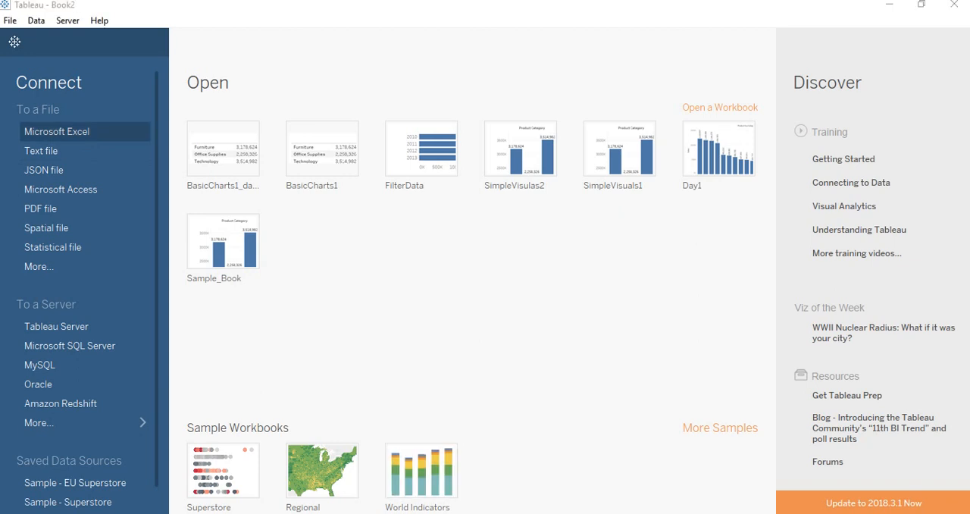
# Connect to the Superstore Excel workbook in the 3.Data folder as the data source
pyautogui.click(57, 131)
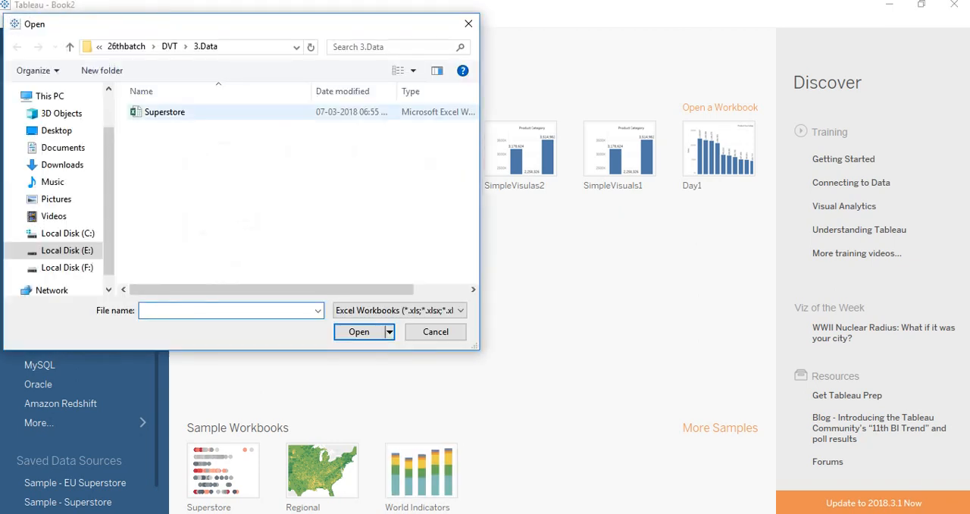
pyautogui.click(164, 112)
pyautogui.click(360, 333)
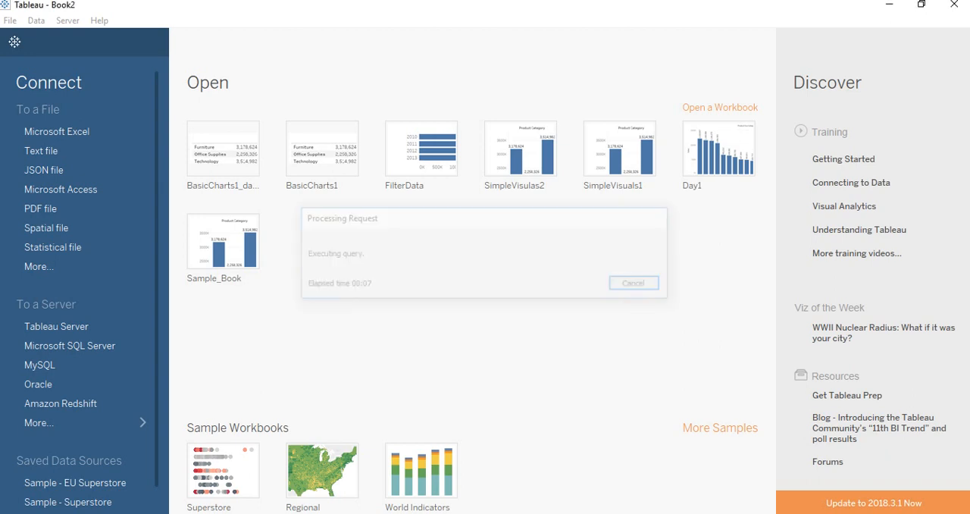
# Switch to the DVT Course Elements document in Word and review the Concept Group 1 topics, especially the univariate chart exercises
pyautogui.moveTo(367, 512)
pyautogui.click(367, 464)
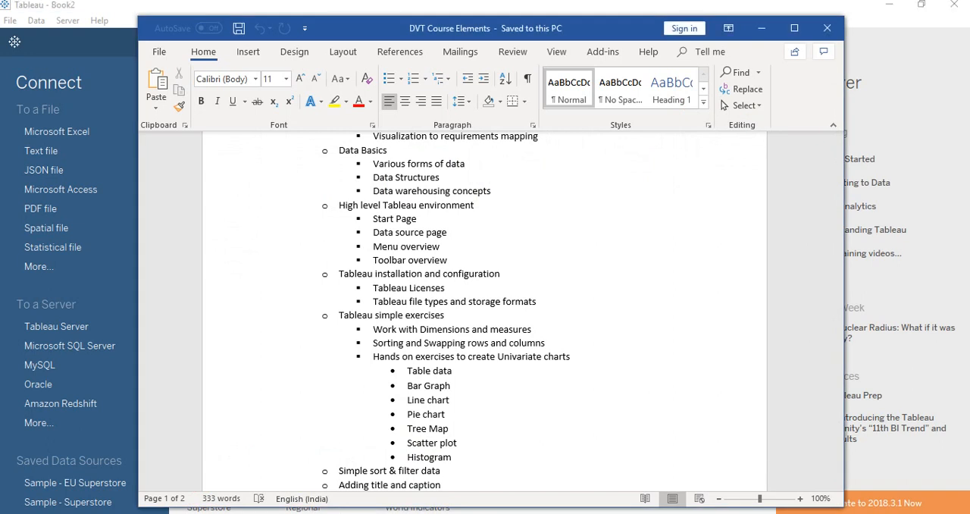
pyautogui.scroll(2, 485, 311)
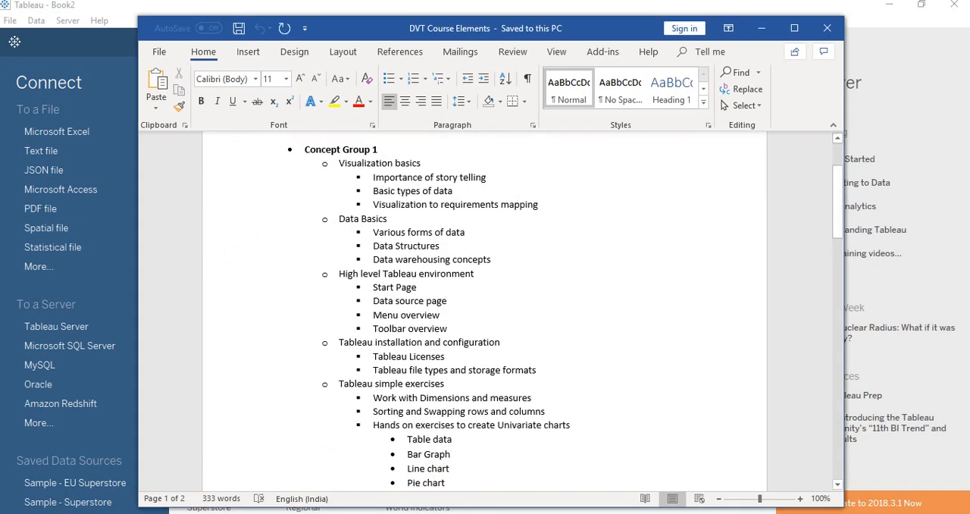
pyautogui.scroll(-1, 485, 311)
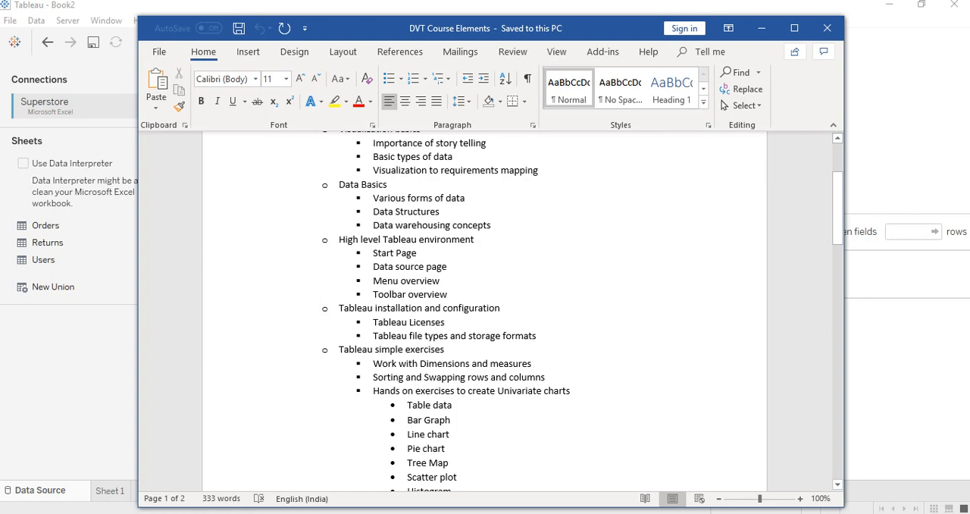
pyautogui.scroll(-4, 486, 311)
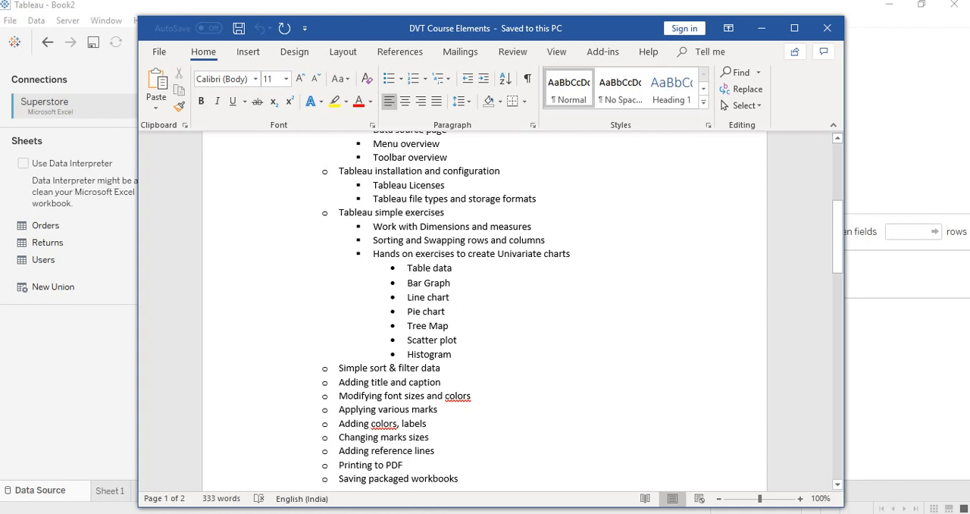
pyautogui.moveTo(408, 268); pyautogui.dragTo(455, 355)
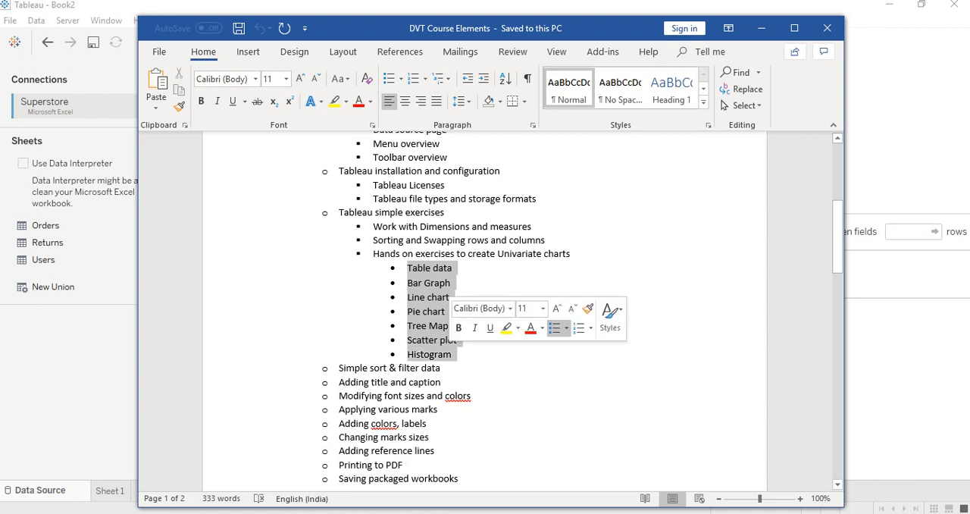
pyautogui.click(354, 382)
pyautogui.scroll(-1, 353, 382)
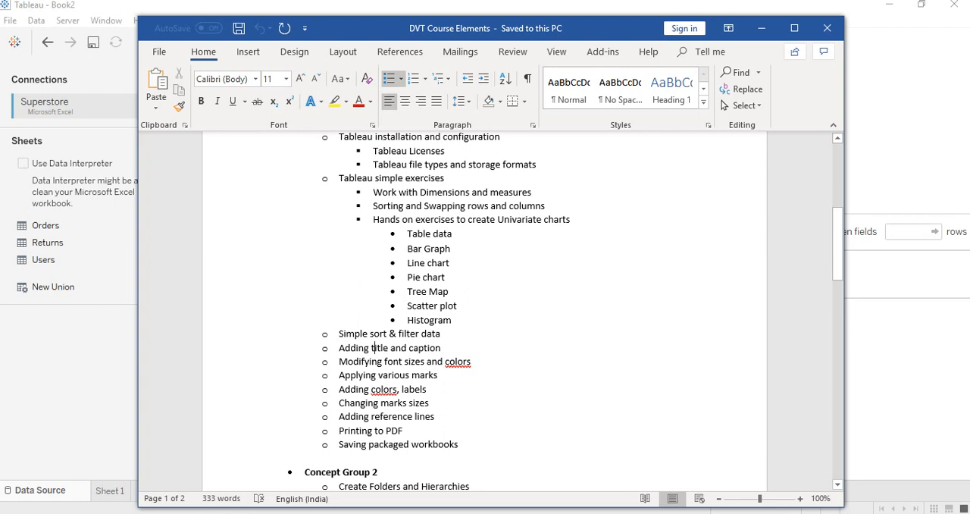
pyautogui.click(762, 28)
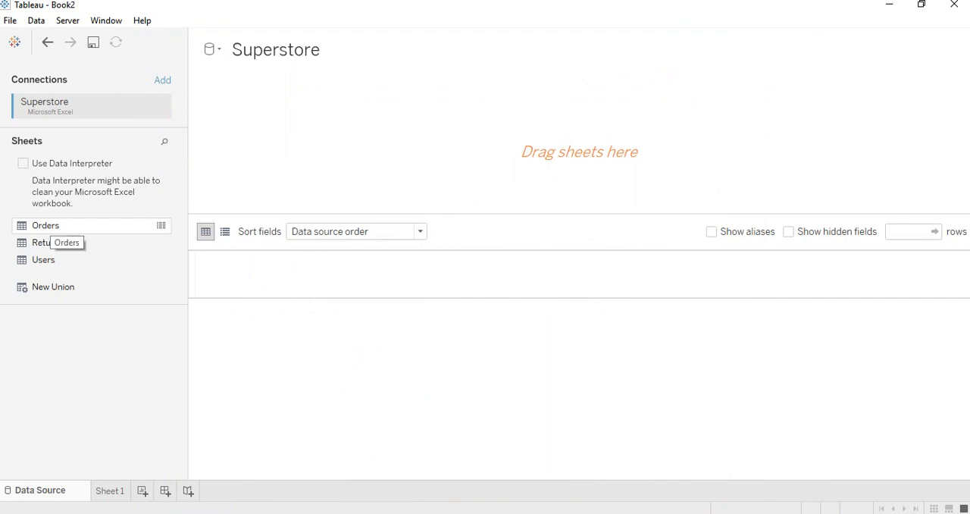
# Add the Orders sheet to the Superstore data source and open the Sheet 1 worksheet
pyautogui.moveTo(47, 226); pyautogui.dragTo(424, 154)
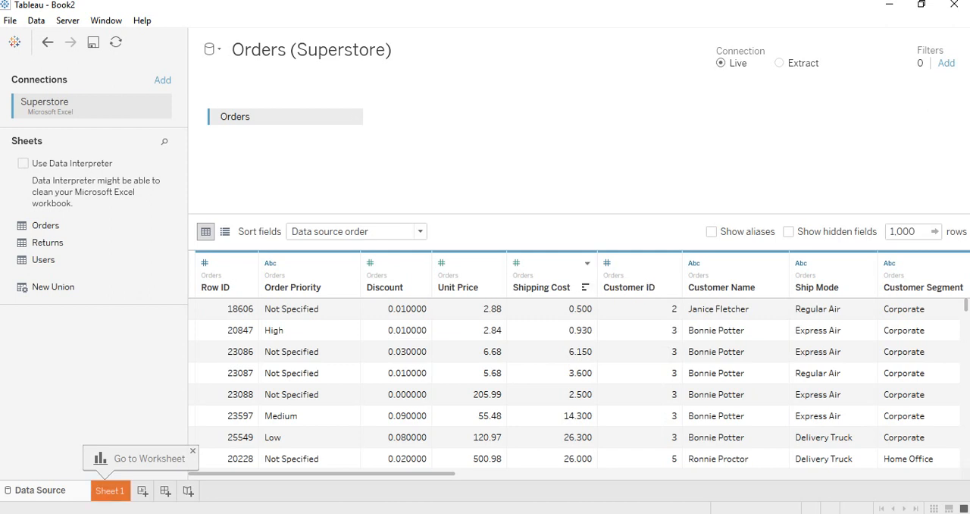
pyautogui.click(110, 491)
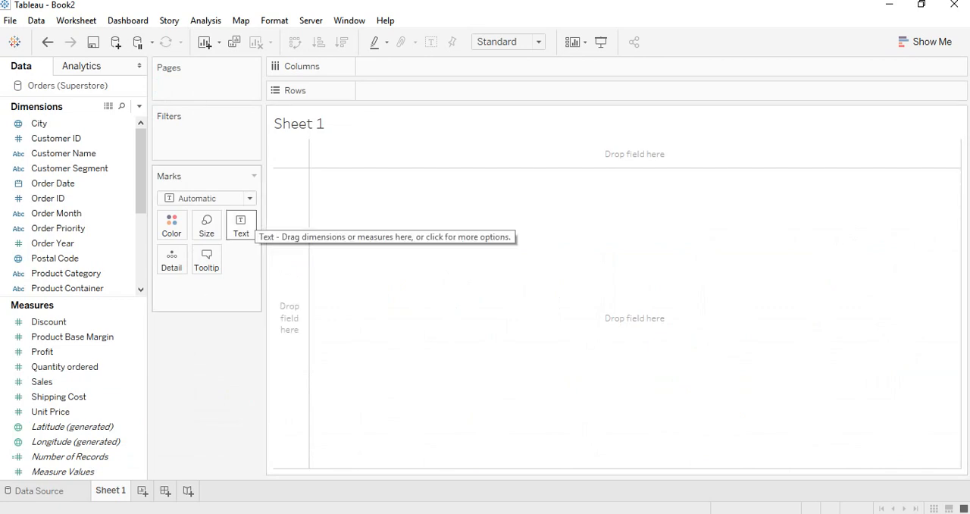
# Check the exercise list in the Word course document, return to Tableau and build a text table of Sales by Product Category
pyautogui.hotkey('alt', 'Tab')
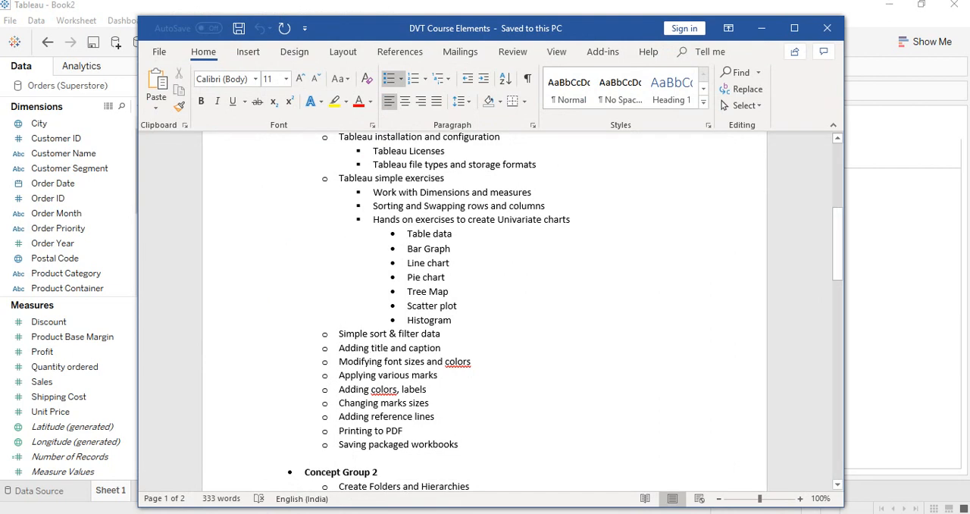
pyautogui.click(761, 28)
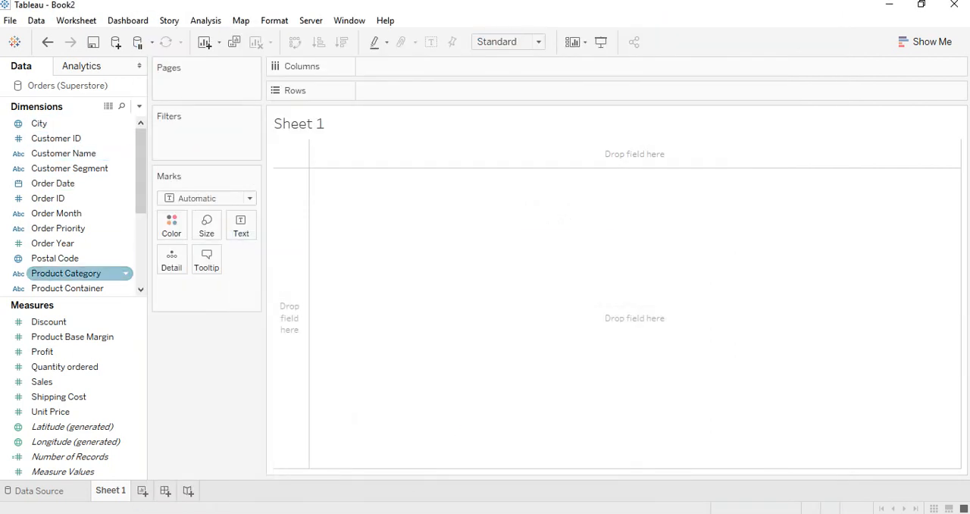
pyautogui.click(67, 274)
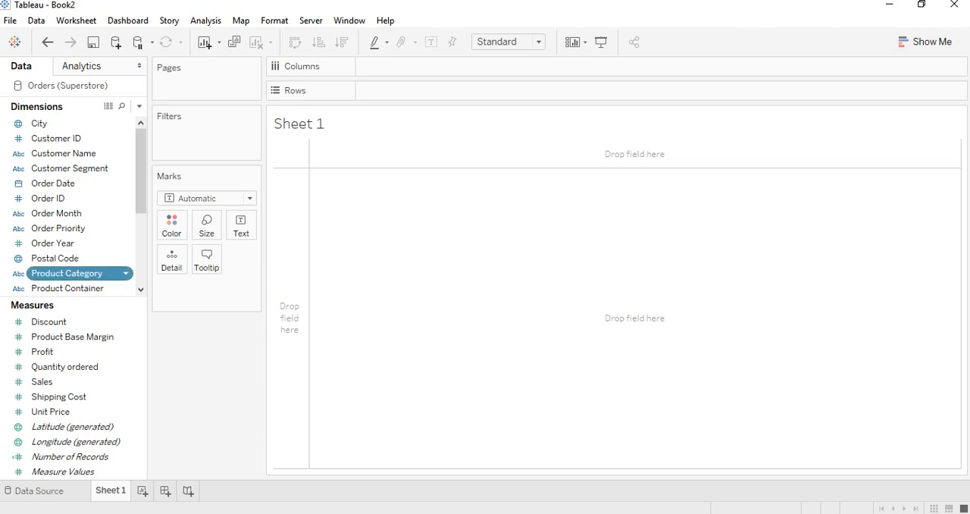
pyautogui.doubleClick(67, 273)
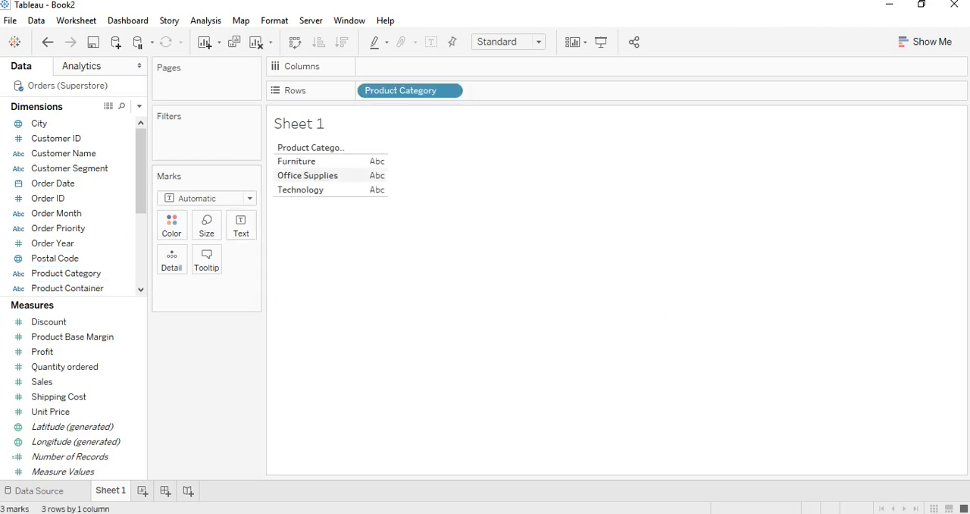
pyautogui.doubleClick(41, 381)
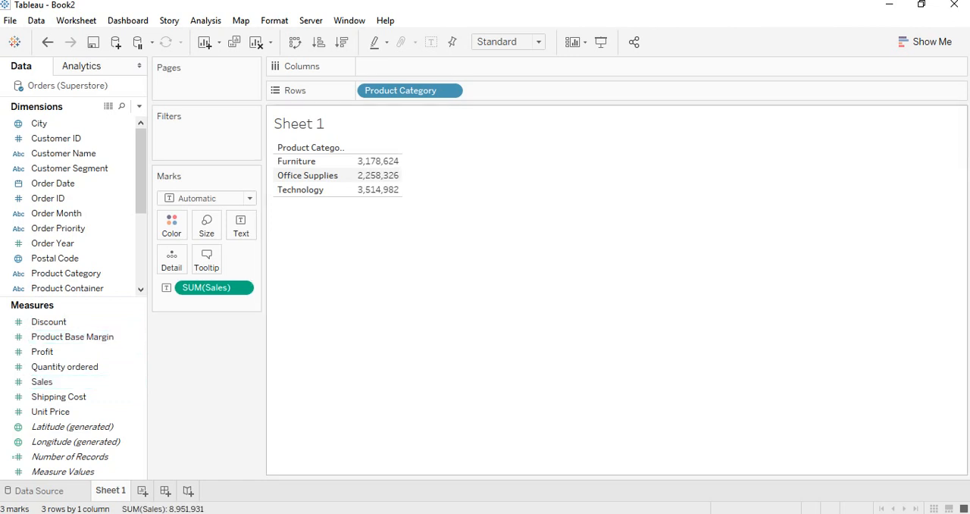
pyautogui.moveTo(377, 175)
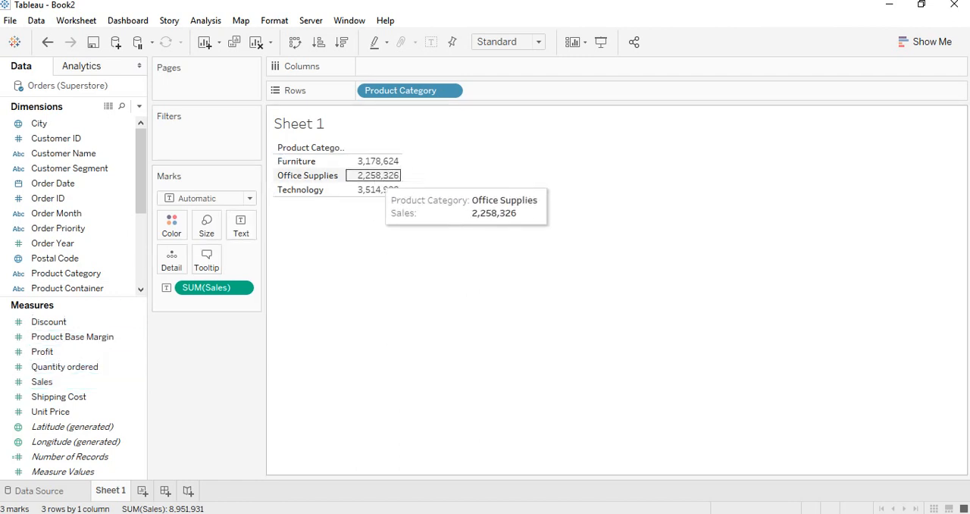
pyautogui.click(925, 41)
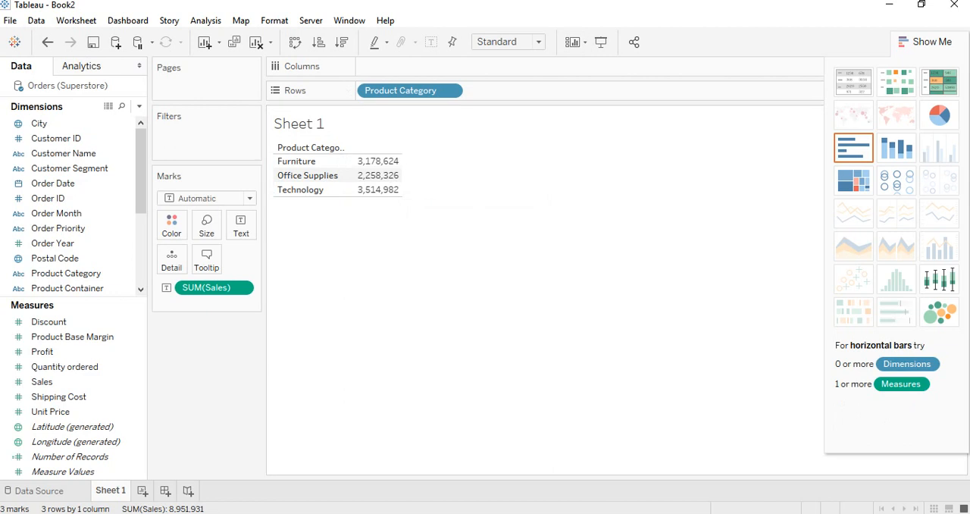
pyautogui.click(208, 199)
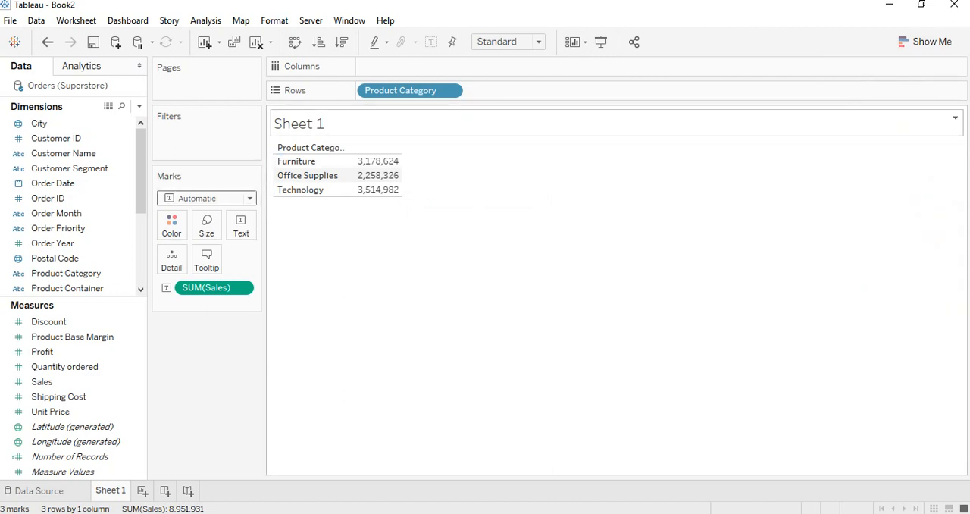
# Replace the worksheet's title above the table with "Table Data"
pyautogui.click(955, 118)
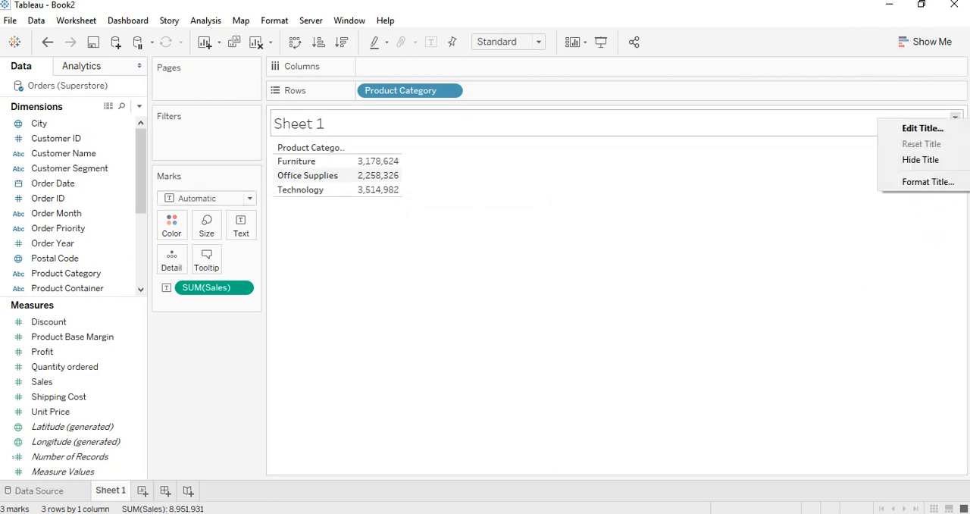
pyautogui.click(923, 128)
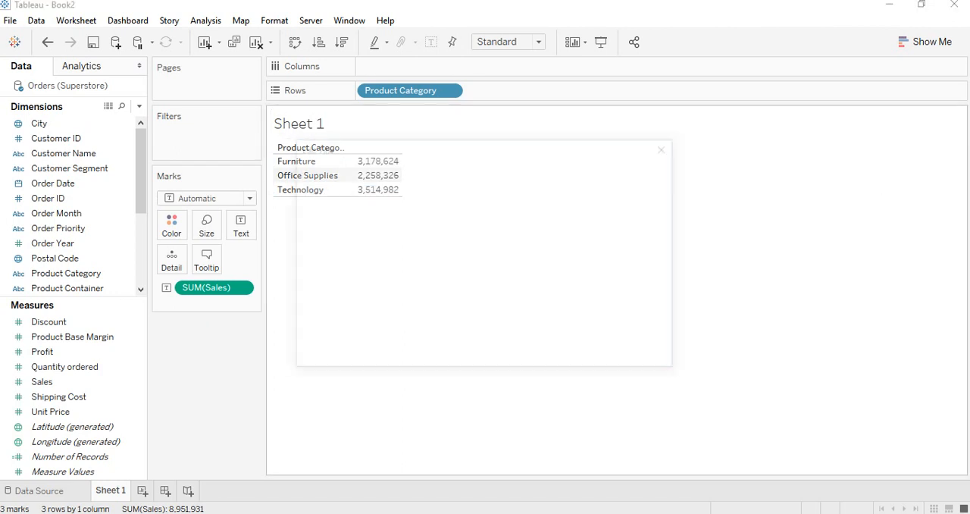
pyautogui.hotkey('ctrl', 'a')
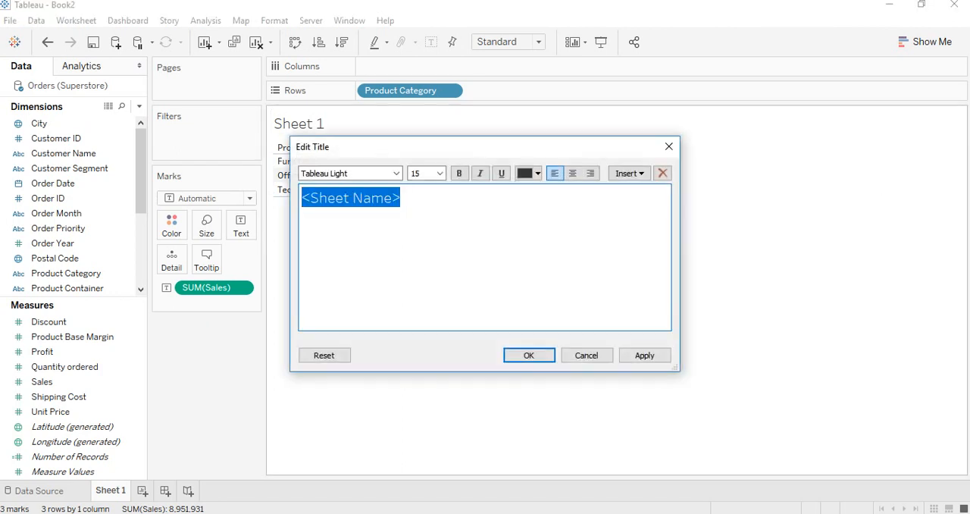
pyautogui.write('Table Data')
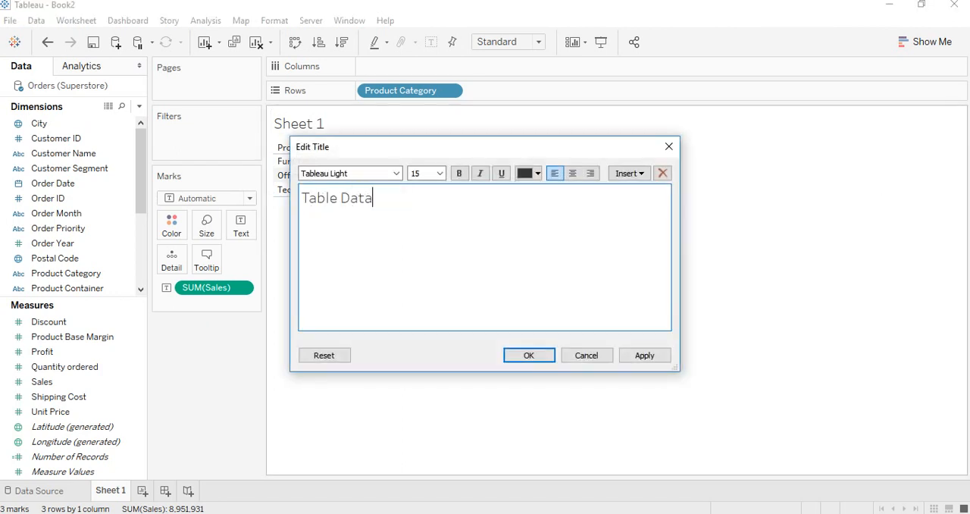
pyautogui.click(645, 355)
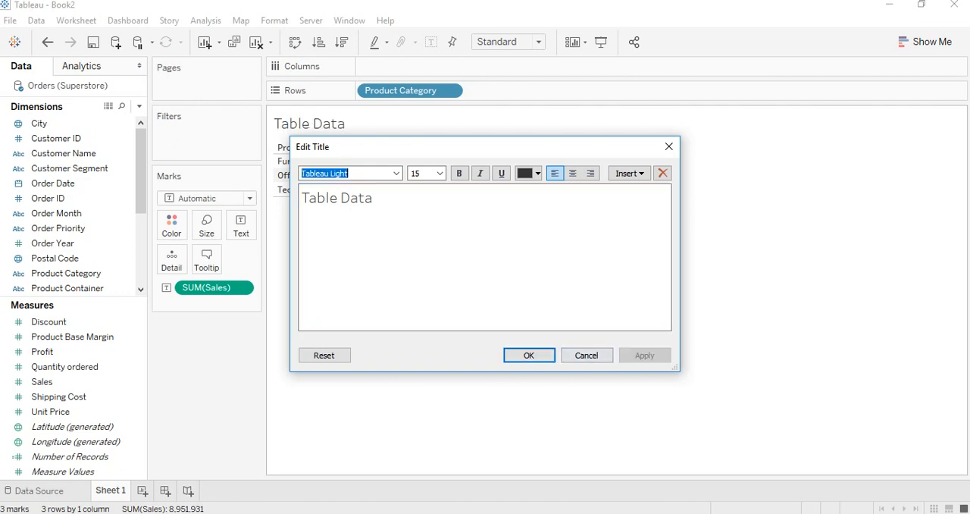
pyautogui.click(530, 354)
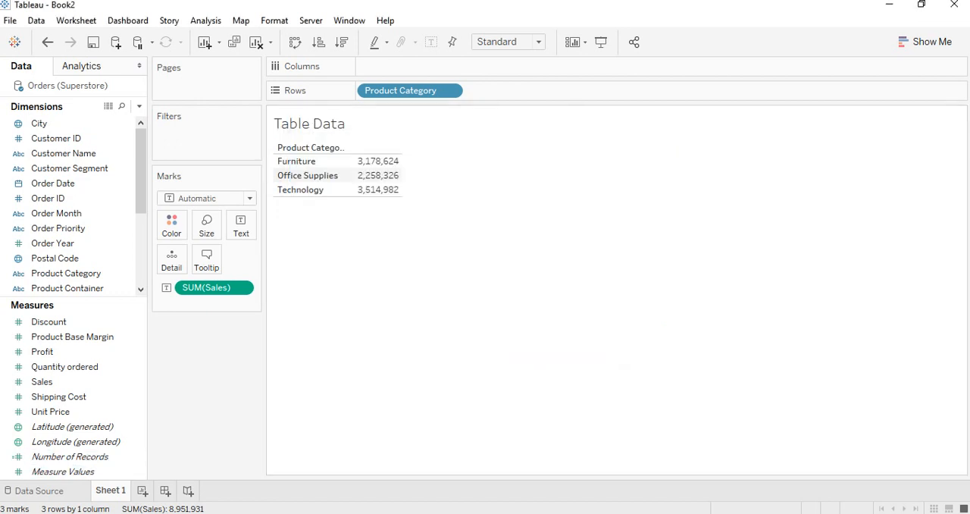
# Rename the Sheet 1 worksheet as "Table Data"
pyautogui.rightClick(114, 490)
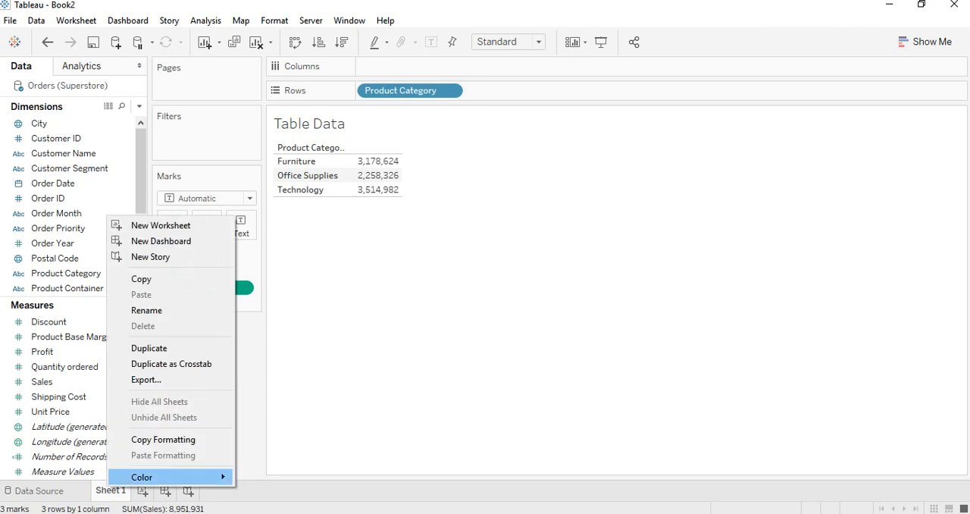
pyautogui.click(152, 309)
pyautogui.write('Ta')
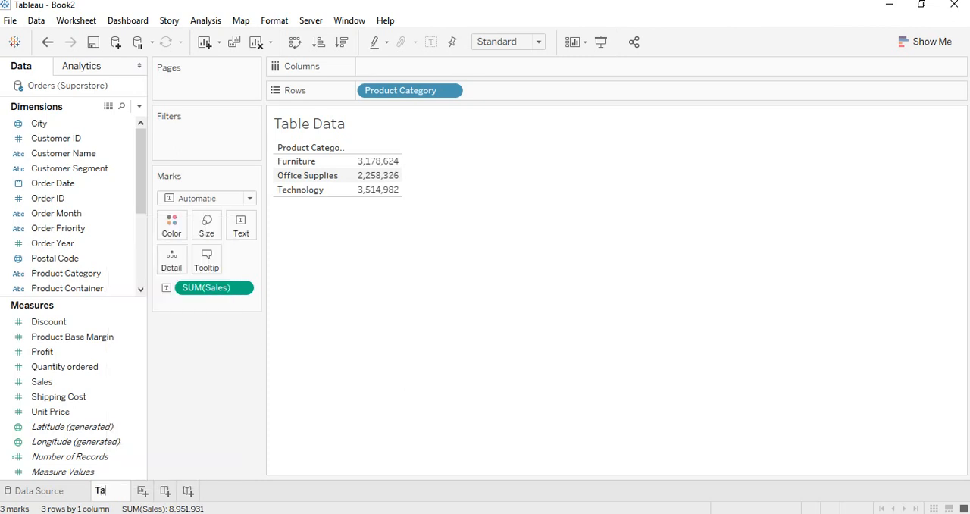
pyautogui.write('ble Dta')
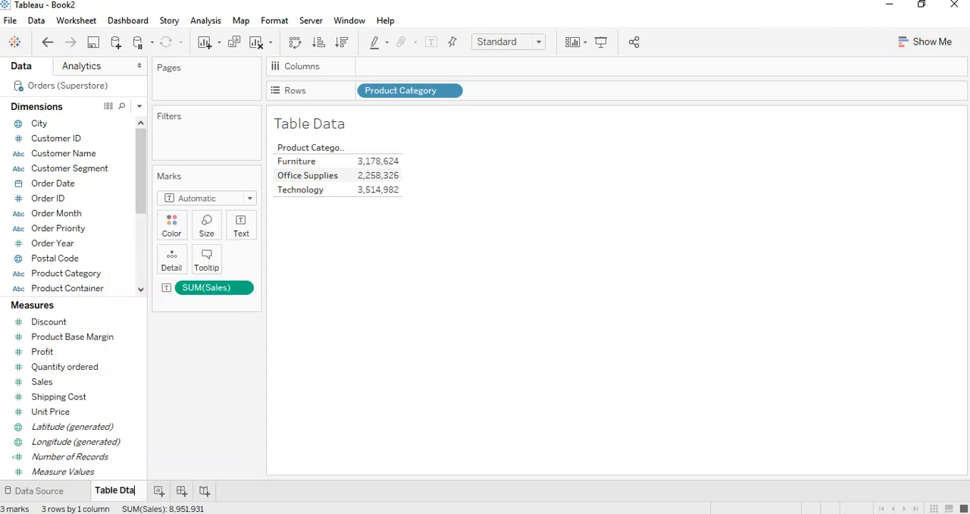
pyautogui.press('BackSpace')
pyautogui.press('BackSpace')
pyautogui.write('ata')
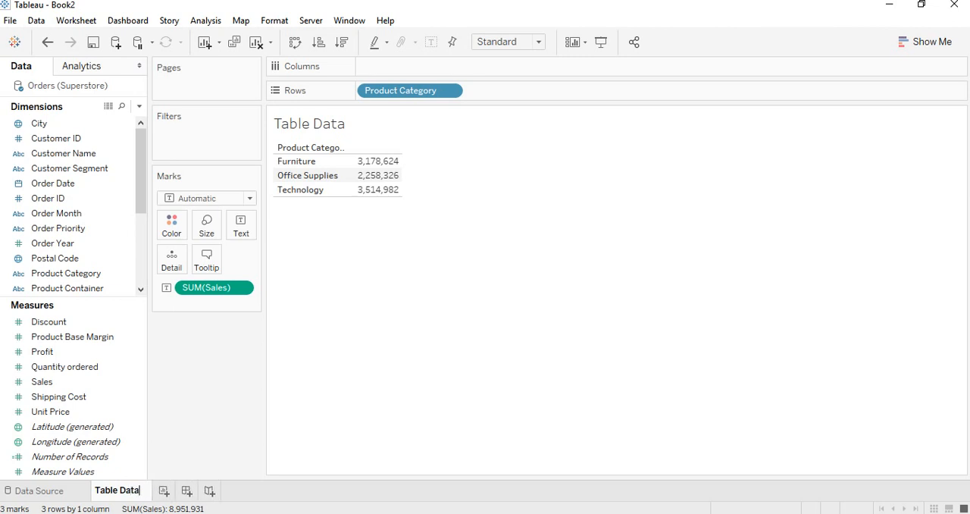
pyautogui.press('Return')
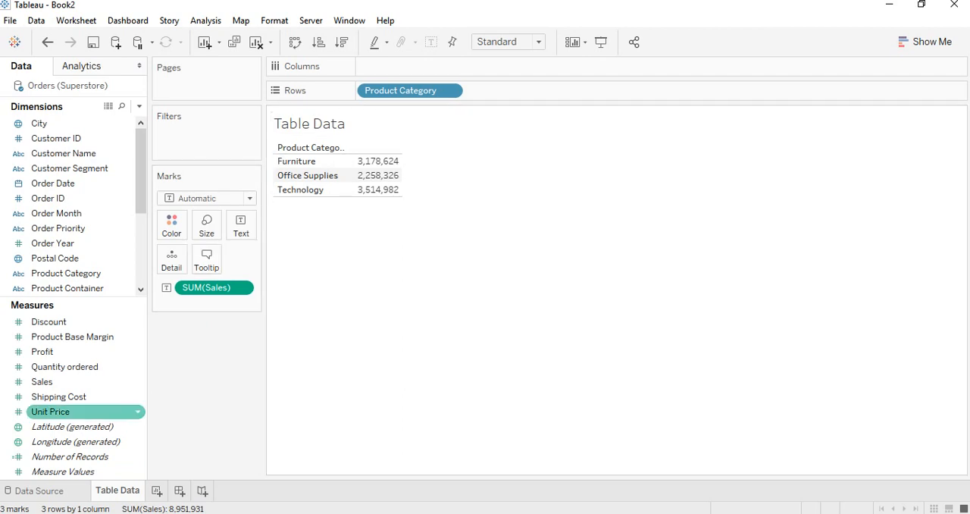
# Check the Word exercise list, return to Tableau and create a worksheet with Product Category in Rows and Sales in Columns as horizontal bars
pyautogui.hotkey('alt', 'Tab')
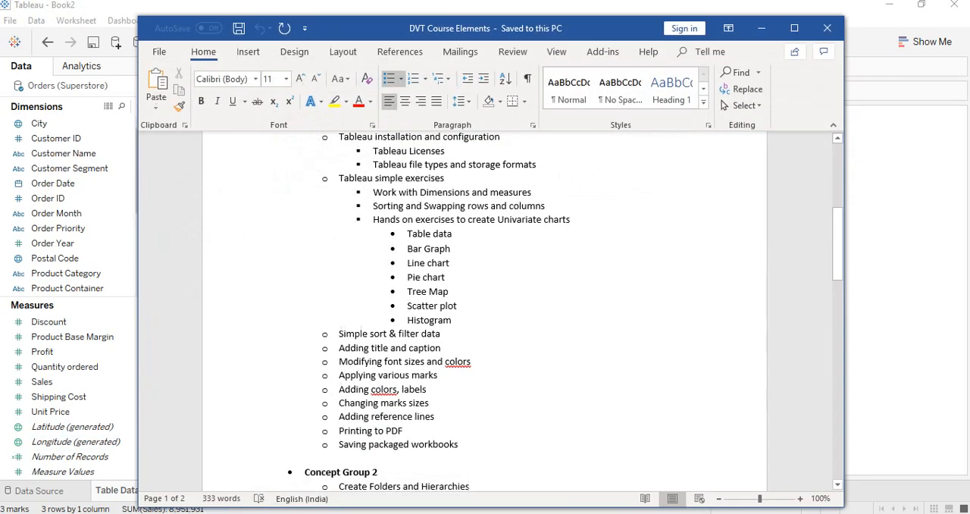
pyautogui.click(762, 28)
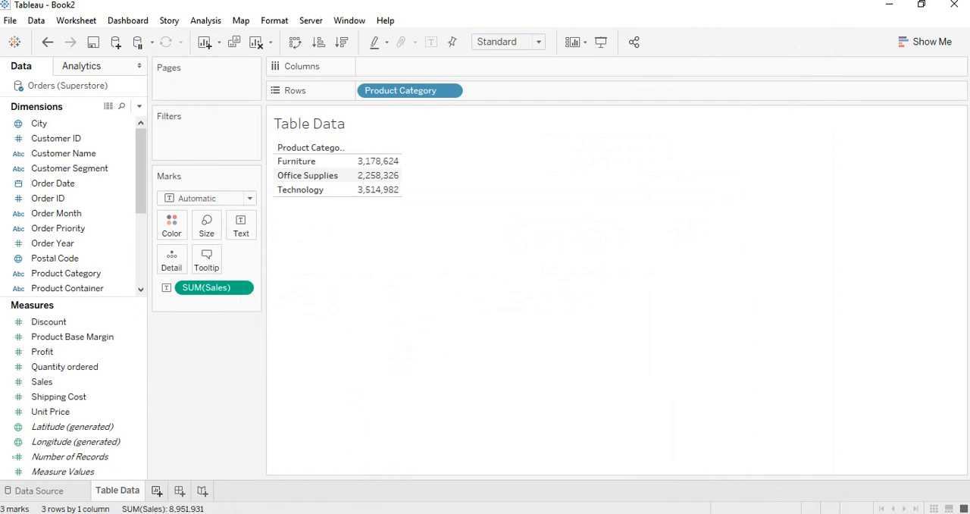
pyautogui.click(157, 491)
pyautogui.click(67, 274)
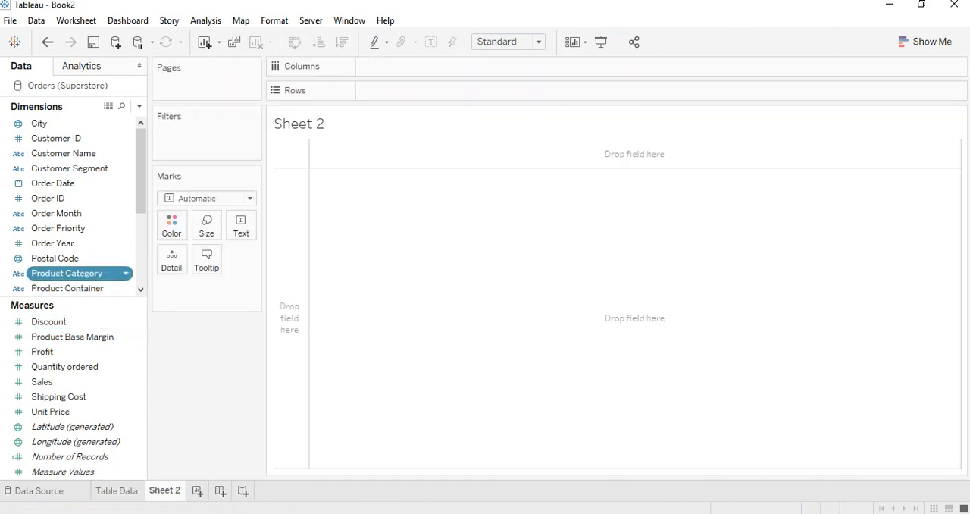
pyautogui.moveTo(67, 273); pyautogui.dragTo(291, 319)
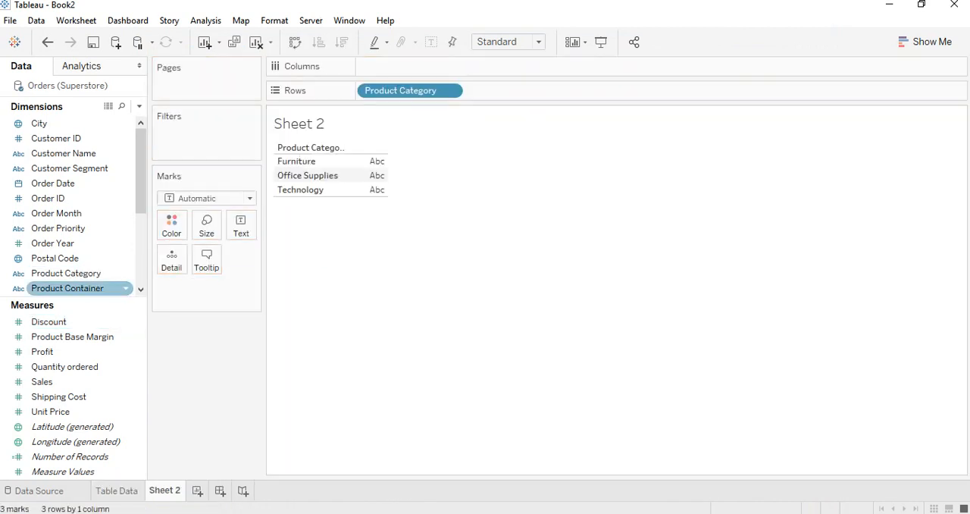
pyautogui.moveTo(41, 381); pyautogui.dragTo(473, 70)
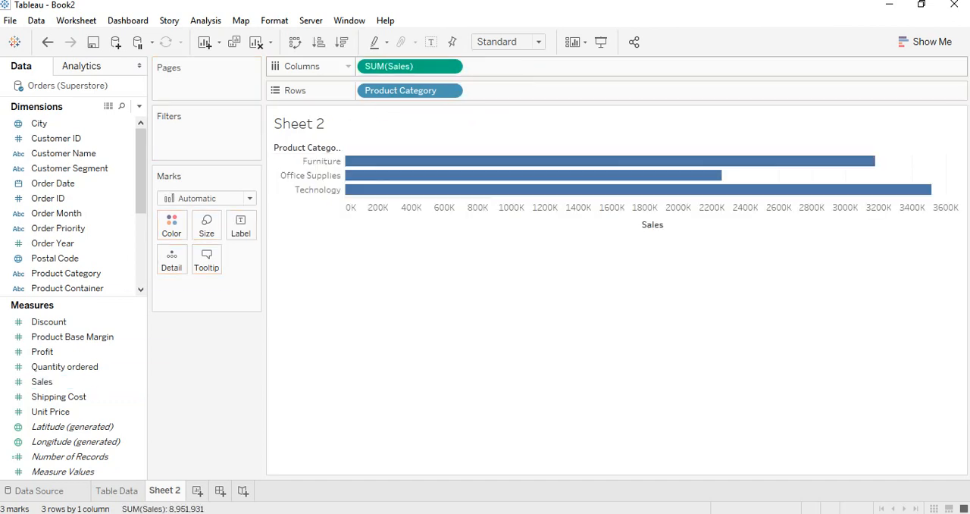
# Swap the rows and columns so the Product Category bars stand vertically, and show the Sales mark labels
pyautogui.click(926, 41)
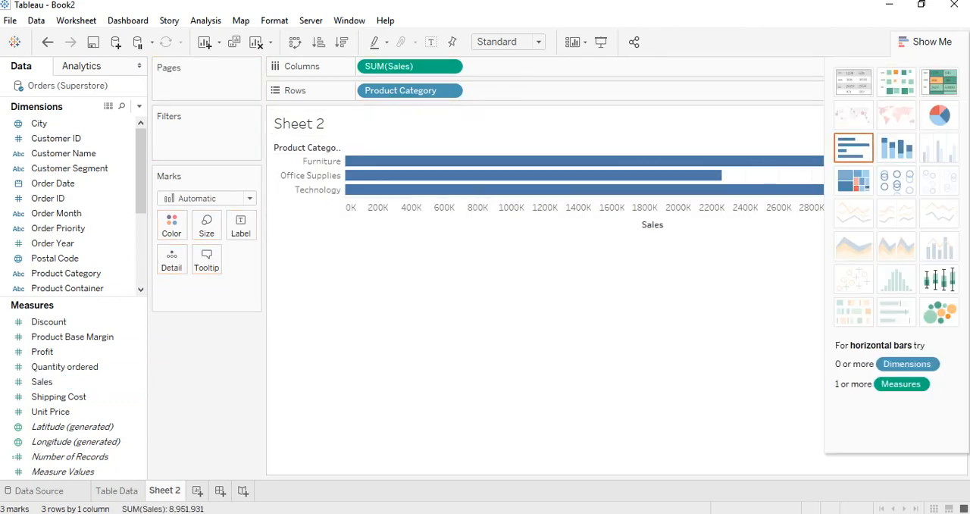
pyautogui.click(295, 42)
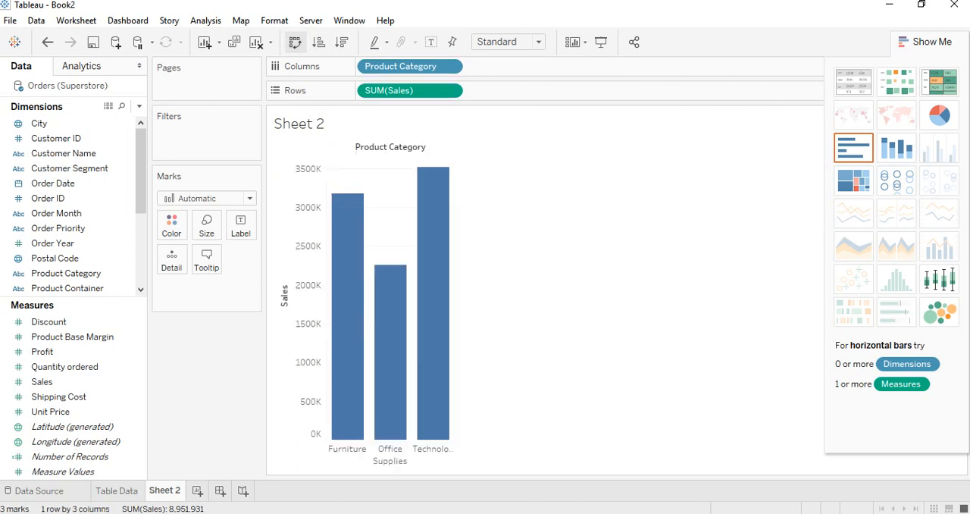
pyautogui.click(432, 42)
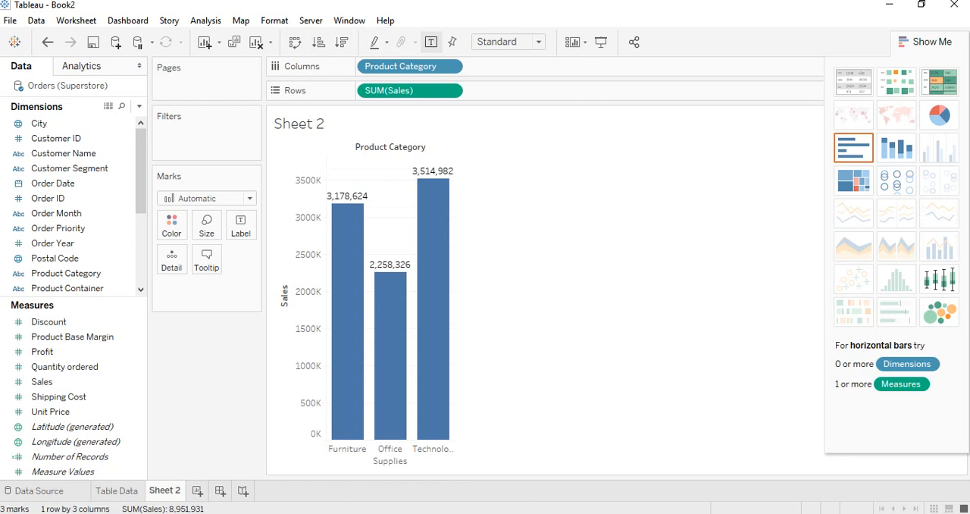
pyautogui.click(431, 41)
pyautogui.click(432, 42)
# Rename the Sheet 2 worksheet as "Bar Graph"
pyautogui.rightClick(164, 490)
pyautogui.click(204, 311)
pyautogui.write('Bar Graph')
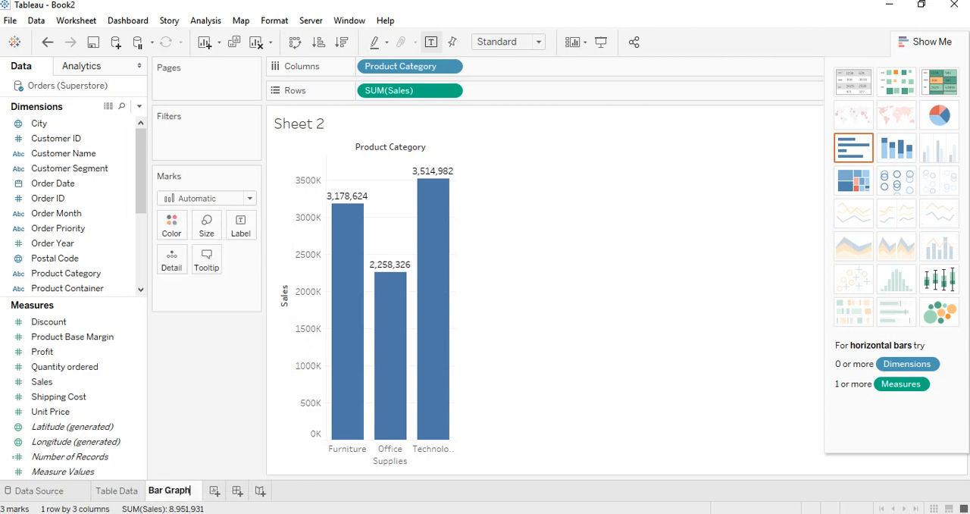
pyautogui.press('Return')
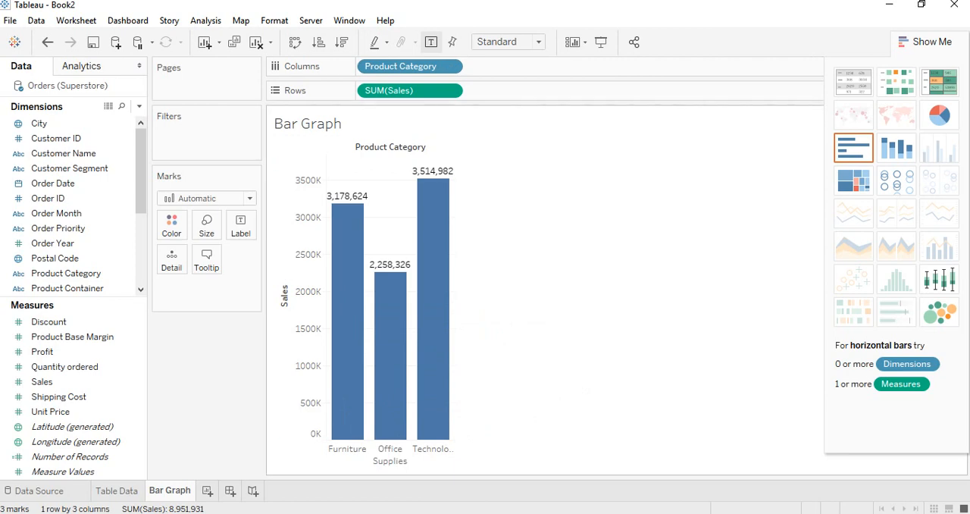
# Check the Word exercise list, return to Tableau and create a worksheet with Sales in Rows
pyautogui.hotkey('alt', 'Tab')
pyautogui.hotkey('alt', 'Tab')
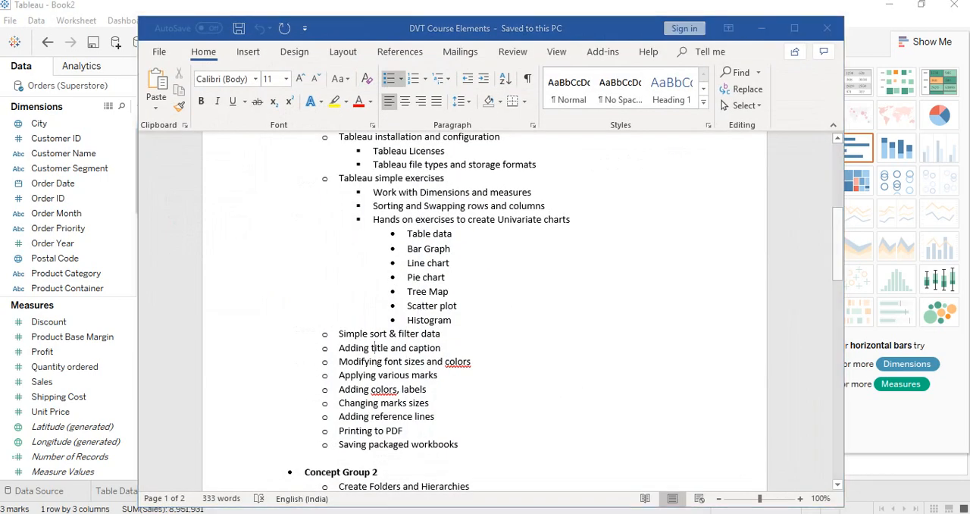
pyautogui.click(208, 491)
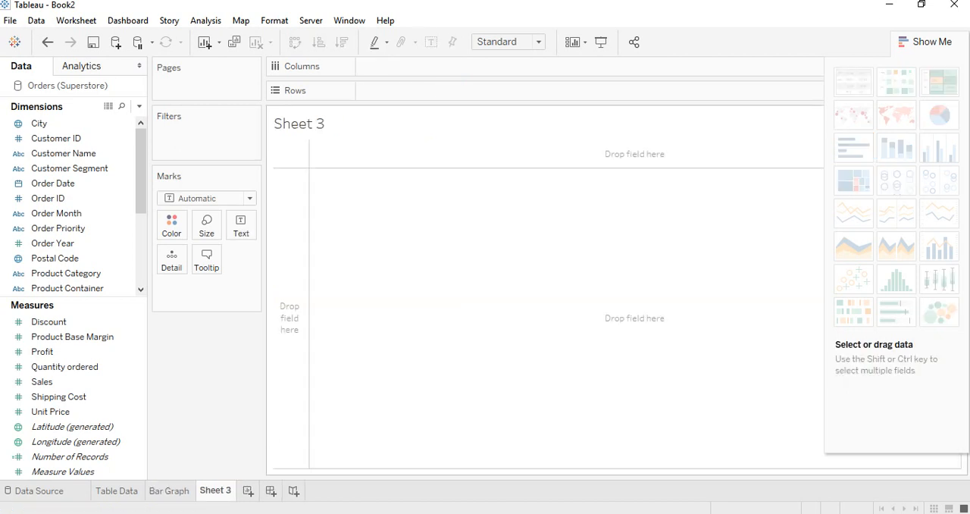
pyautogui.click(925, 42)
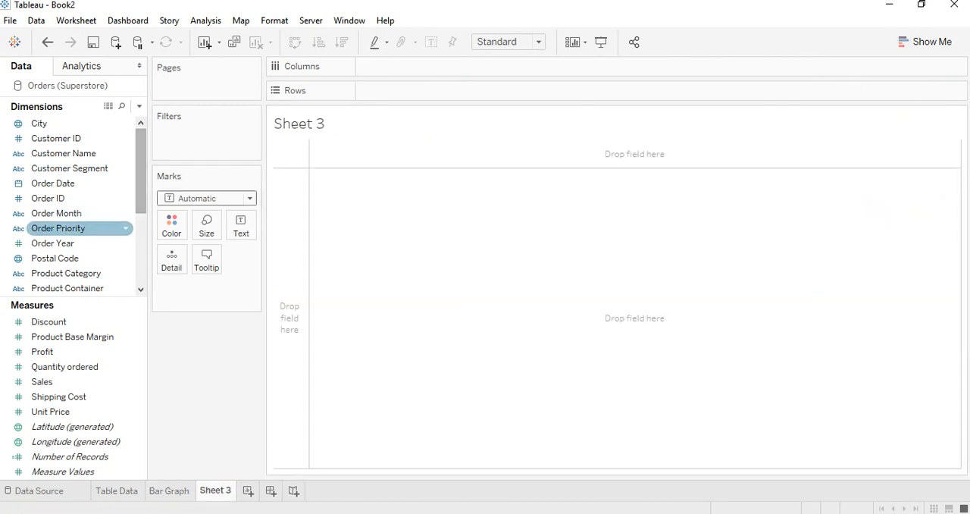
pyautogui.moveTo(42, 381)
pyautogui.mouseDown()
pyautogui.moveTo(402, 91)
pyautogui.moveTo(364, 90)
pyautogui.mouseUp()
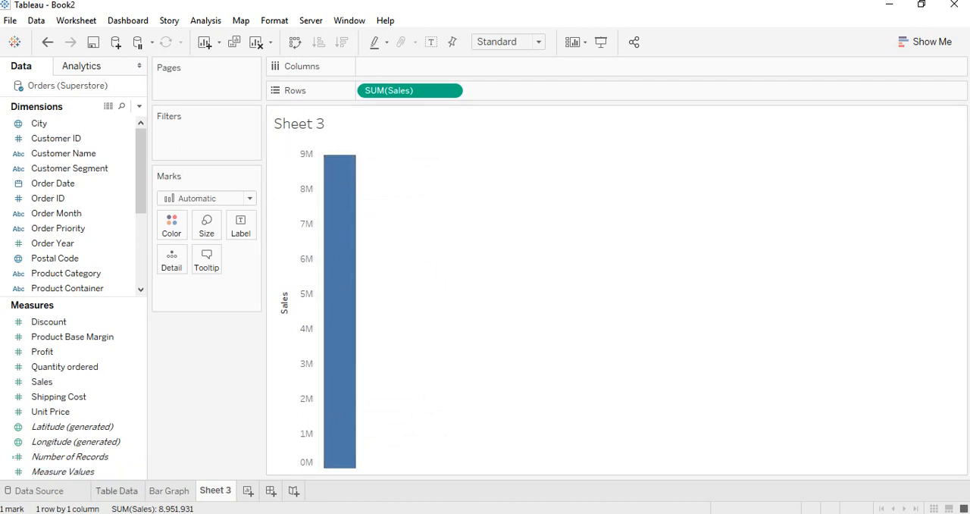
# Examine the records of the Orders data source across to the Sales column
pyautogui.click(34, 491)
pyautogui.scroll(-6, 576, 379)
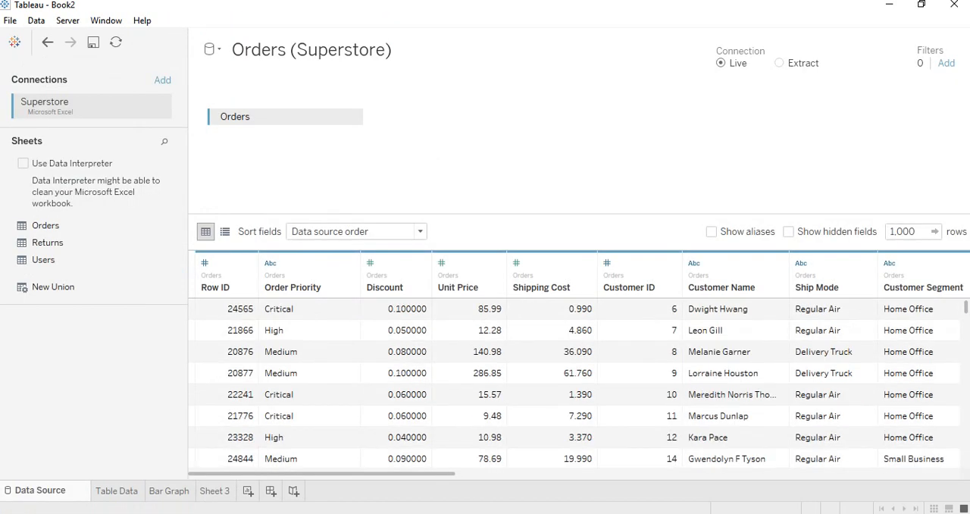
pyautogui.scroll(6, 576, 379)
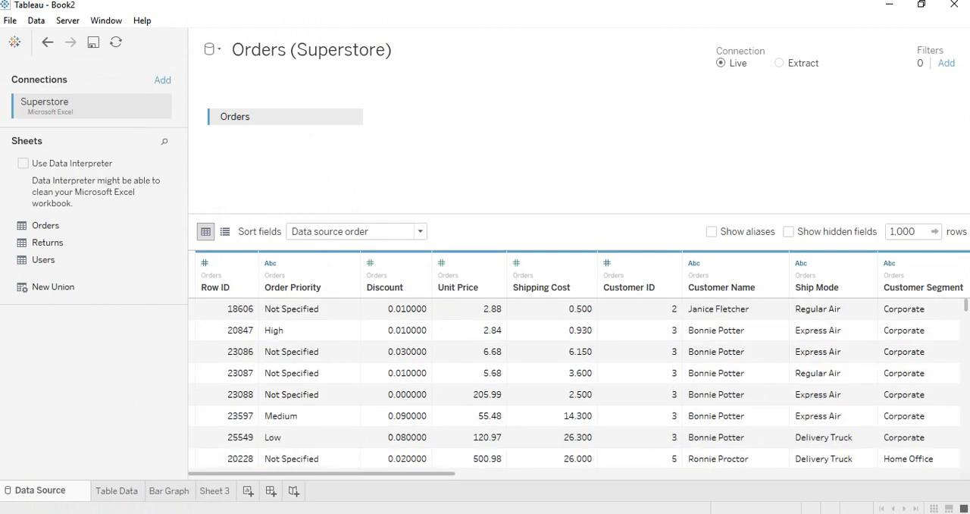
pyautogui.hscroll(10, 576, 379)
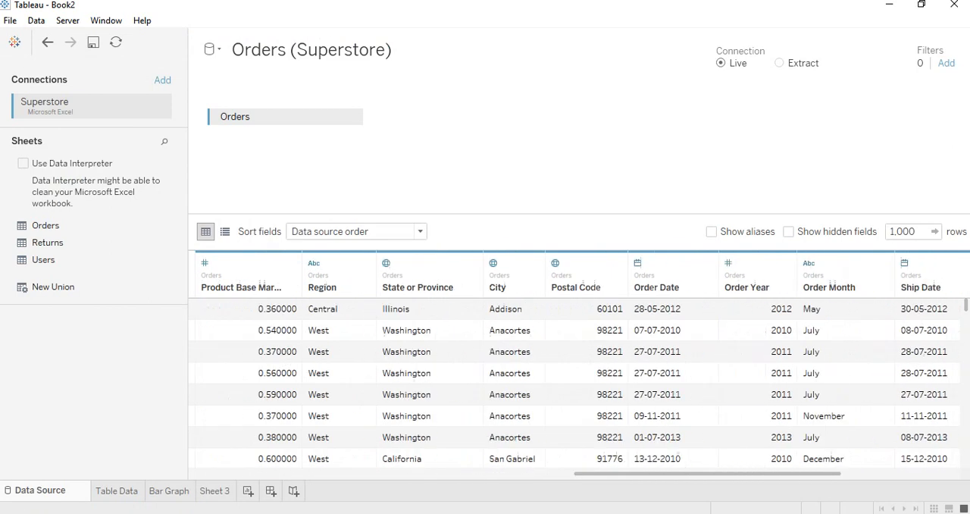
pyautogui.scroll(-15, 864, 379)
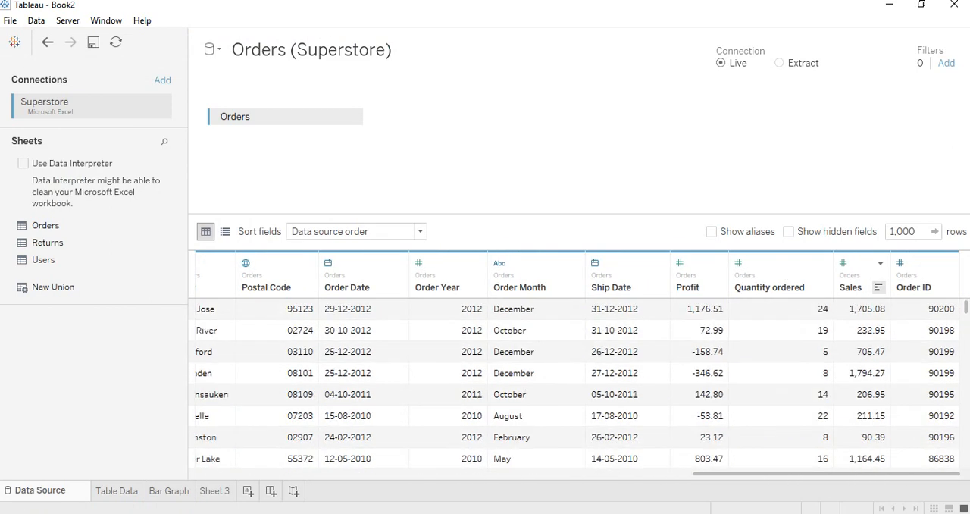
pyautogui.scroll(-10, 576, 379)
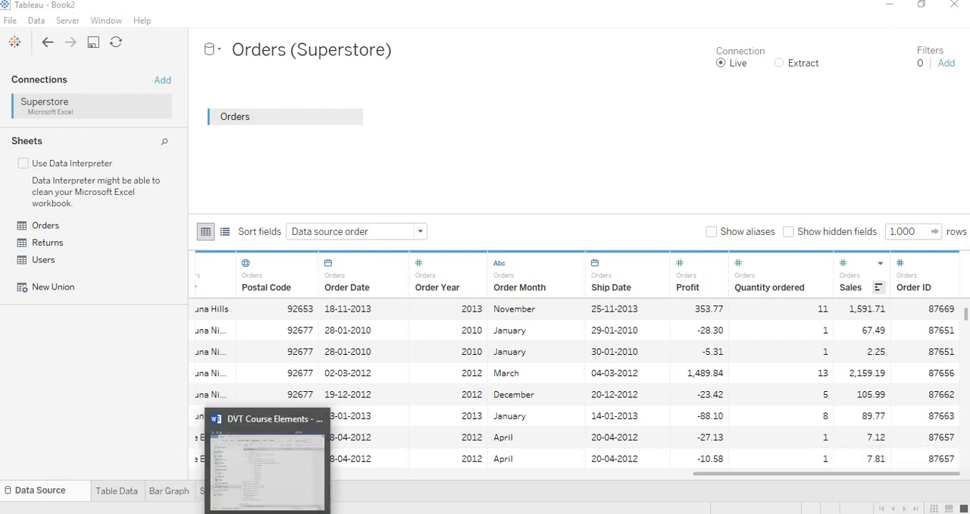
# Switch to the Superstore workbook in Excel and select the Sales column of the Orders sheet to read its sum
pyautogui.click(431, 513)
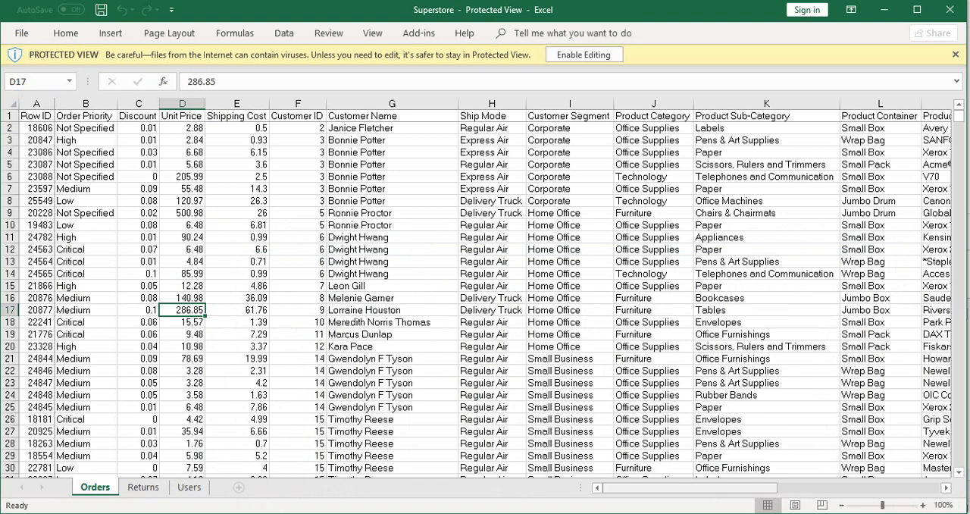
pyautogui.moveTo(687, 488); pyautogui.dragTo(847, 488)
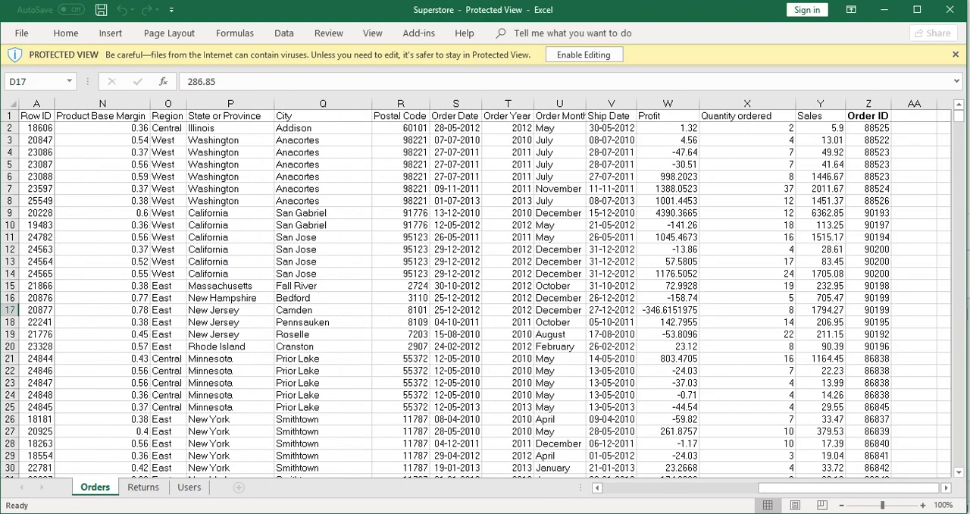
pyautogui.click(820, 128)
pyautogui.click(820, 104)
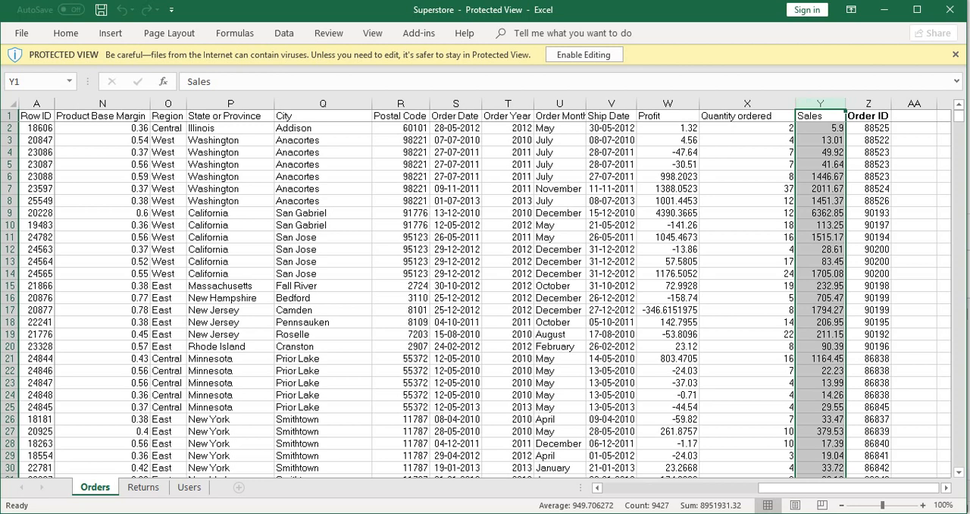
# Return to Sheet 3 in Tableau, show the mark label on the Sales bar and compare it with the Excel sum
pyautogui.click(262, 513)
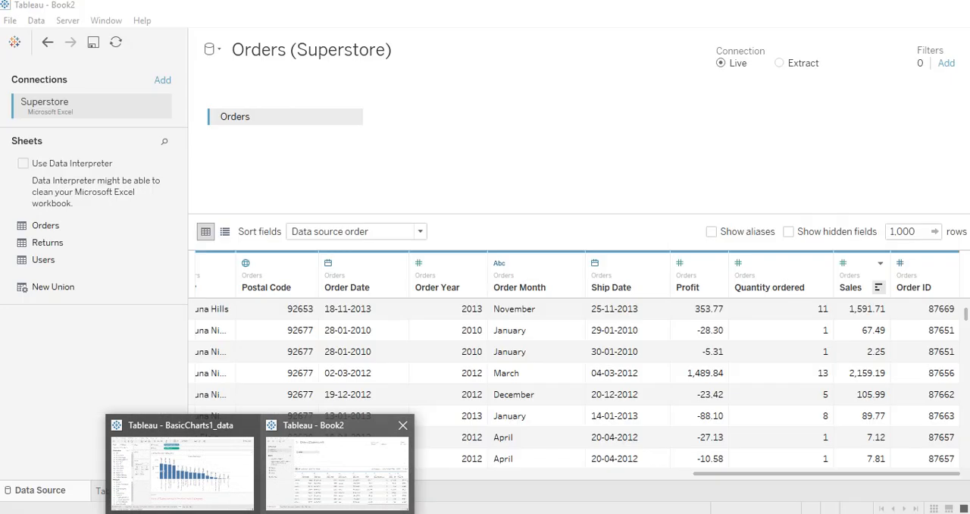
pyautogui.click(338, 464)
pyautogui.click(214, 491)
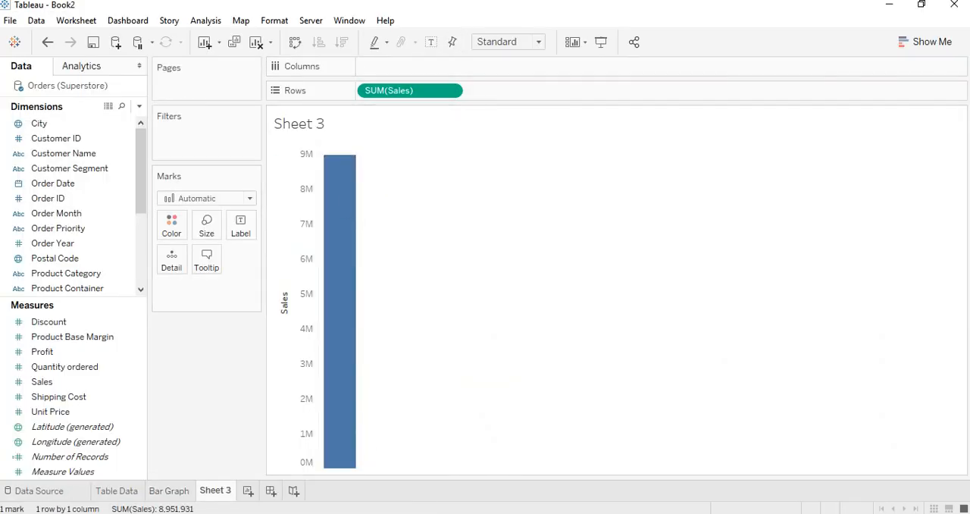
pyautogui.click(431, 42)
pyautogui.moveTo(345, 173)
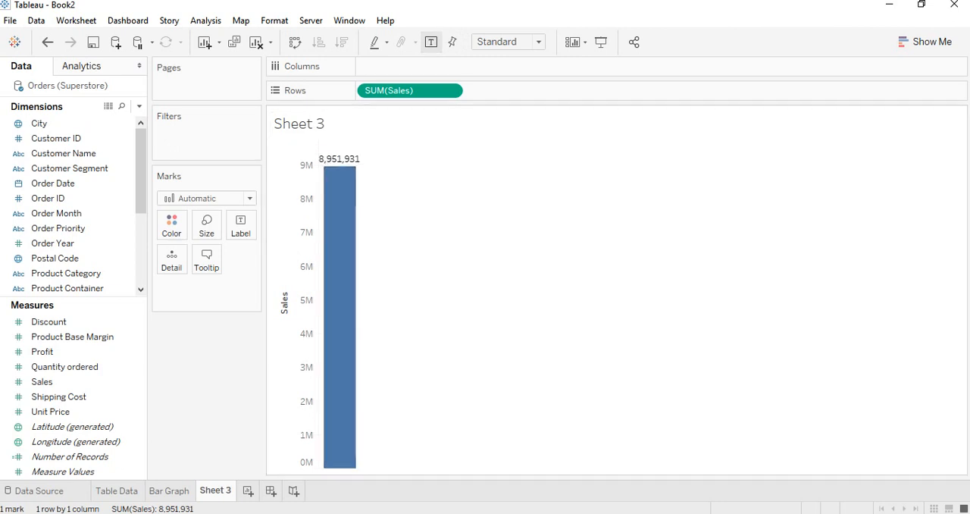
pyautogui.hotkey('alt', 'Tab')
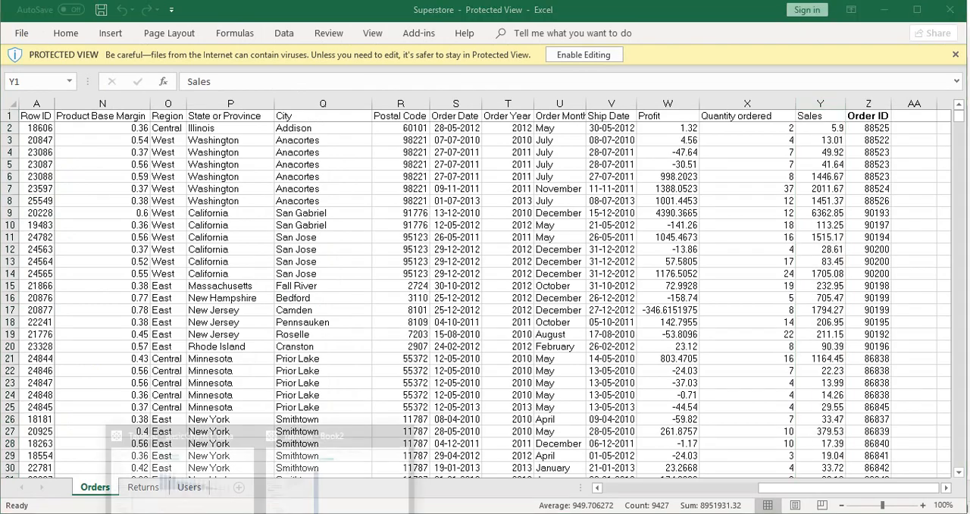
pyautogui.hotkey('alt', 'Tab')
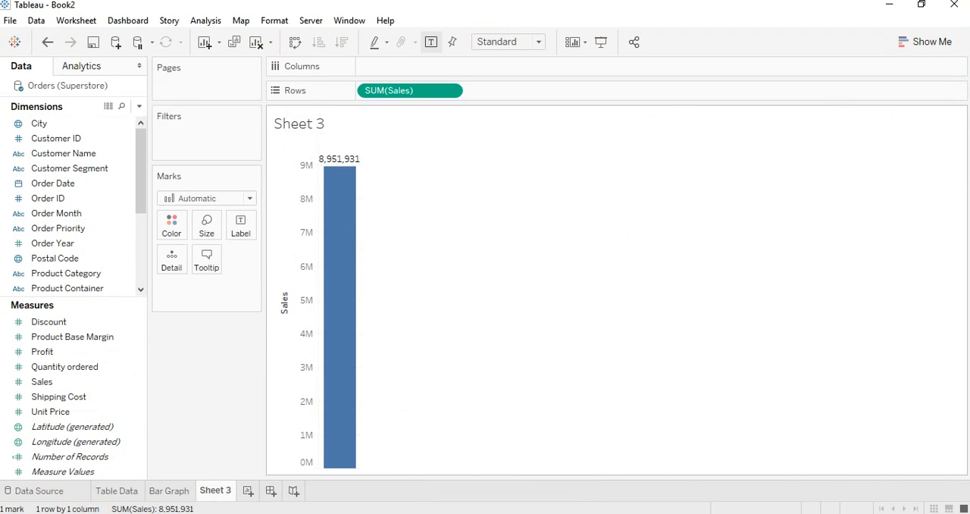
# Plot Sales by Order Year with Order Year in Columns, and check the range-of-values filter for Order Year without applying it
pyautogui.moveTo(53, 243); pyautogui.dragTo(385, 67)
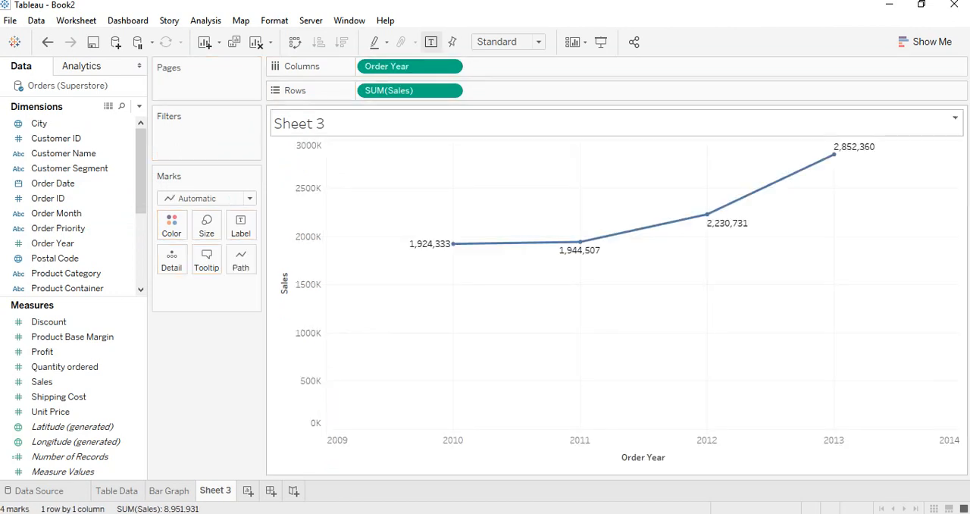
pyautogui.moveTo(596, 240)
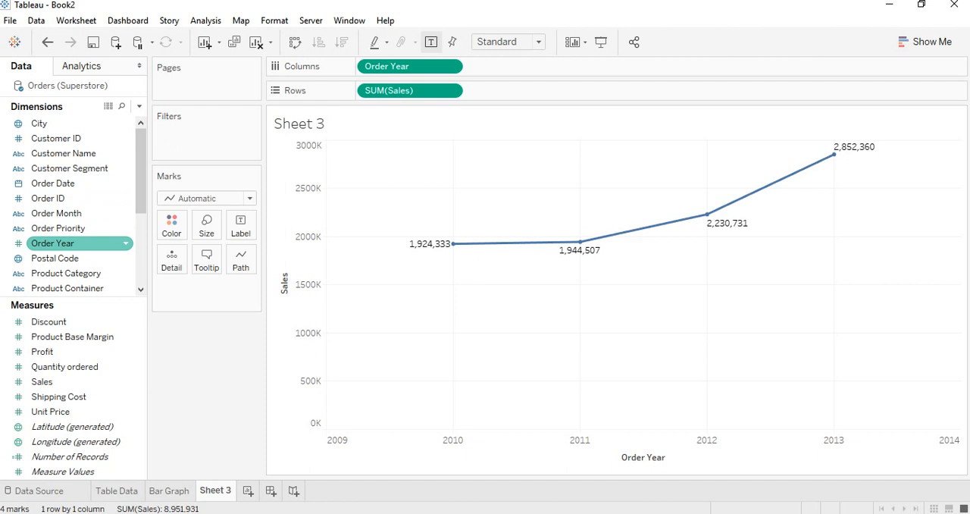
pyautogui.moveTo(53, 243); pyautogui.dragTo(184, 128)
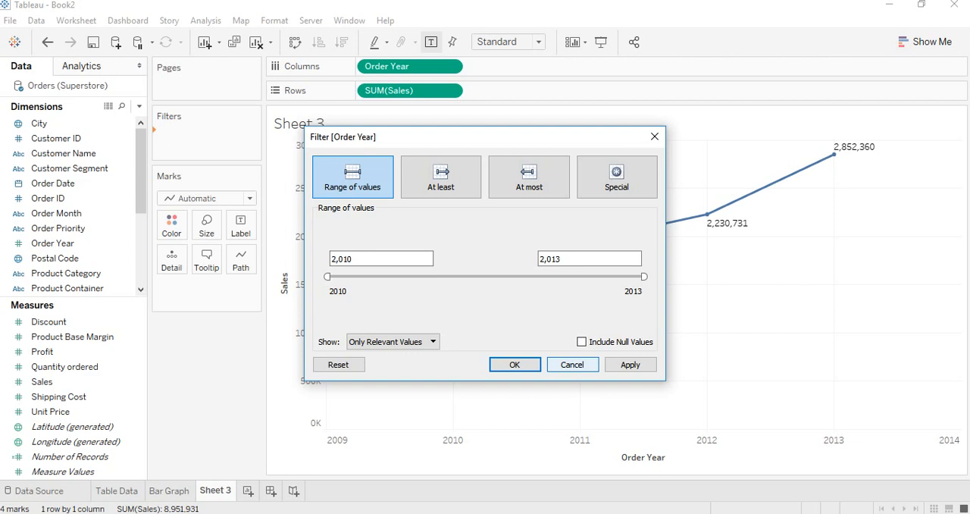
pyautogui.click(572, 365)
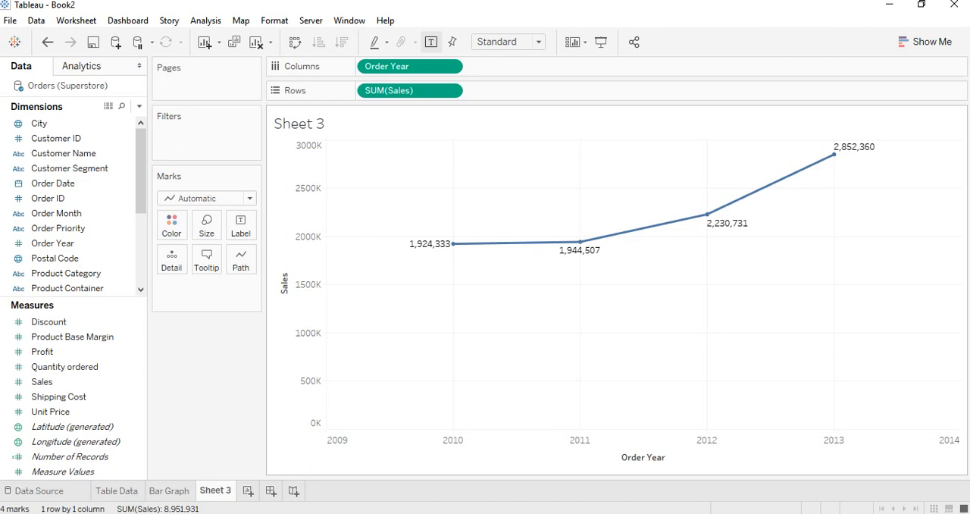
# Show Sales by Order Year with the Bar mark type, and convert the chart back to a continuous line
pyautogui.click(250, 198)
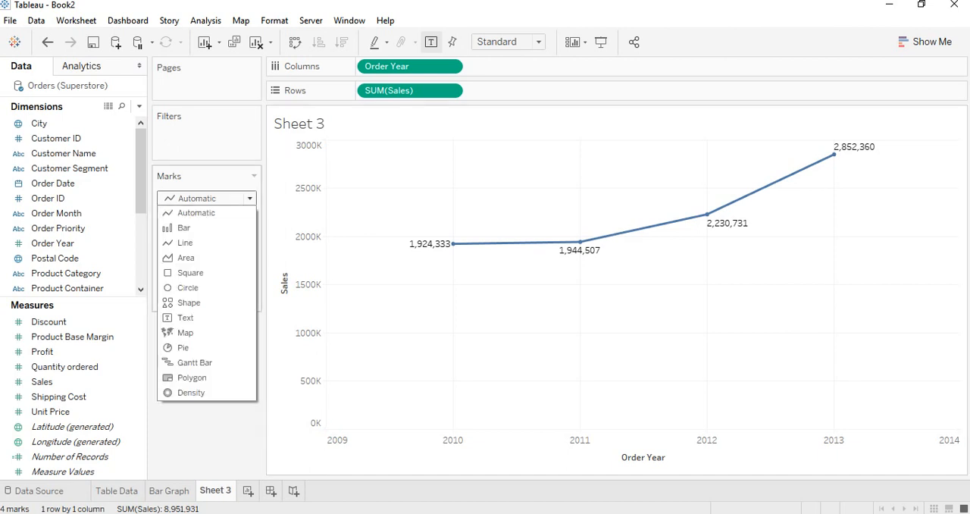
pyautogui.click(184, 228)
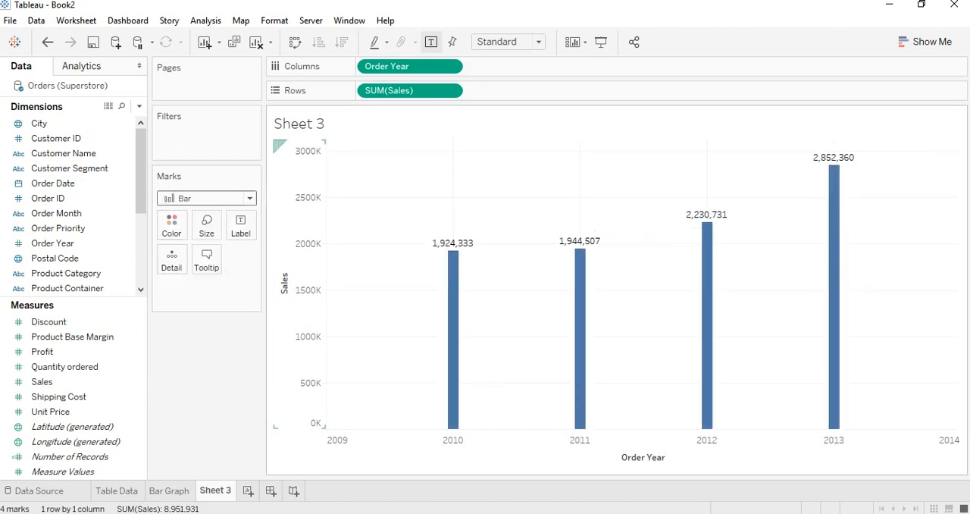
pyautogui.click(925, 42)
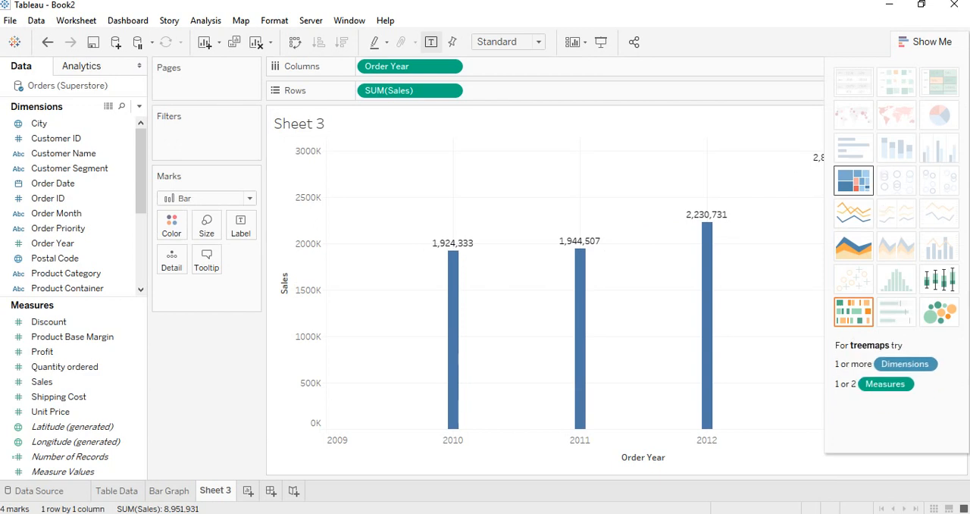
pyautogui.click(853, 212)
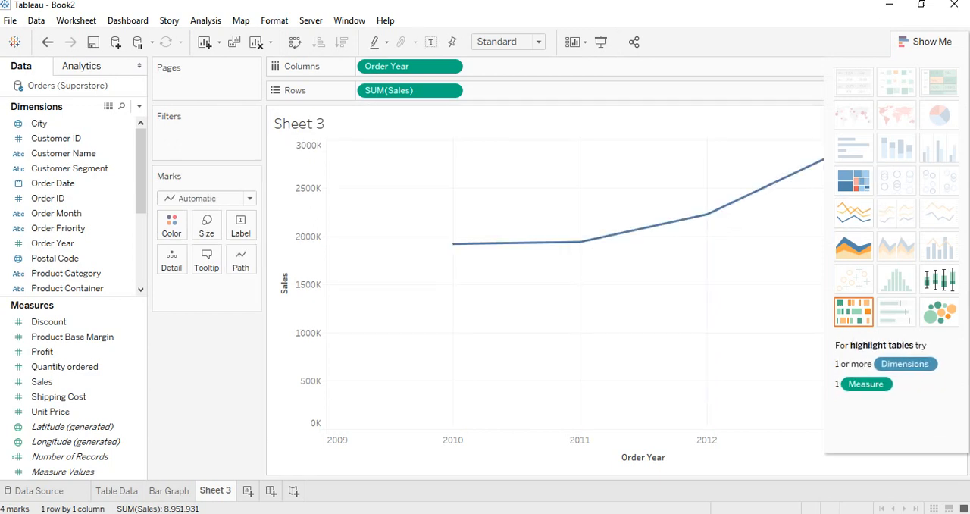
pyautogui.click(925, 42)
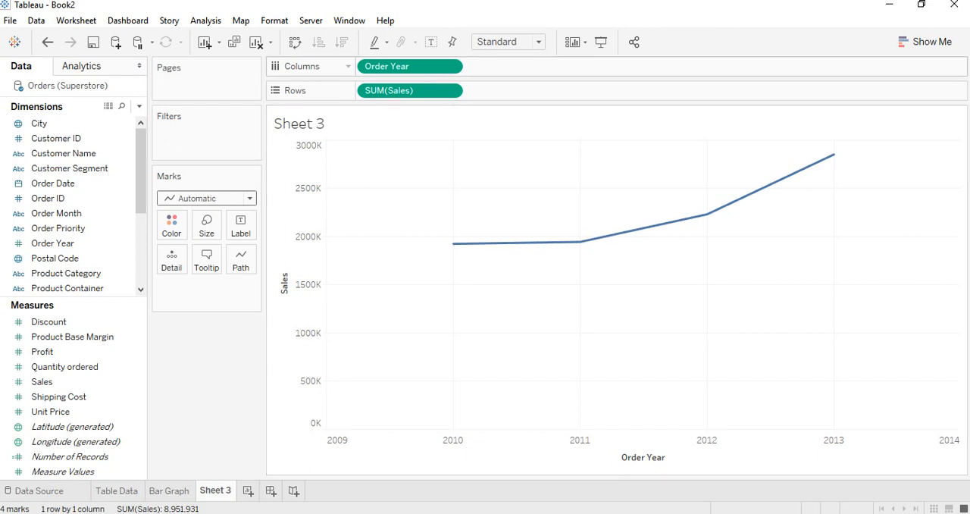
# Remove Order Year from Columns and change the field's data type to String
pyautogui.moveTo(410, 66); pyautogui.dragTo(430, 8)
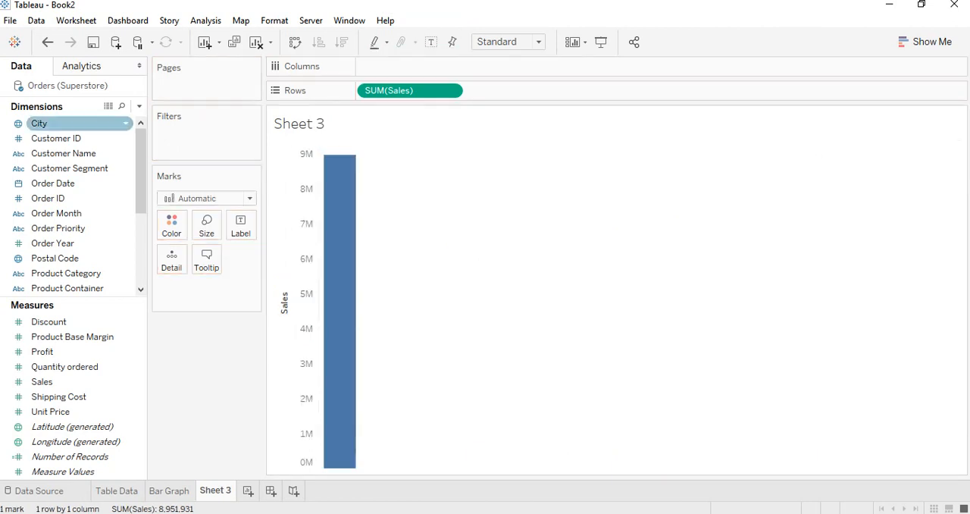
pyautogui.rightClick(124, 239)
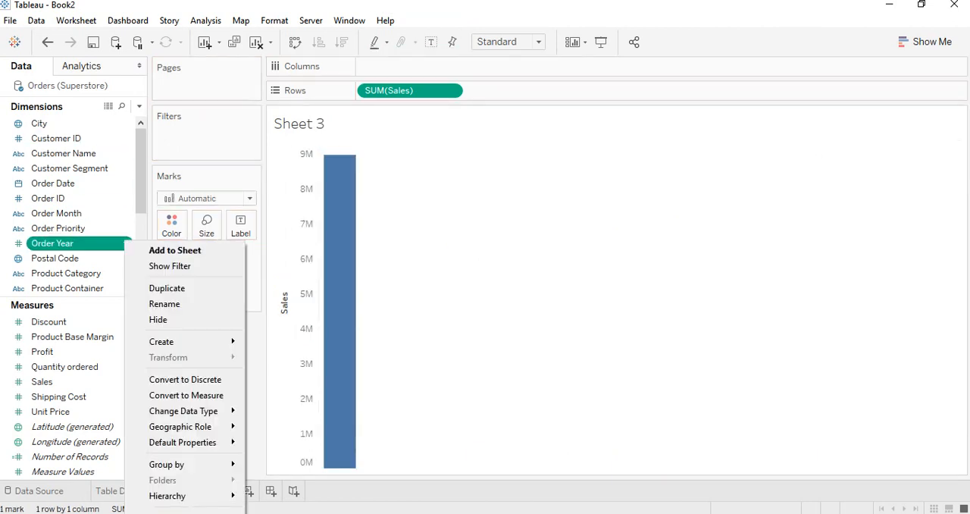
pyautogui.moveTo(184, 411)
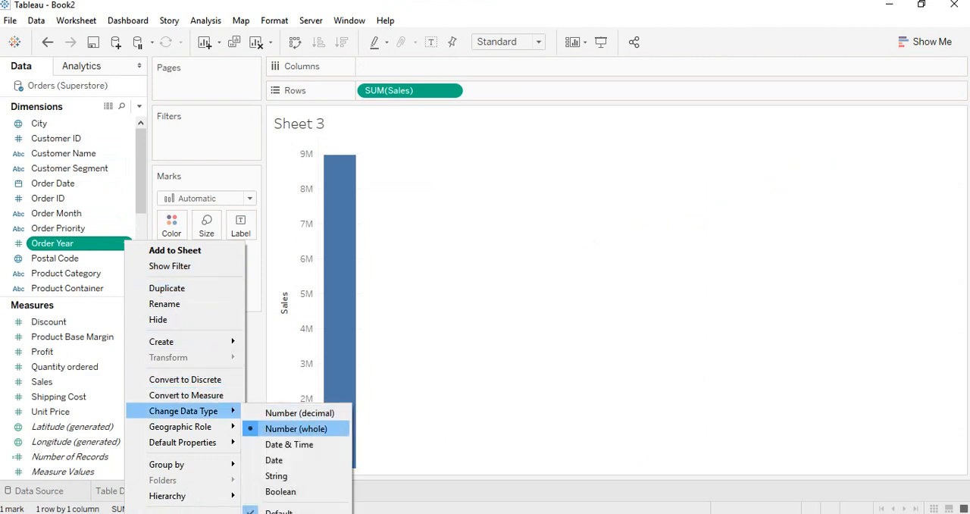
pyautogui.click(292, 474)
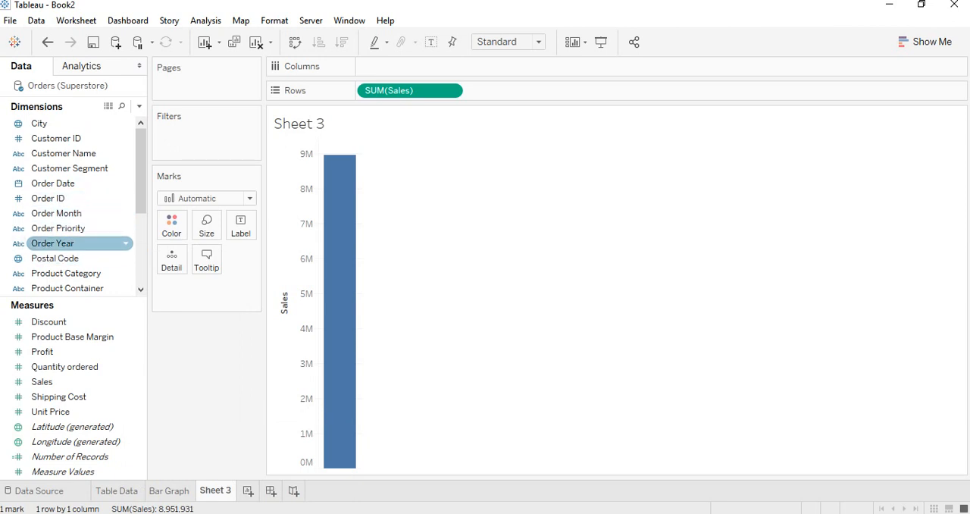
# Show mark labels on the Sales bar and split it by Order Year in Columns
pyautogui.click(432, 41)
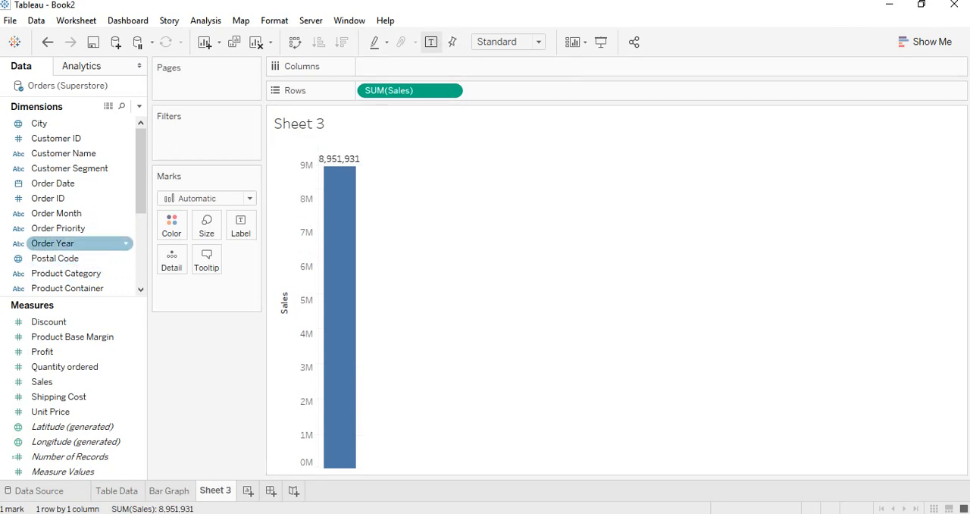
pyautogui.moveTo(52, 242); pyautogui.dragTo(410, 66)
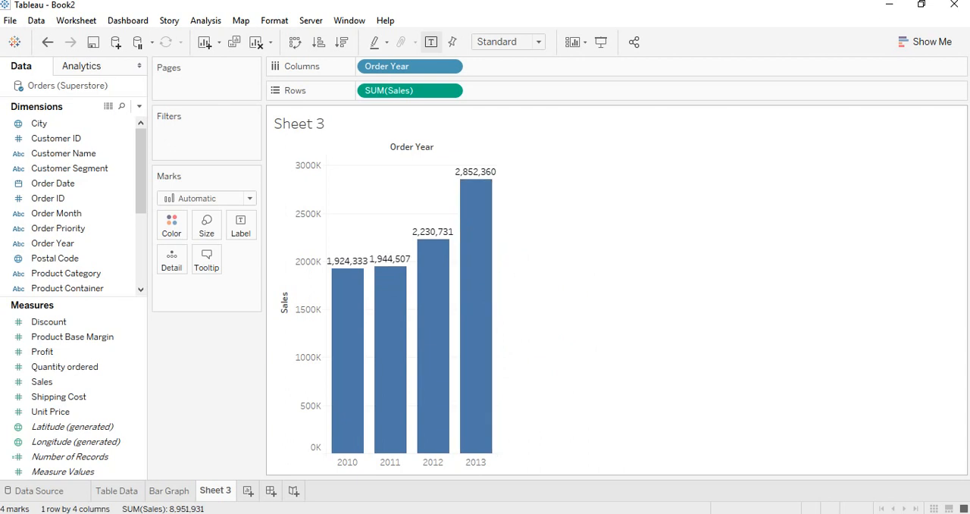
# Add Order Year as a filter with all four years, 2010 to 2013, selected
pyautogui.moveTo(76, 243); pyautogui.dragTo(174, 133)
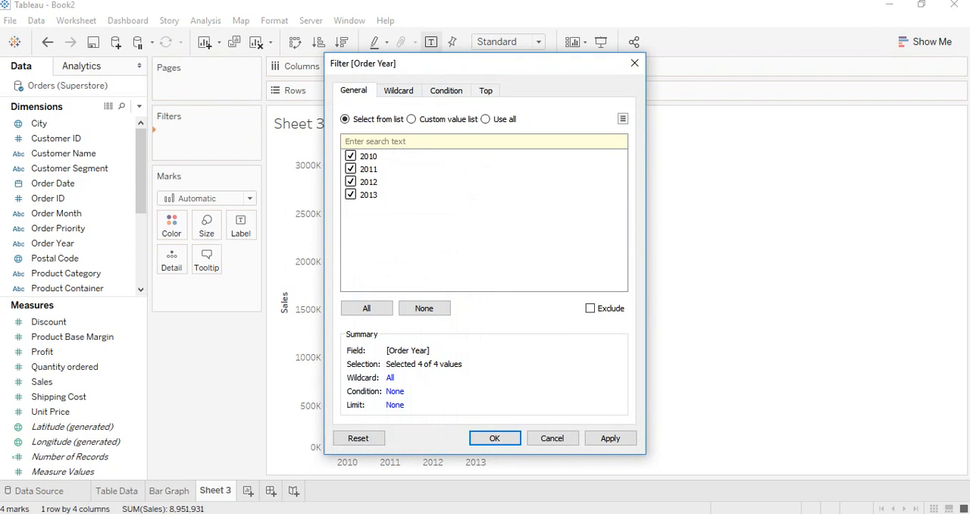
pyautogui.click(611, 438)
pyautogui.click(494, 438)
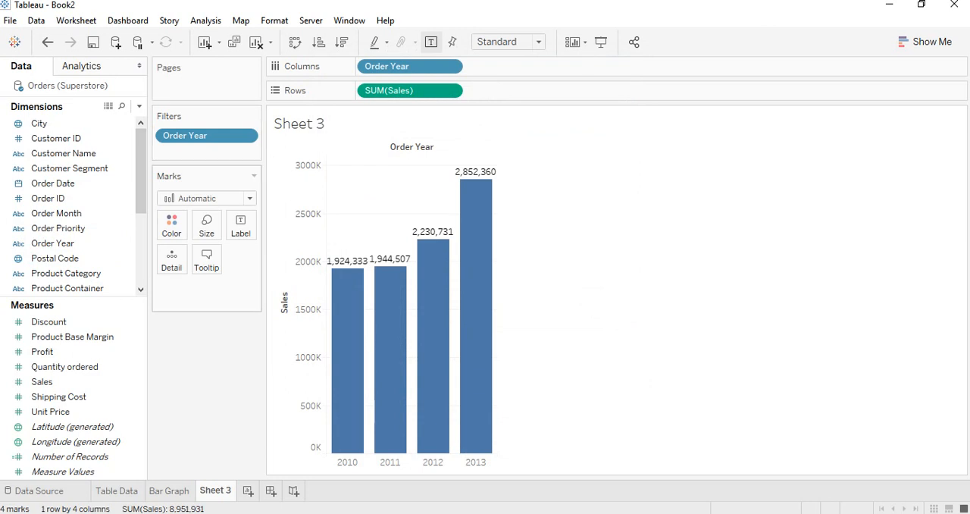
# Add Order Month to Columns after Order Year, and color the bars by Order Year
pyautogui.moveTo(484, 343)
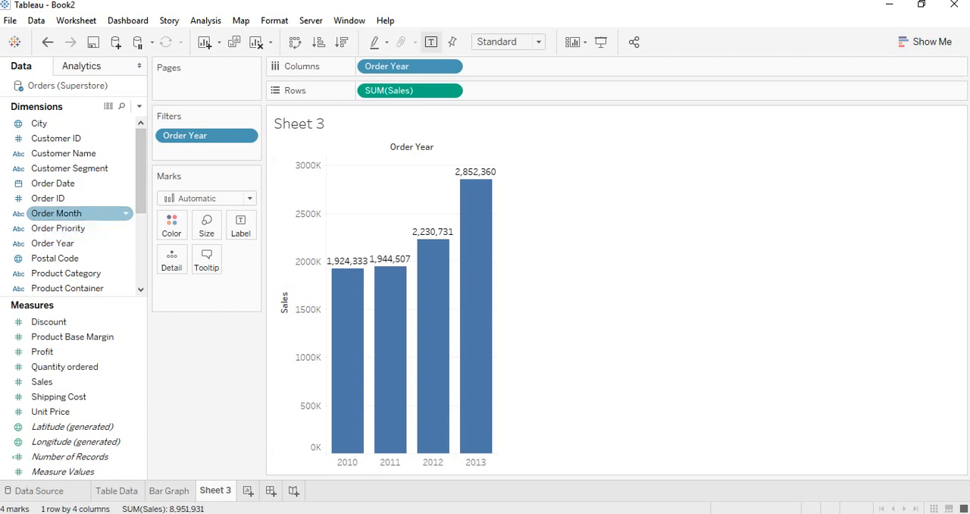
pyautogui.moveTo(56, 213)
pyautogui.mouseDown()
pyautogui.moveTo(523, 77)
pyautogui.moveTo(523, 66)
pyautogui.mouseUp()
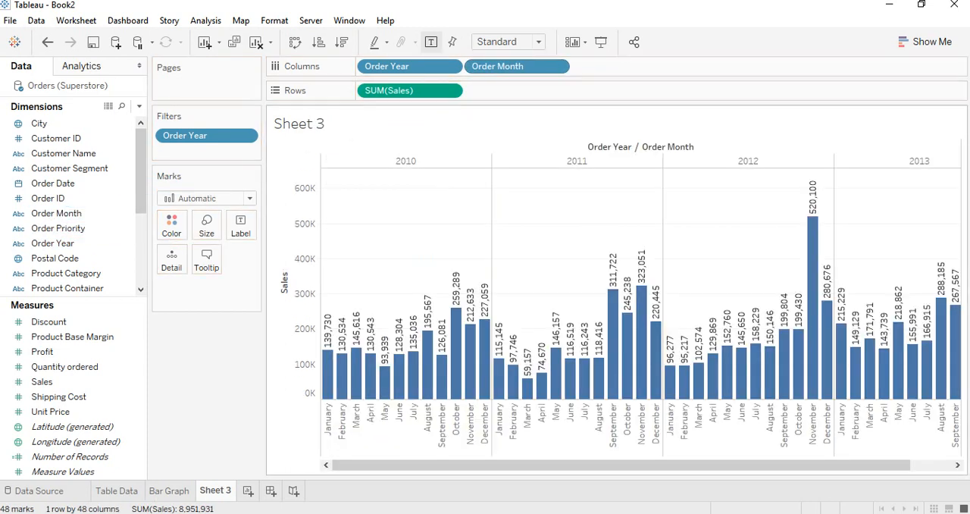
pyautogui.moveTo(475, 465)
pyautogui.mouseDown()
pyautogui.moveTo(519, 465)
pyautogui.moveTo(476, 465)
pyautogui.mouseUp()
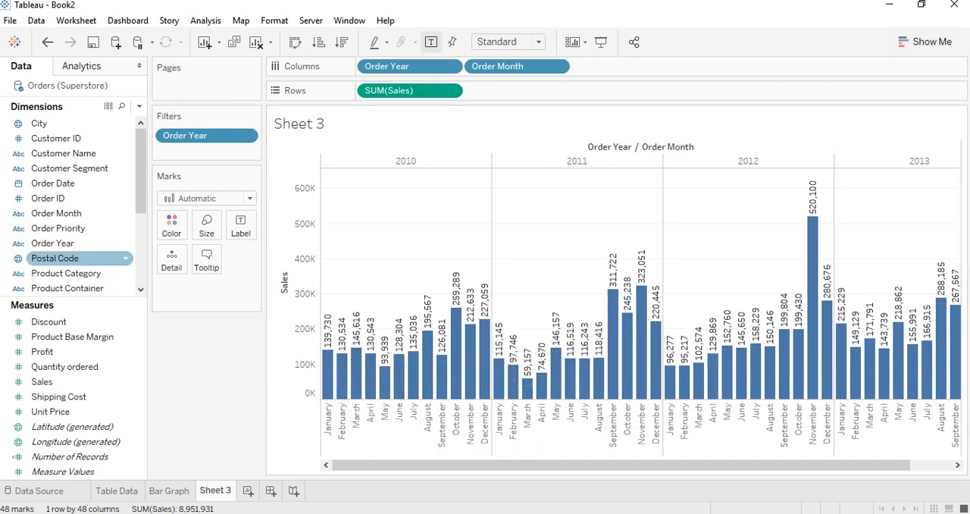
pyautogui.moveTo(53, 242); pyautogui.dragTo(172, 224)
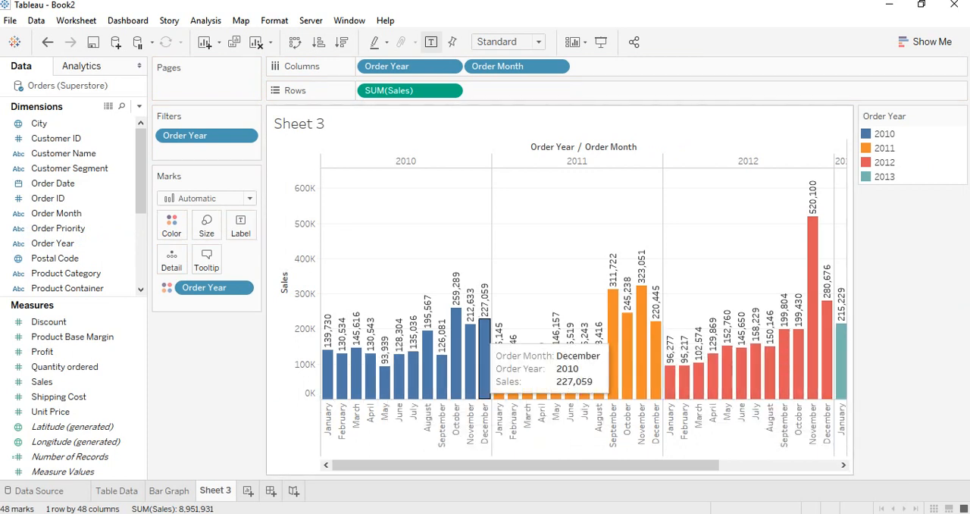
# Change the mark type of the monthly Sales chart to Line
pyautogui.click(204, 198)
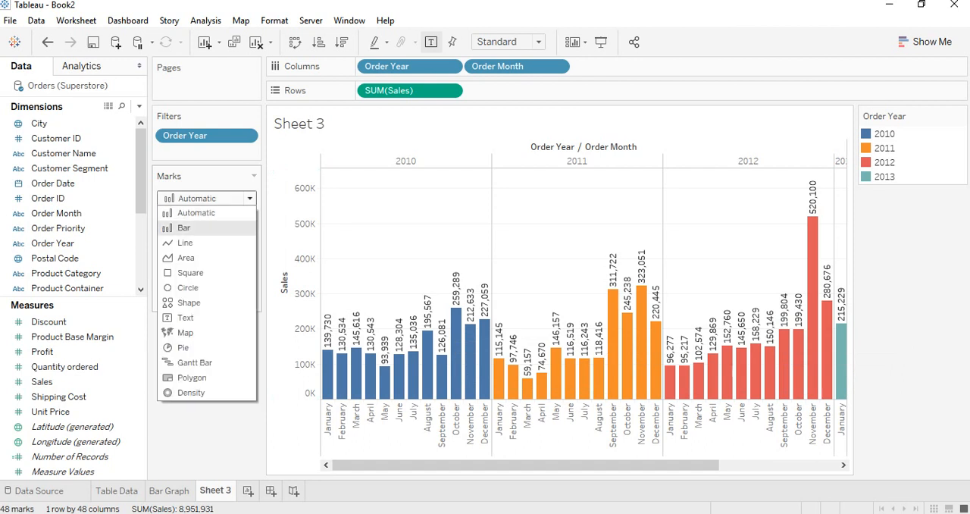
pyautogui.click(185, 242)
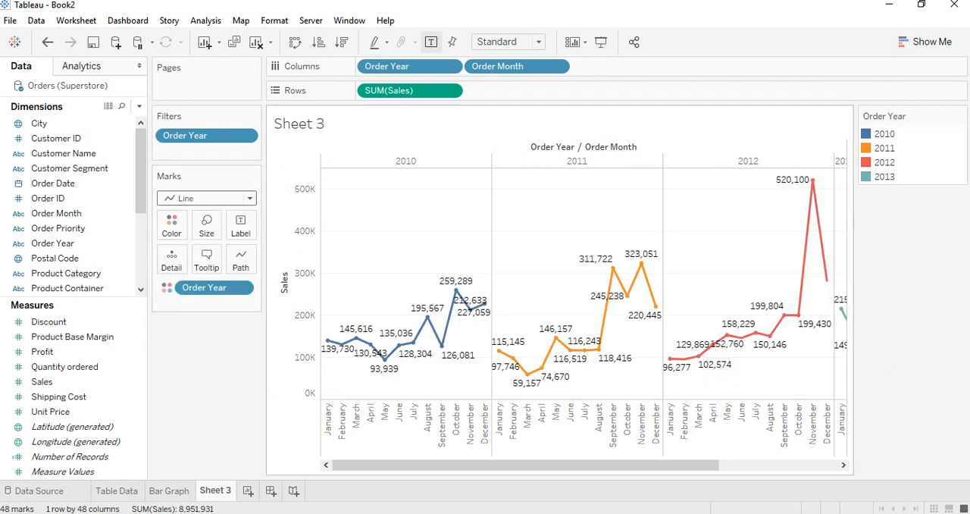
pyautogui.moveTo(685, 465)
pyautogui.mouseDown()
pyautogui.moveTo(805, 465)
pyautogui.moveTo(683, 465)
pyautogui.mouseUp()
pyautogui.moveTo(486, 465)
pyautogui.mouseDown()
pyautogui.moveTo(611, 466)
pyautogui.moveTo(483, 466)
pyautogui.mouseUp()
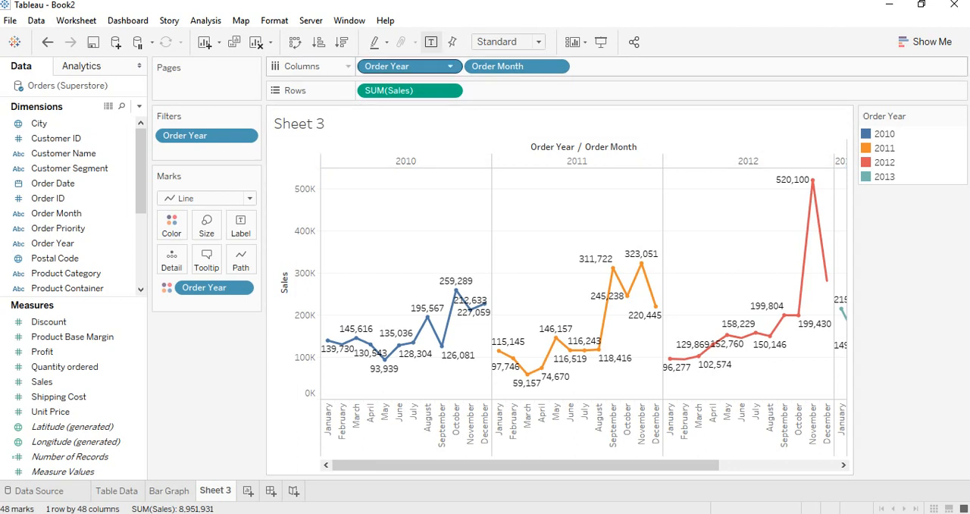
# Remove Order Year from Columns so the yearly lines share one month axis, and show the Order Year filter control
pyautogui.moveTo(401, 66); pyautogui.dragTo(403, 12)
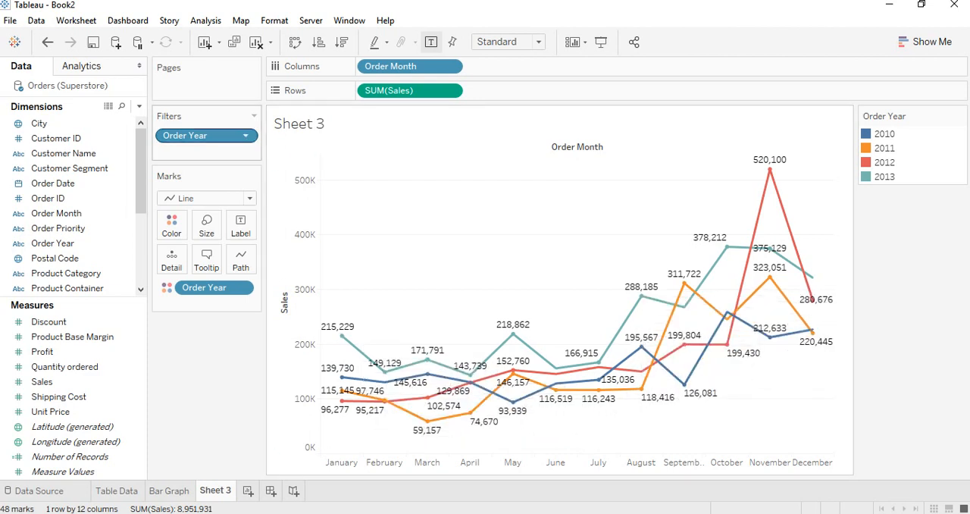
pyautogui.rightClick(194, 136)
pyautogui.click(239, 167)
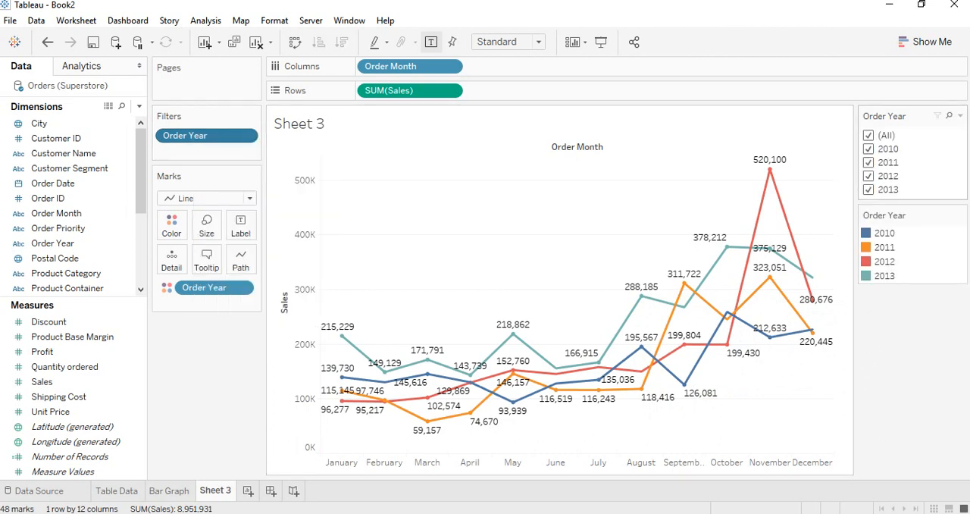
# Try the Order Year filter by excluding 2010, 2011 and 2012, and select all years again
pyautogui.click(869, 149)
pyautogui.click(869, 162)
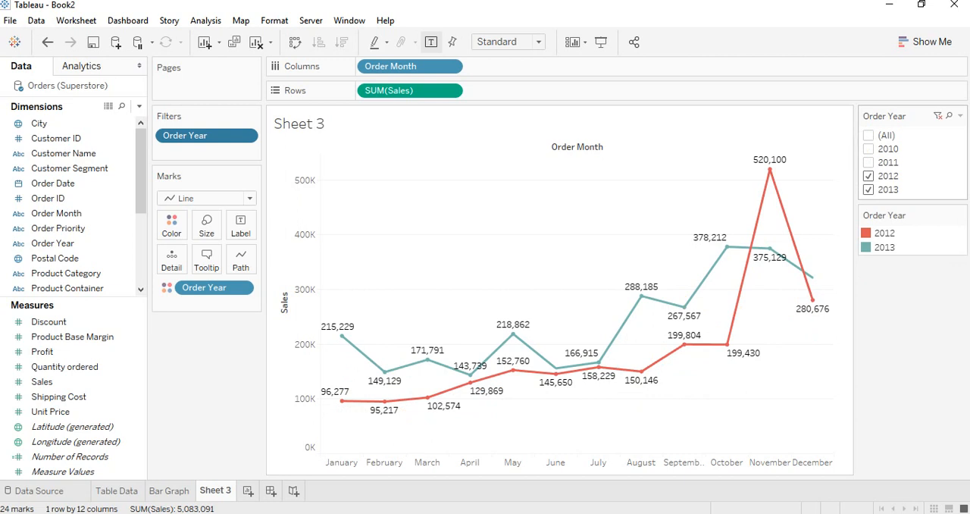
pyautogui.click(869, 175)
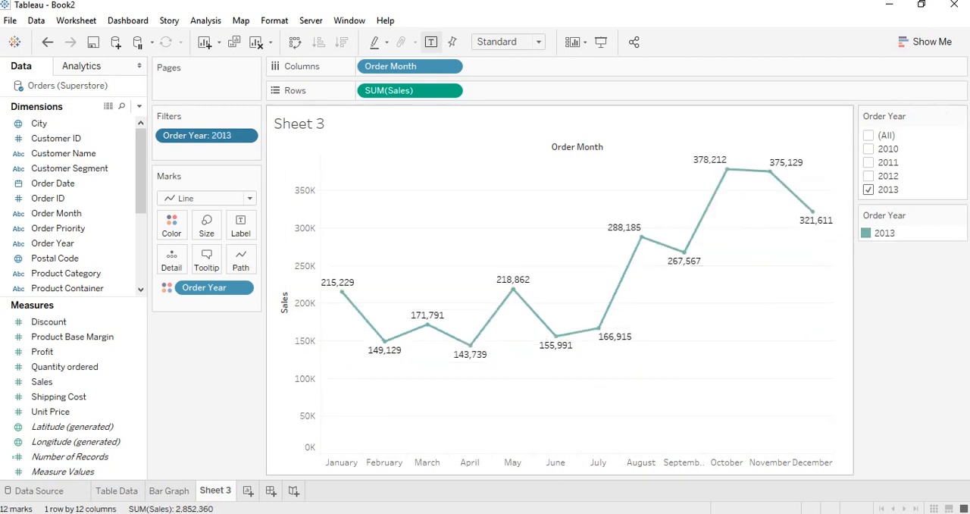
pyautogui.click(869, 136)
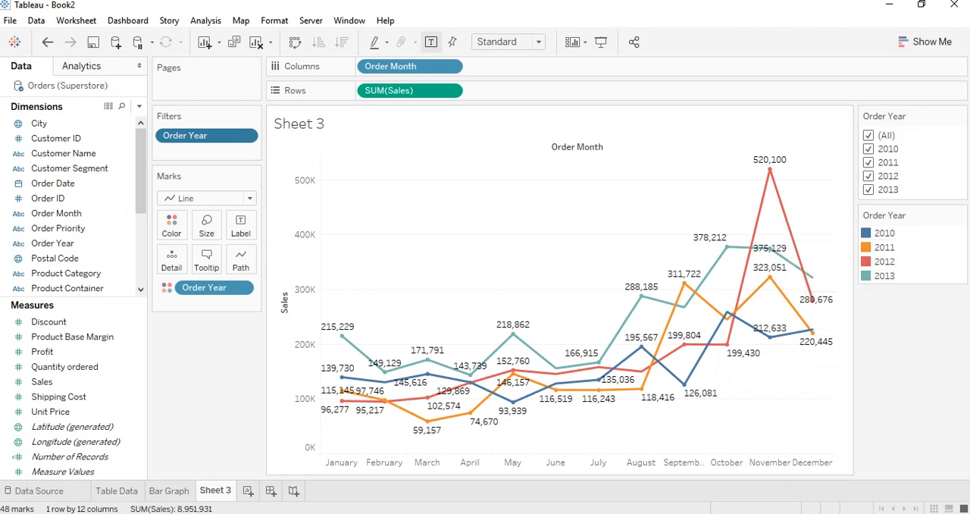
# Rename Sheet 3 as "Line Chart"
pyautogui.rightClick(220, 490)
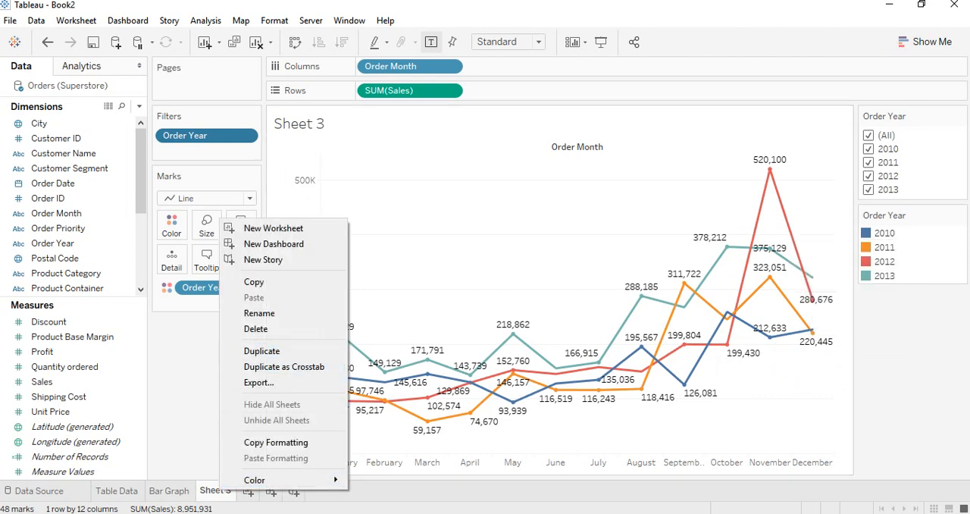
pyautogui.click(259, 313)
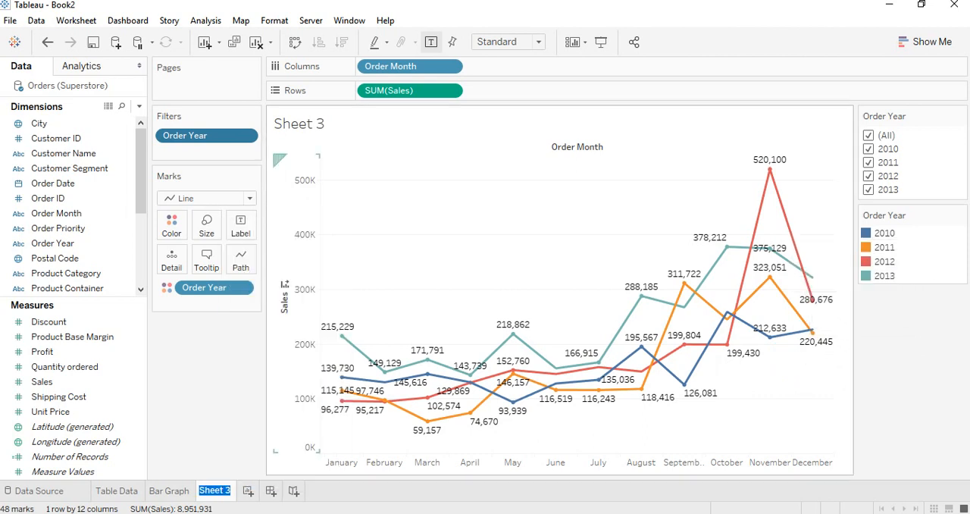
pyautogui.write('Line Chae')
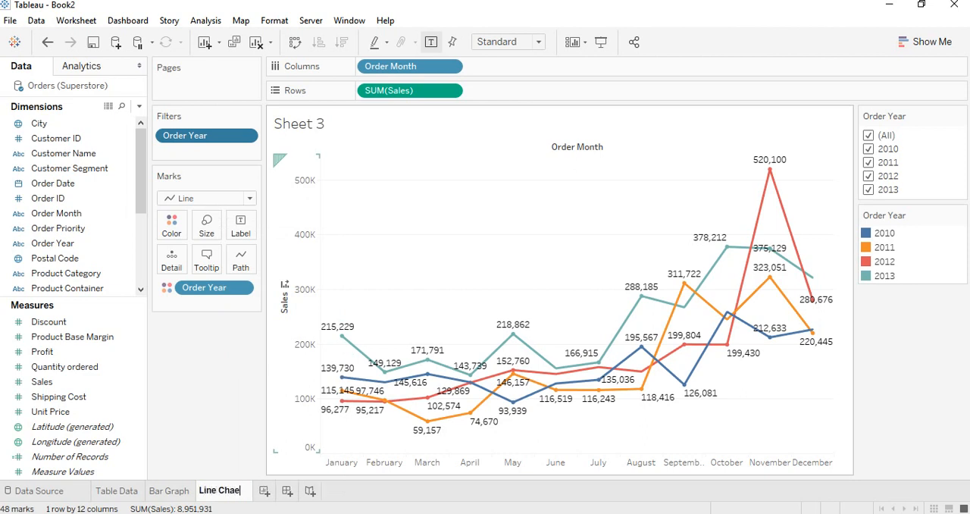
pyautogui.press('BackSpace')
pyautogui.write('rt')
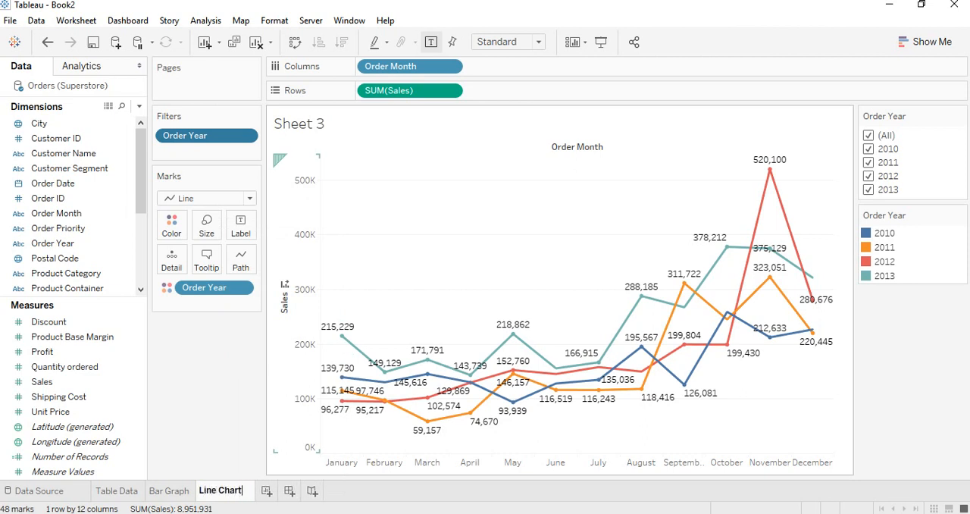
pyautogui.press('Return')
# Check the chart list in the Word course outline, and return to Tableau to create a new worksheet
pyautogui.hotkey('alt', 'Tab')
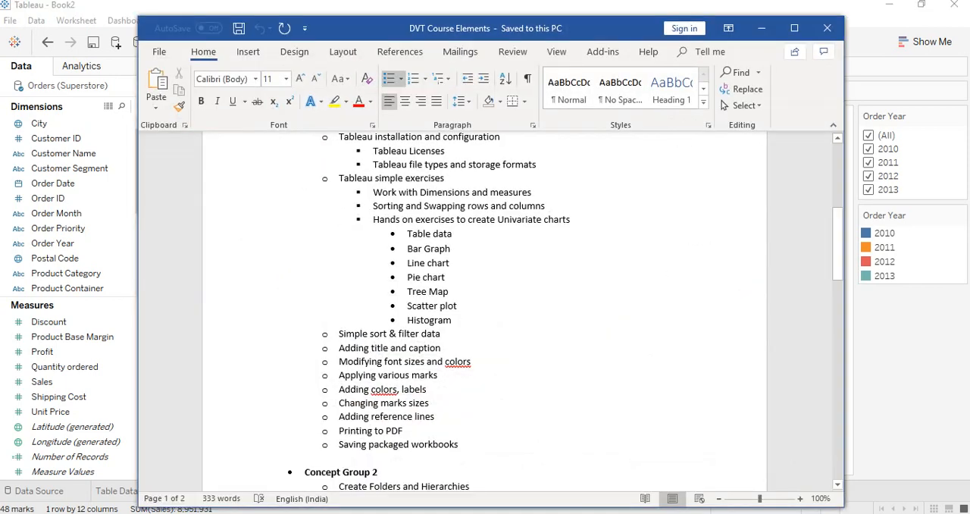
pyautogui.click(761, 28)
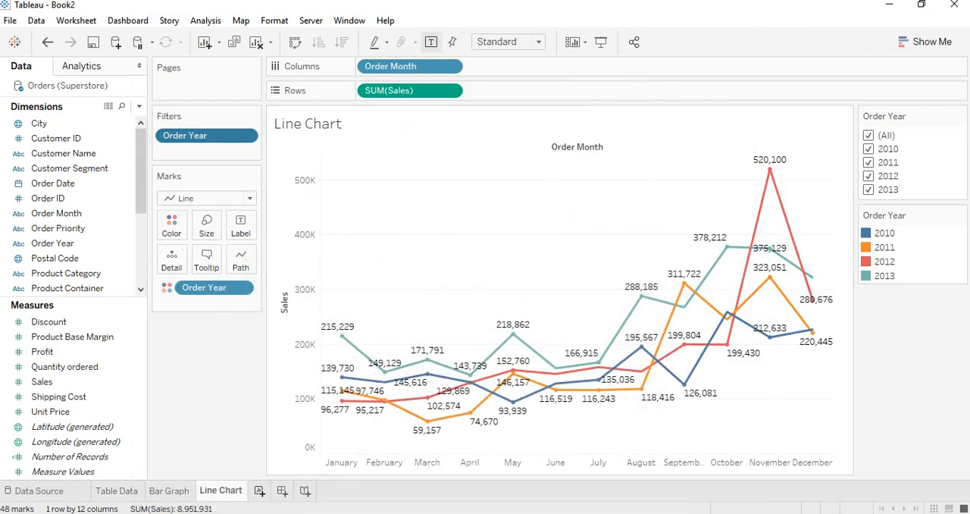
pyautogui.hotkey('ctrl', 'm')
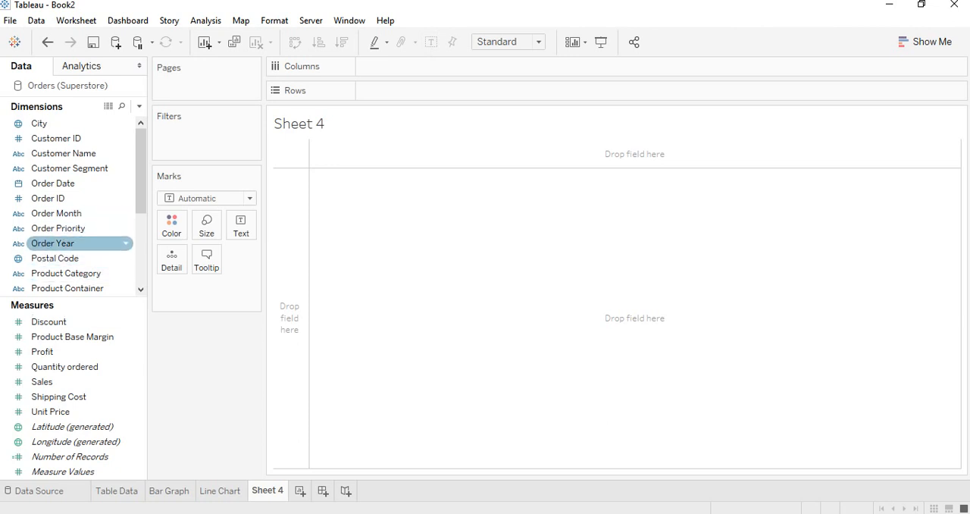
# Plot Sales by product sub-category, with Product Sub-Category in Rows and Sales in Columns
pyautogui.scroll(-1, 76, 243)
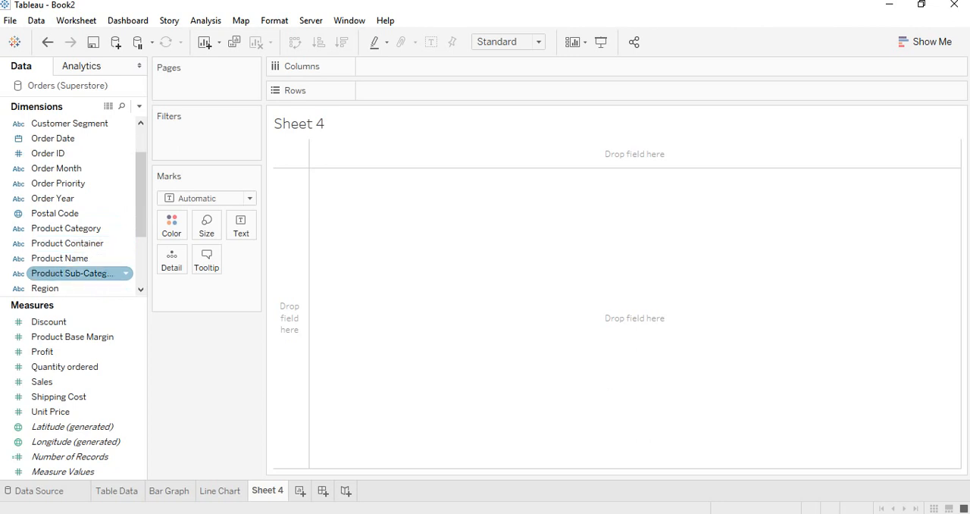
pyautogui.moveTo(75, 273); pyautogui.dragTo(290, 318)
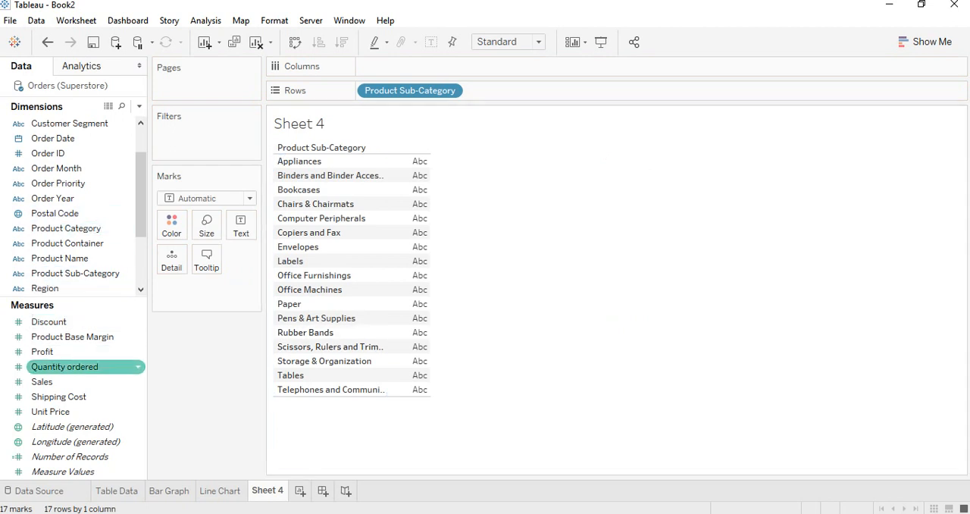
pyautogui.moveTo(41, 381); pyautogui.dragTo(409, 66)
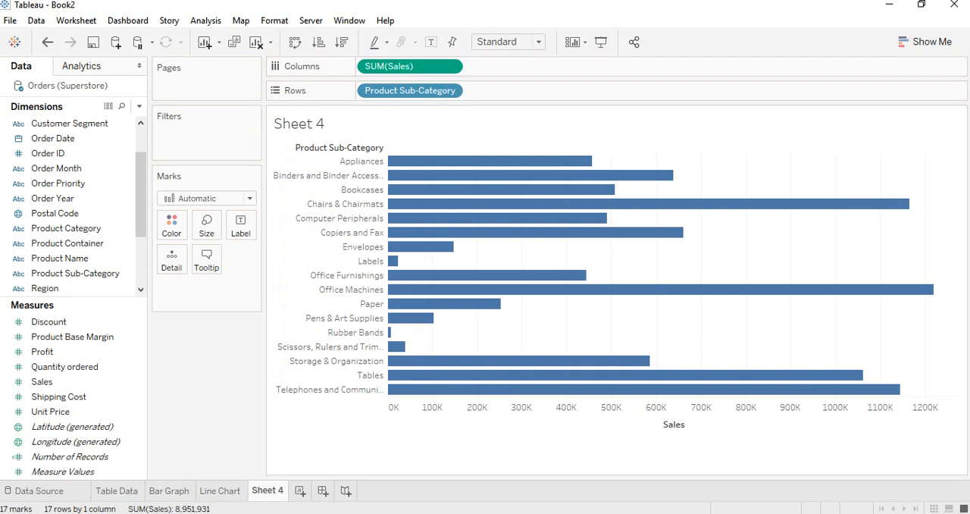
# Convert the horizontal bar chart to a pie chart with Show Me, and close the chart suggestions
pyautogui.click(925, 41)
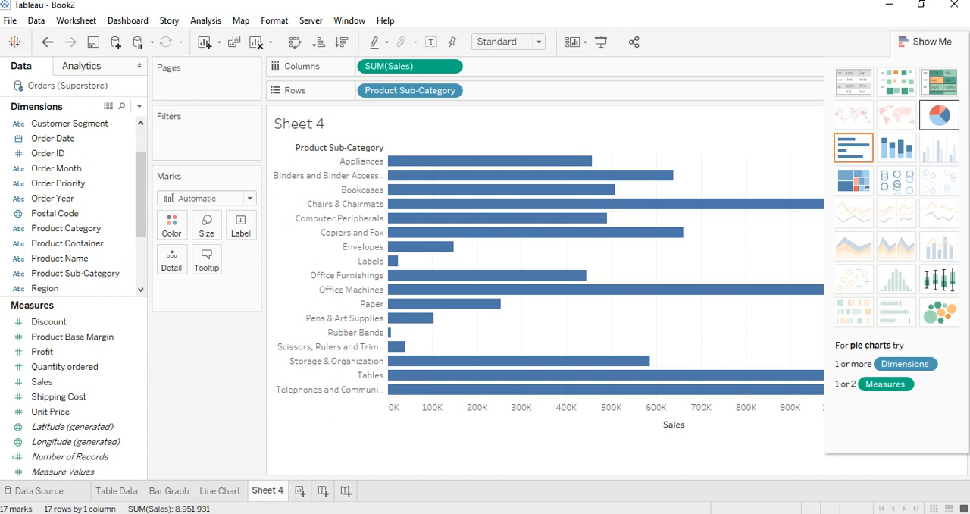
pyautogui.click(940, 115)
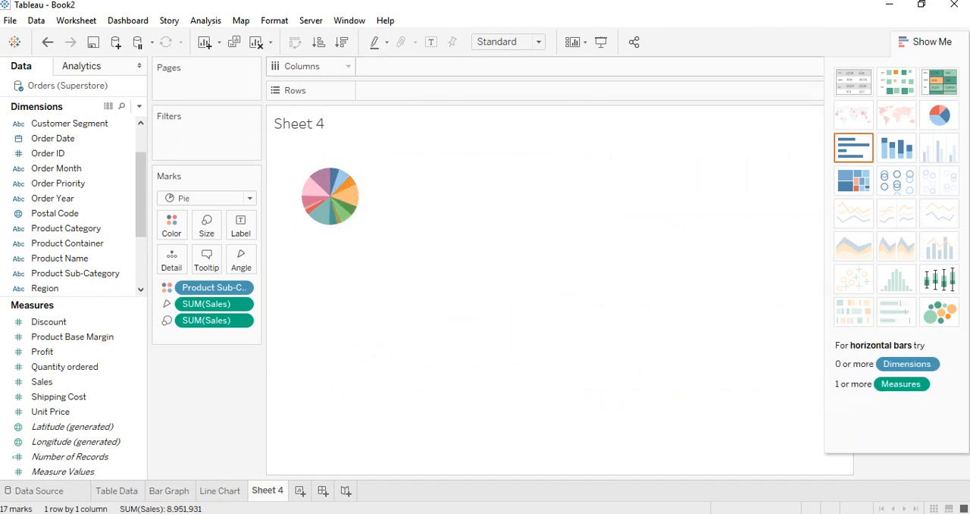
pyautogui.click(925, 42)
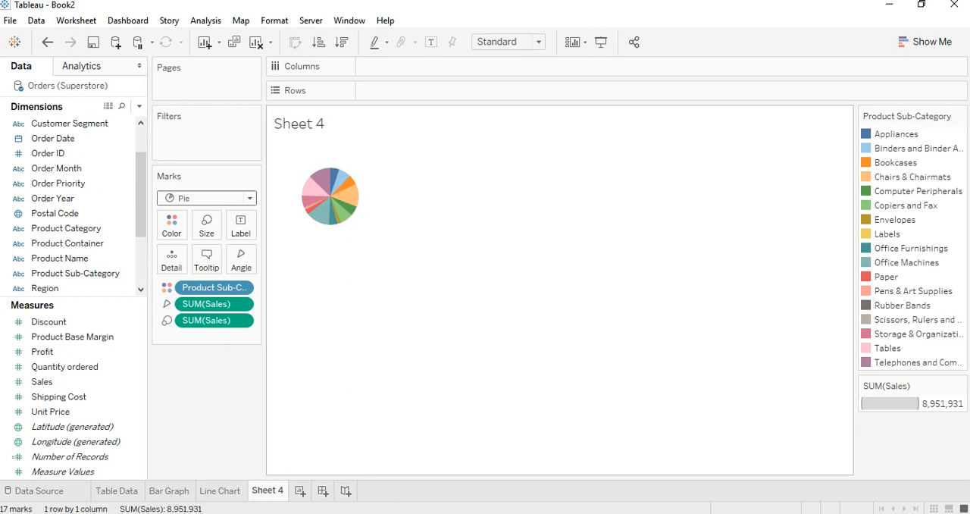
# Enlarge the pie chart in the view by six increments
pyautogui.hotkey('ctrl', 'shift', 'b')
pyautogui.hotkey('ctrl', 'shift', 'b')
pyautogui.hotkey('ctrl', 'shift', 'b')
pyautogui.hotkey('ctrl', 'shift', 'b')
pyautogui.hotkey('ctrl', 'shift', 'b')
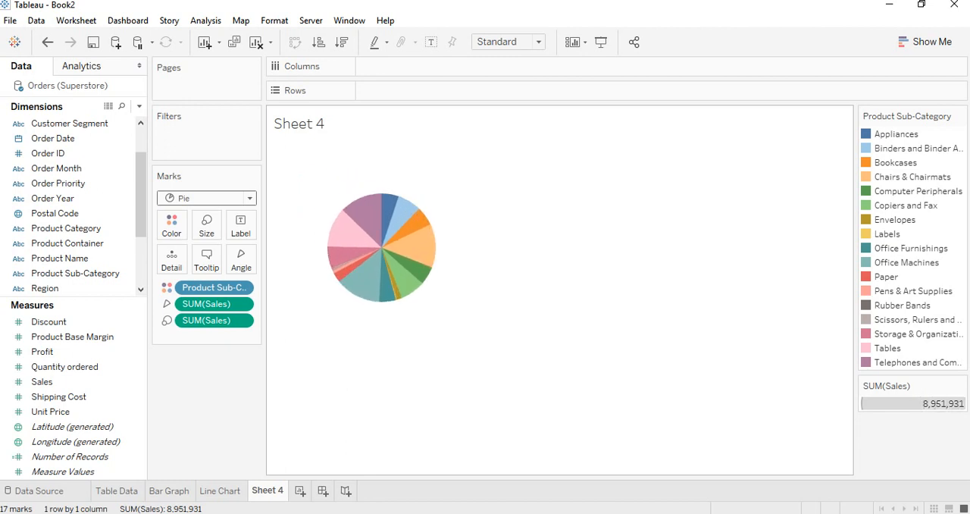
pyautogui.hotkey('ctrl', 'shift', 'b')
pyautogui.hotkey('ctrl', 'shift', 'b')
pyautogui.hotkey('ctrl', 'shift', 'b')
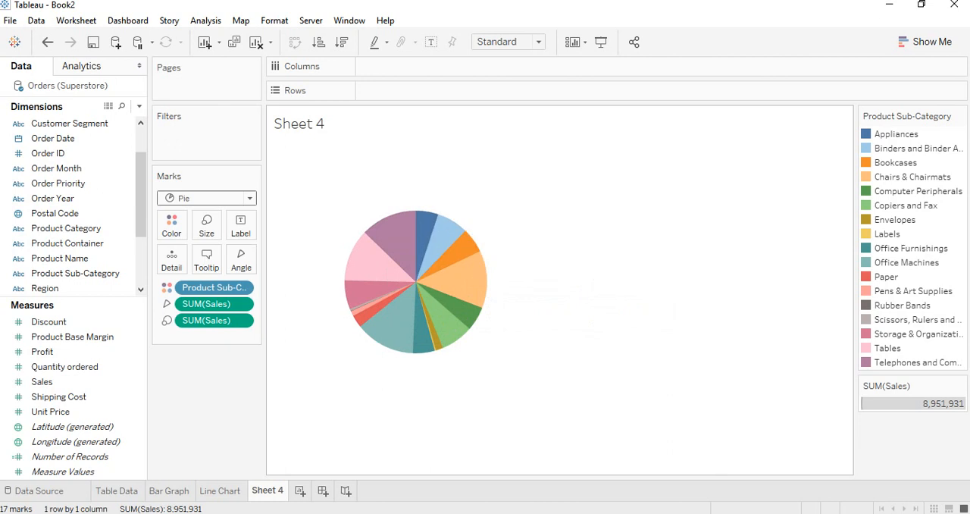
# Label the pie slices with Product Sub-Category and Sales, and enlarge the pie by two more increments
pyautogui.click(432, 41)
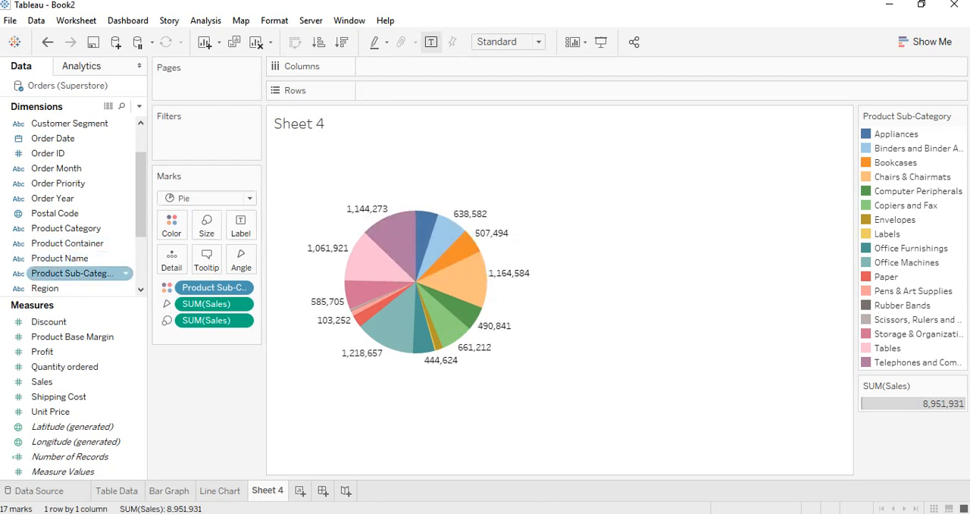
pyautogui.moveTo(76, 273); pyautogui.dragTo(240, 229)
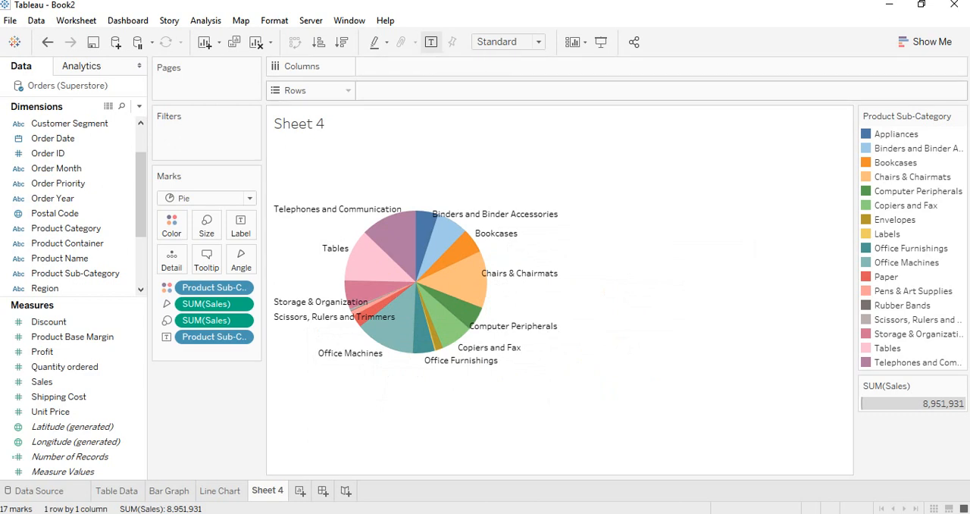
pyautogui.moveTo(41, 382); pyautogui.dragTo(241, 225)
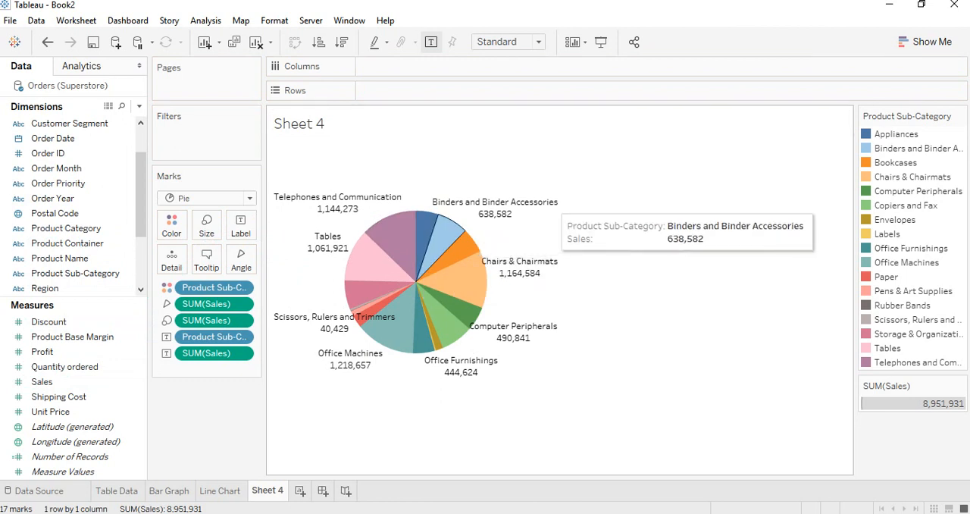
pyautogui.hotkey('ctrl', 'shift', 'b')
pyautogui.hotkey('ctrl', 'shift', 'b')
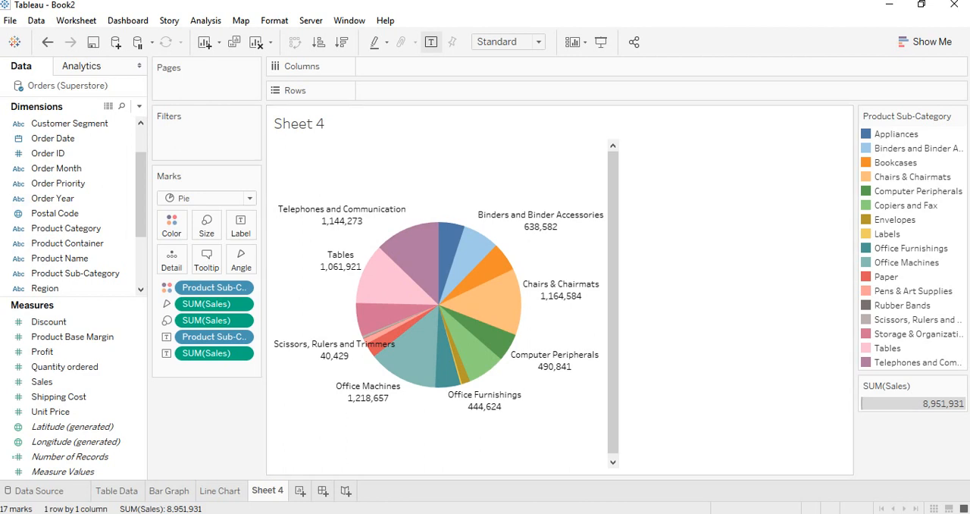
# Undo the last enlargement of the pie and rename the sheet as Pie Chart
pyautogui.hotkey('ctrl', 'z')
pyautogui.rightClick(267, 491)
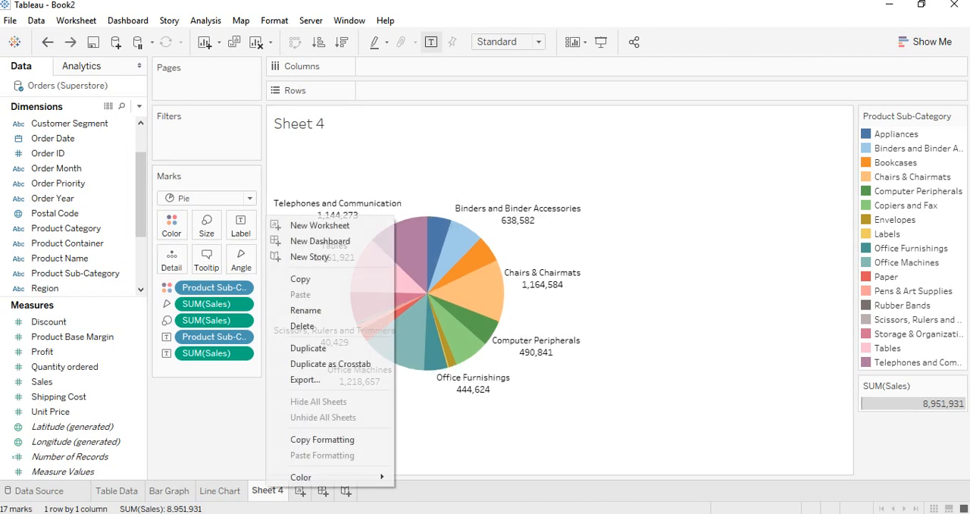
pyautogui.click(306, 310)
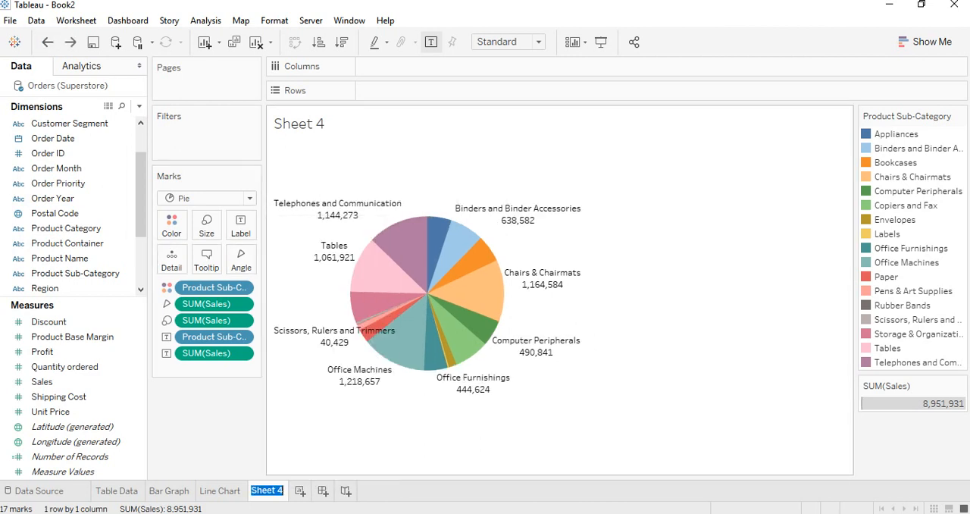
pyautogui.write('Pie Chart')
pyautogui.press('Return')
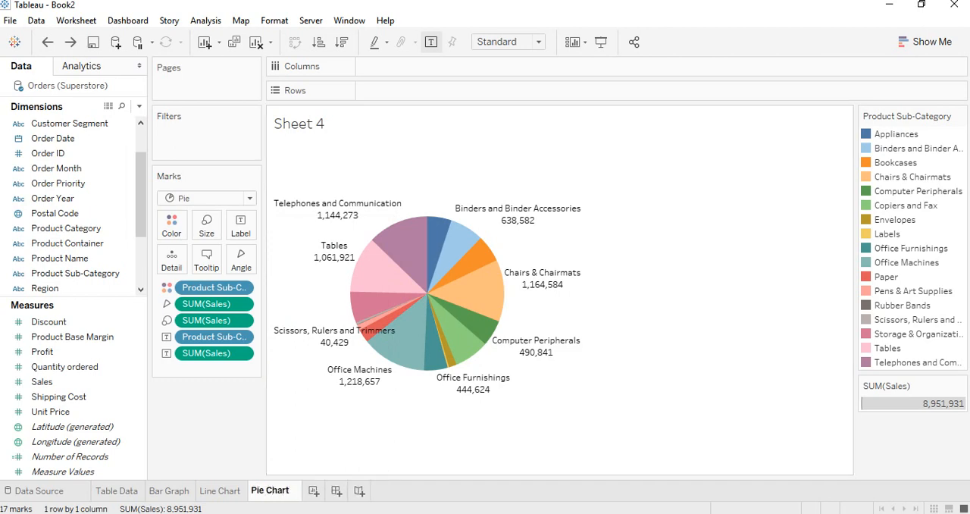
# Check the course outline in Word, and plot Sales in Columns against Product Sub-Category in Rows on a new Tableau worksheet
pyautogui.hotkey('alt', 'Tab')
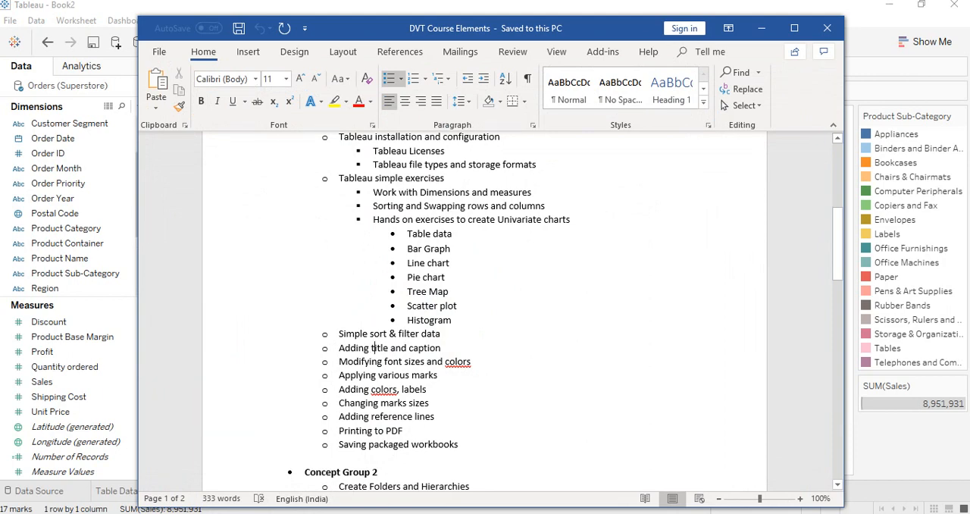
pyautogui.hotkey('alt', 'Tab')
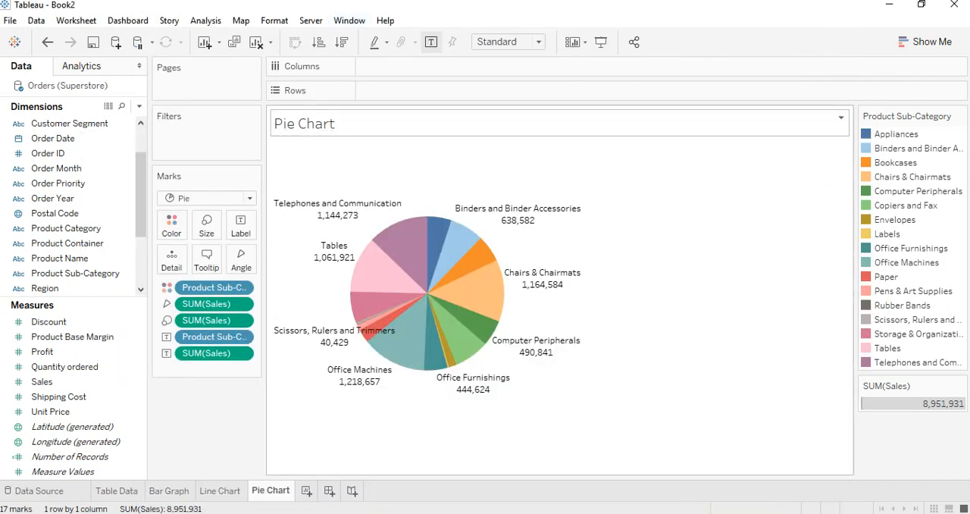
pyautogui.click(307, 490)
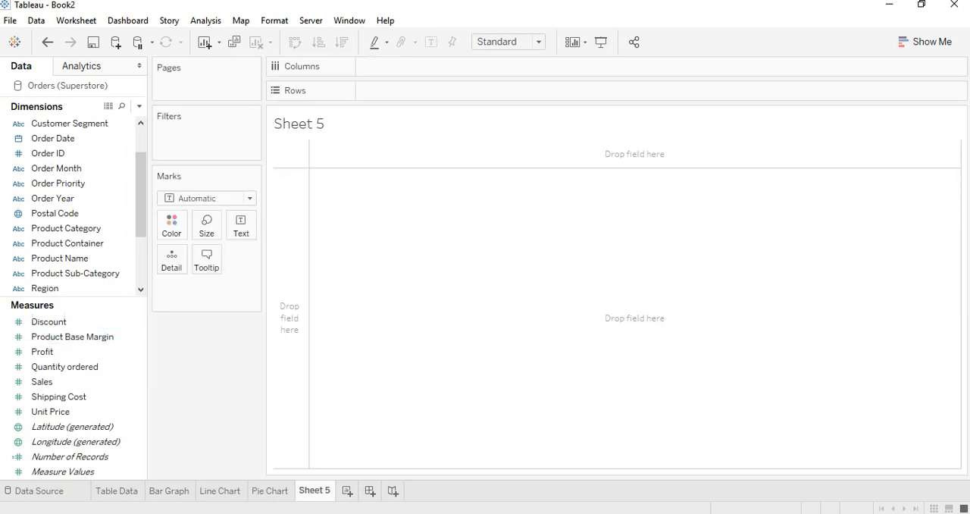
pyautogui.moveTo(72, 273); pyautogui.dragTo(290, 319)
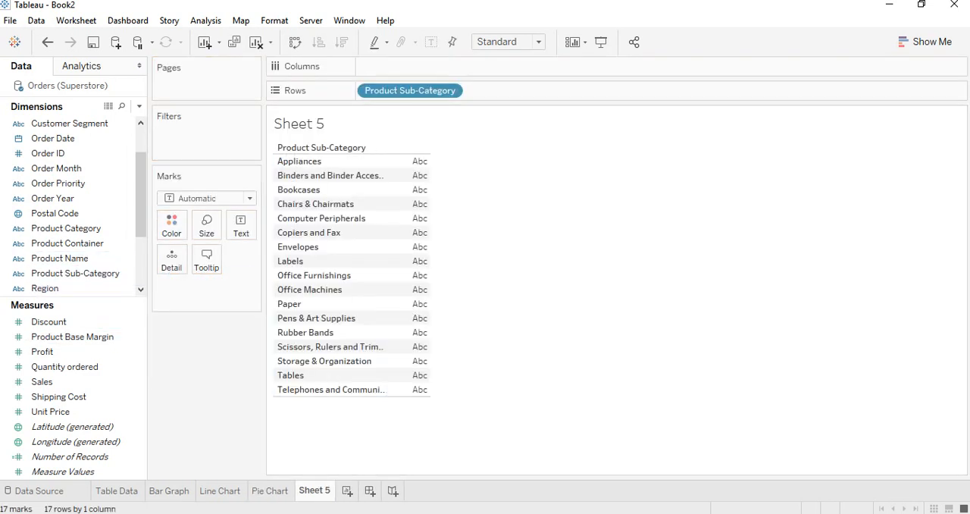
pyautogui.moveTo(41, 381); pyautogui.dragTo(448, 70)
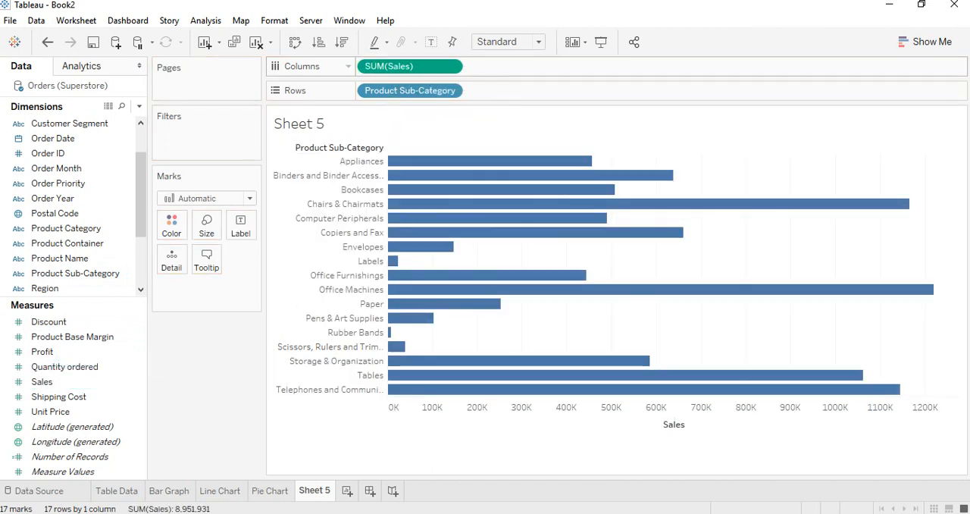
# Convert the horizontal bar chart to a treemap with Show Me, and add Sales to the rectangle labels
pyautogui.click(925, 42)
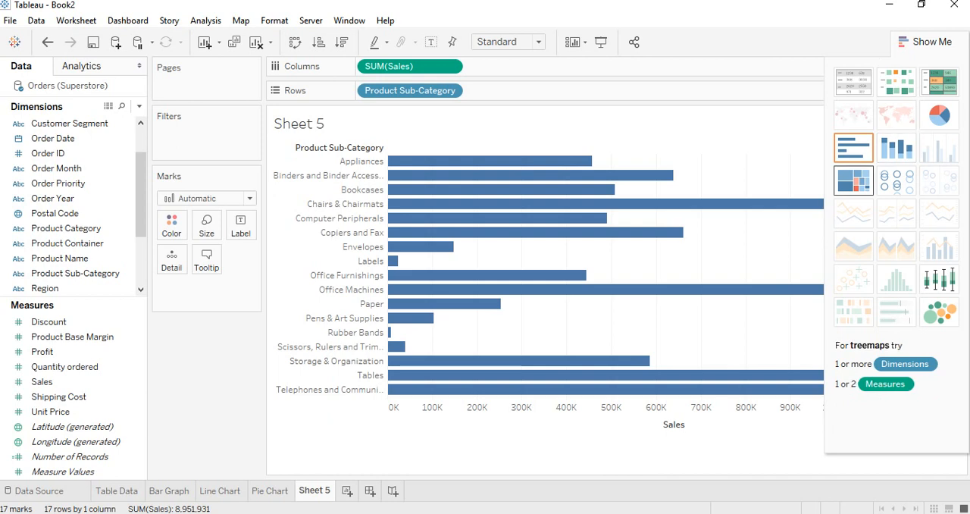
pyautogui.click(854, 181)
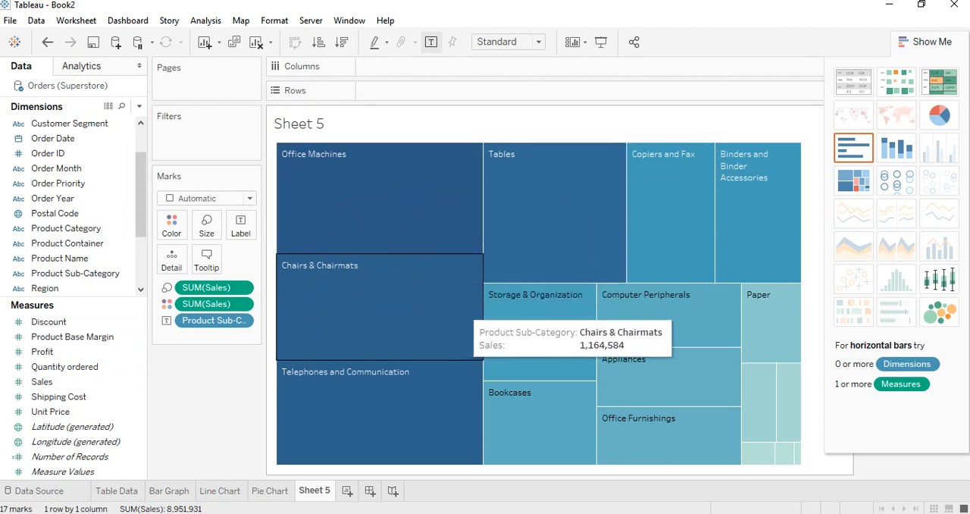
pyautogui.moveTo(42, 382); pyautogui.dragTo(242, 227)
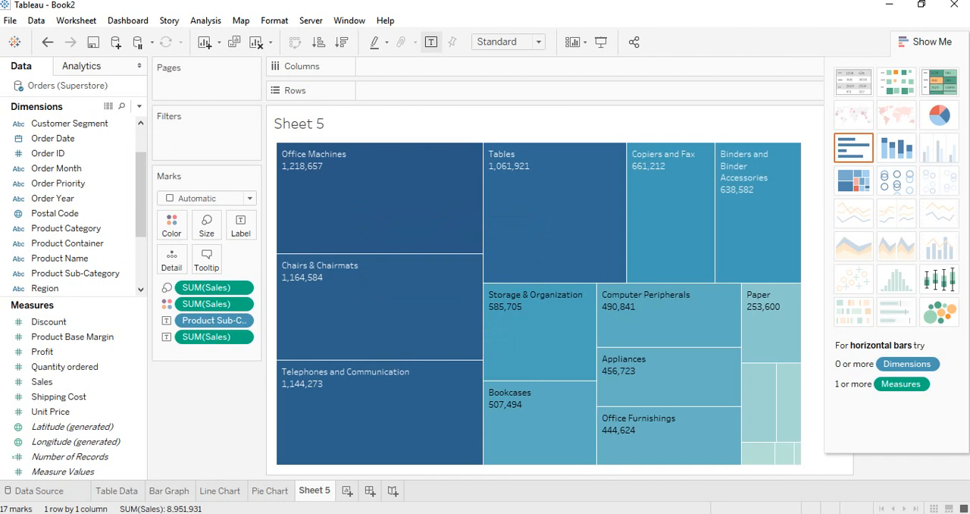
# Rename the treemap sheet as Tree Map
pyautogui.rightClick(314, 491)
pyautogui.click(357, 312)
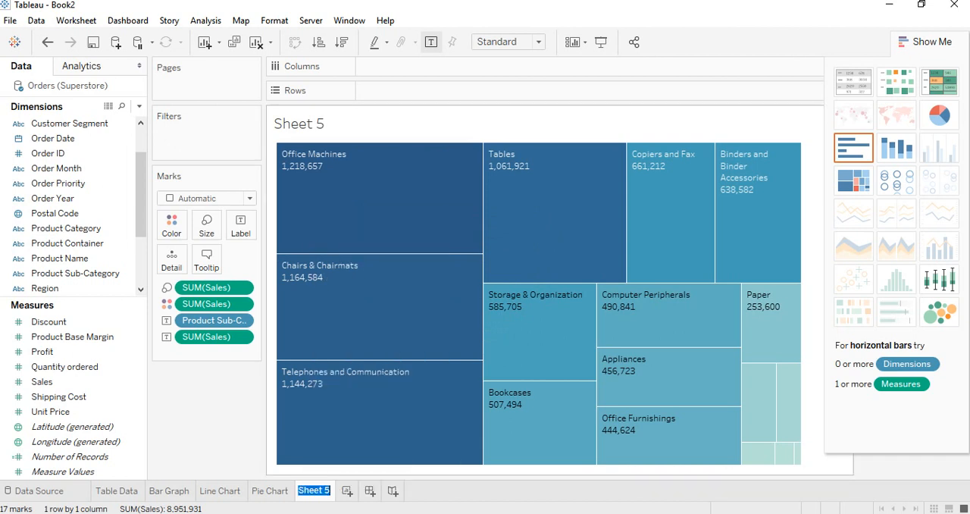
pyautogui.write('Tree Map')
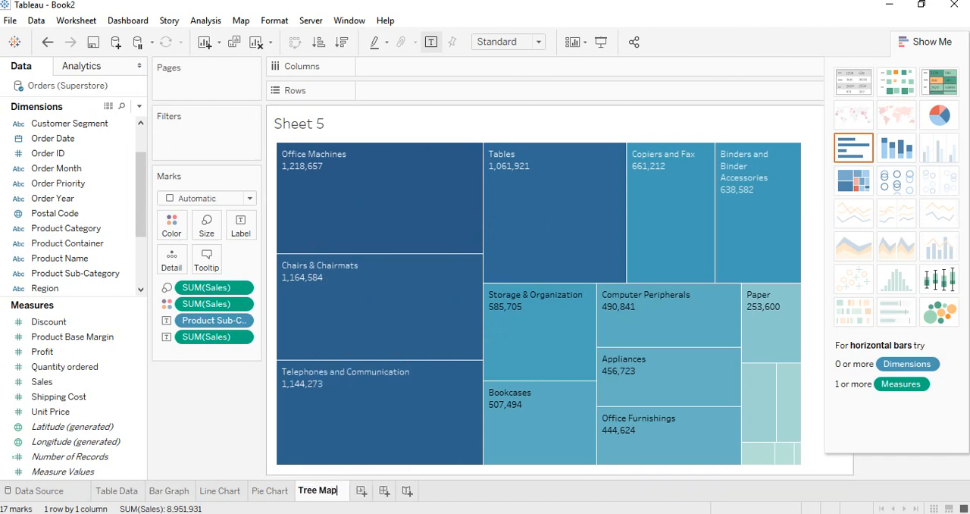
pyautogui.press('Return')
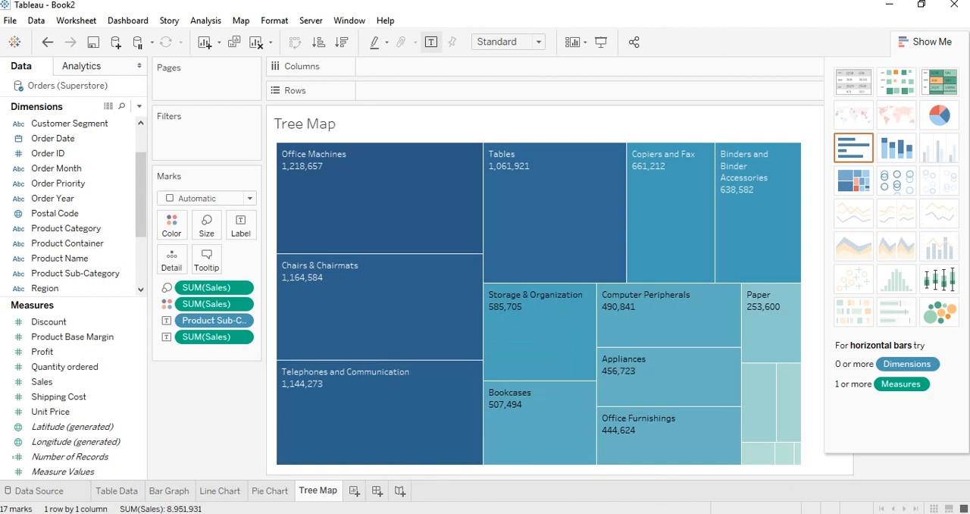
# Check the course outline in Word, and plot Profit in Columns against Sales in Rows on a new Tableau worksheet
pyautogui.hotkey('alt', 'Tab')
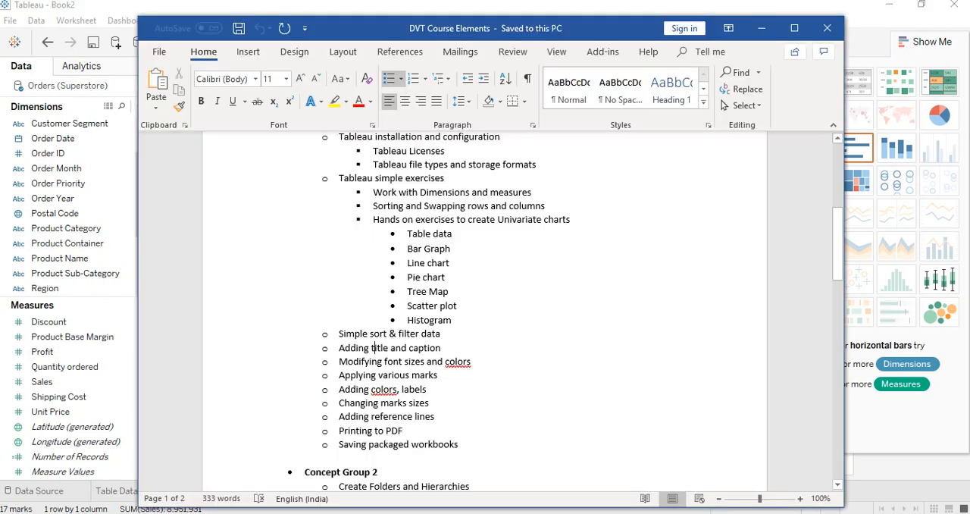
pyautogui.hotkey('alt', 'Tab')
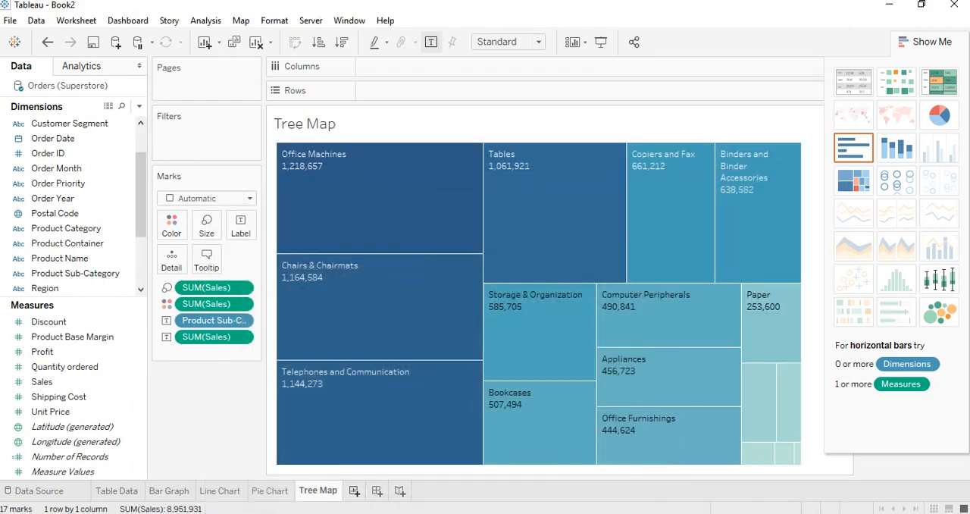
pyautogui.hotkey('ctrl', 'm')
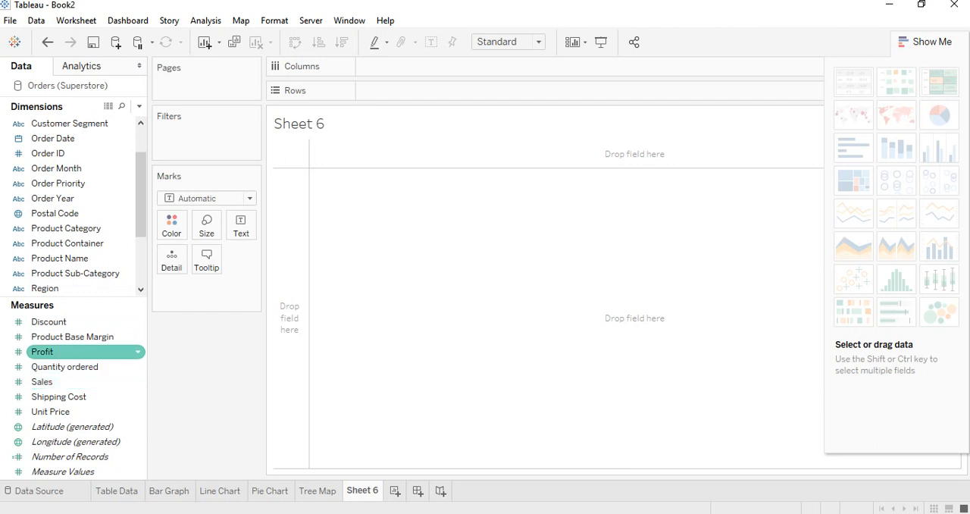
pyautogui.moveTo(76, 352); pyautogui.dragTo(451, 69)
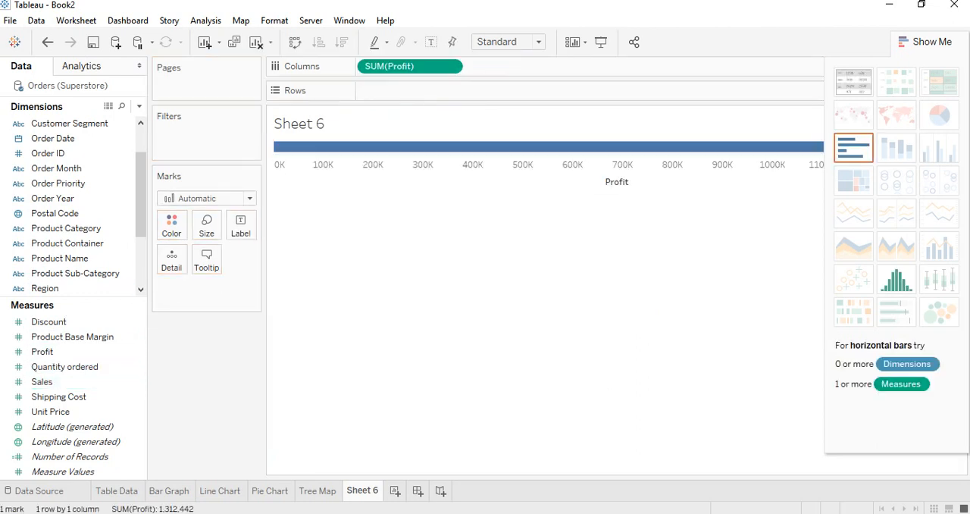
pyautogui.moveTo(45, 381); pyautogui.dragTo(424, 91)
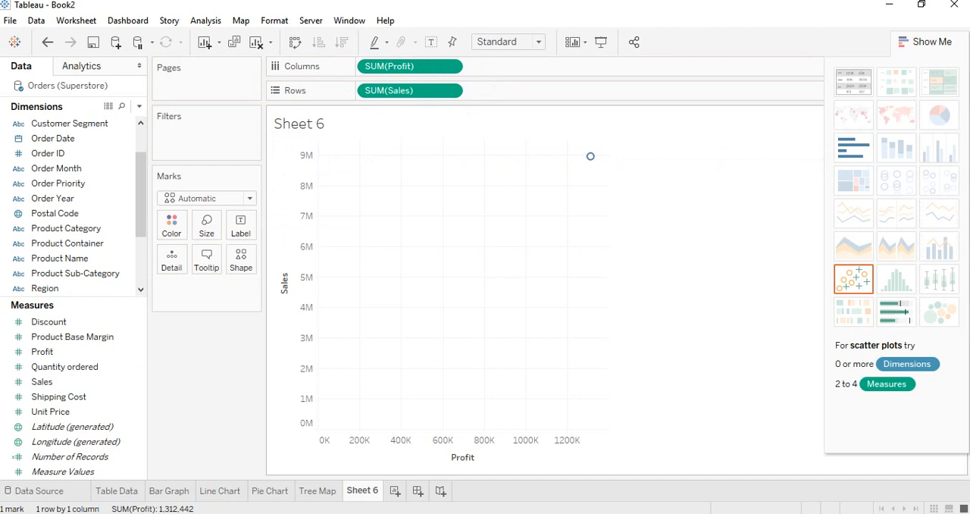
# Split the scatter plot marks by Product Category as color and Region as shape
pyautogui.moveTo(591, 156)
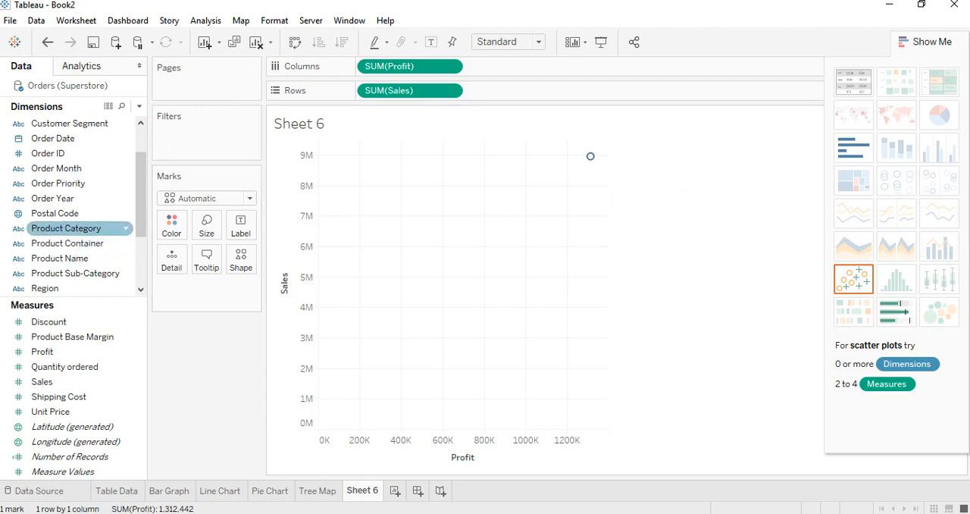
pyautogui.moveTo(76, 228); pyautogui.dragTo(172, 224)
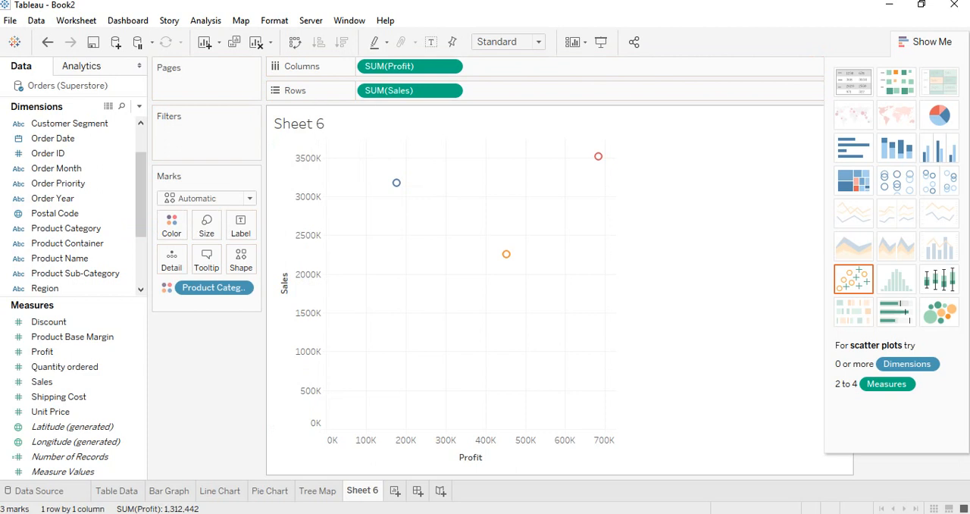
pyautogui.moveTo(396, 182)
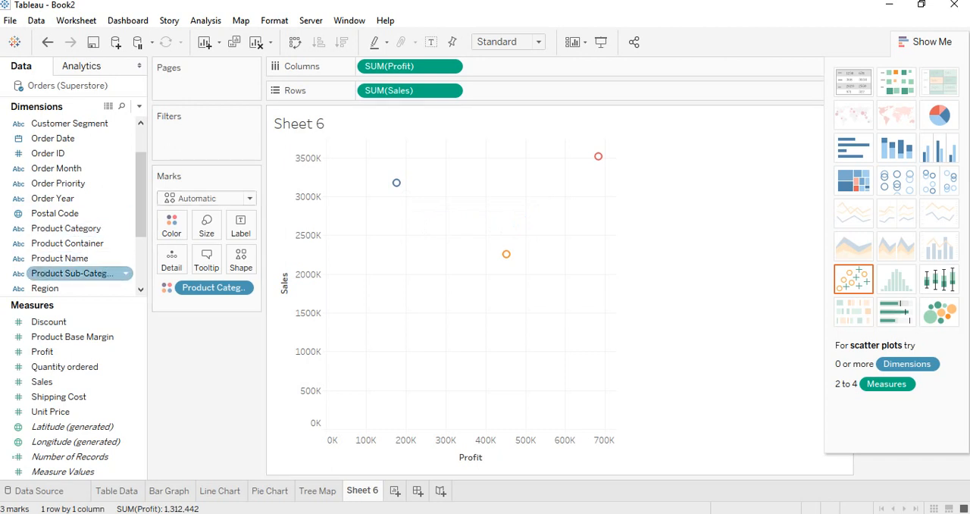
pyautogui.click(69, 288)
pyautogui.moveTo(69, 288); pyautogui.dragTo(241, 261)
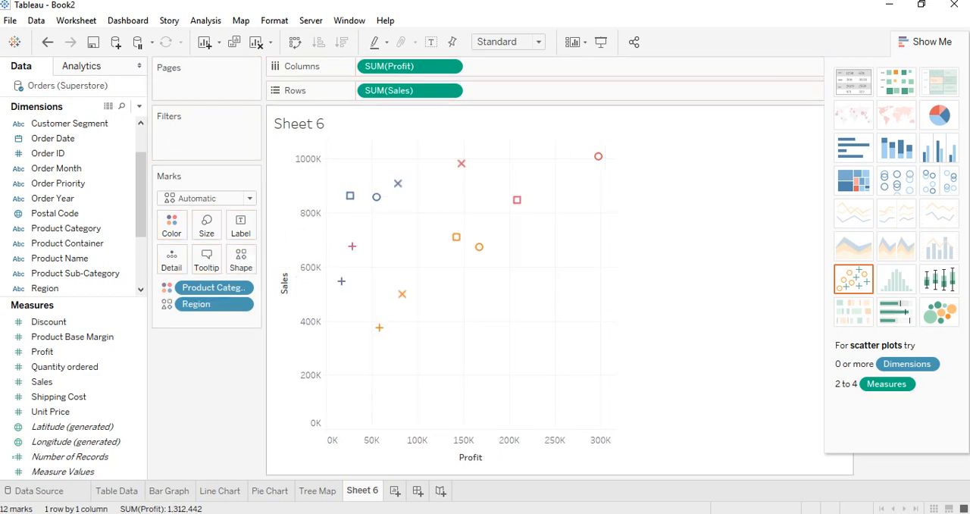
# Add linear trend lines to the Profit and Sales scatter plot
pyautogui.moveTo(341, 281)
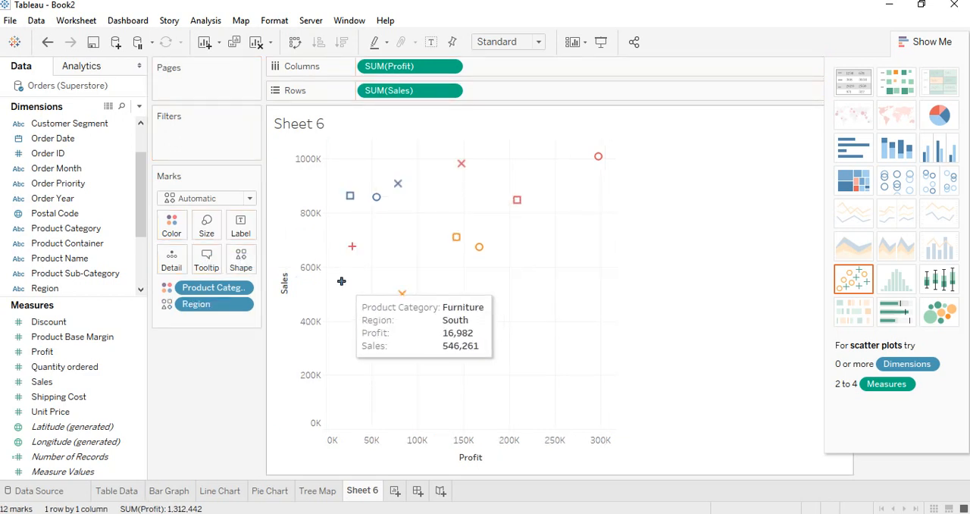
pyautogui.moveTo(352, 246)
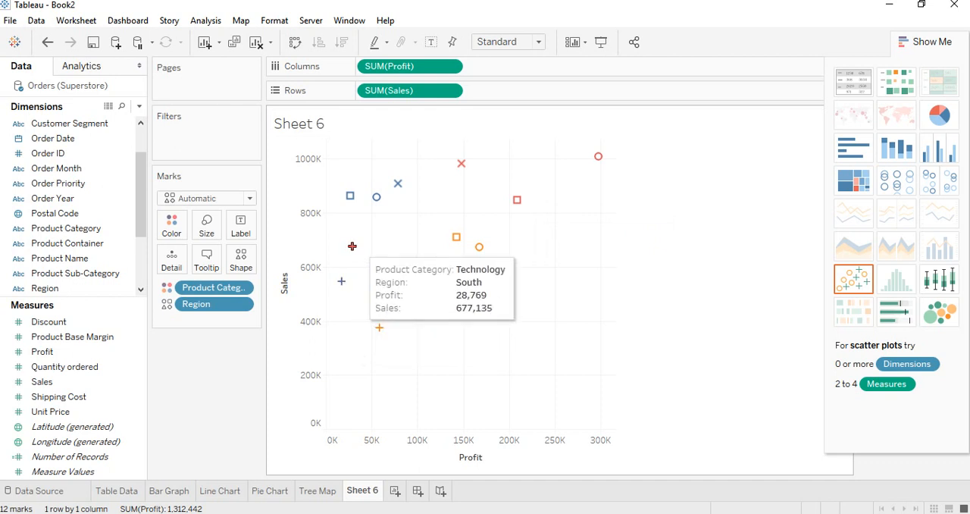
pyautogui.moveTo(379, 327)
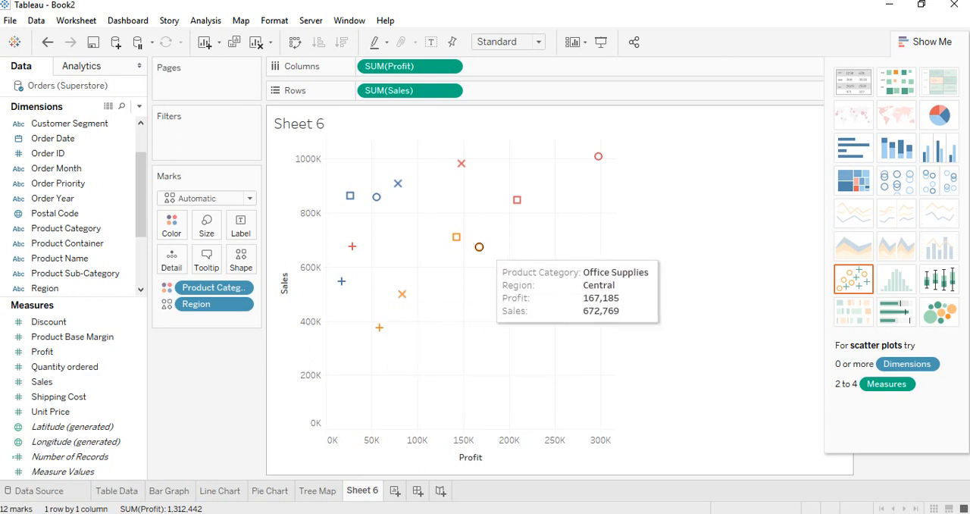
pyautogui.moveTo(456, 237)
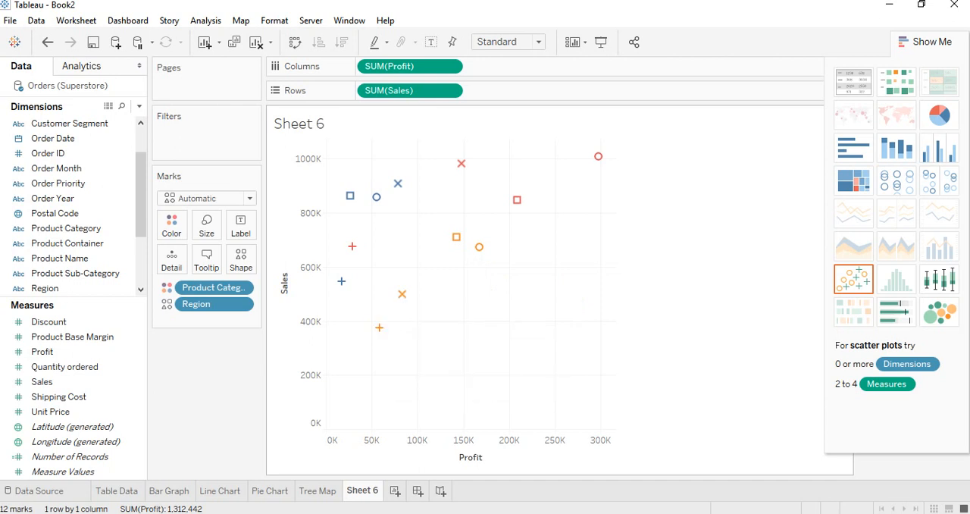
pyautogui.moveTo(517, 199)
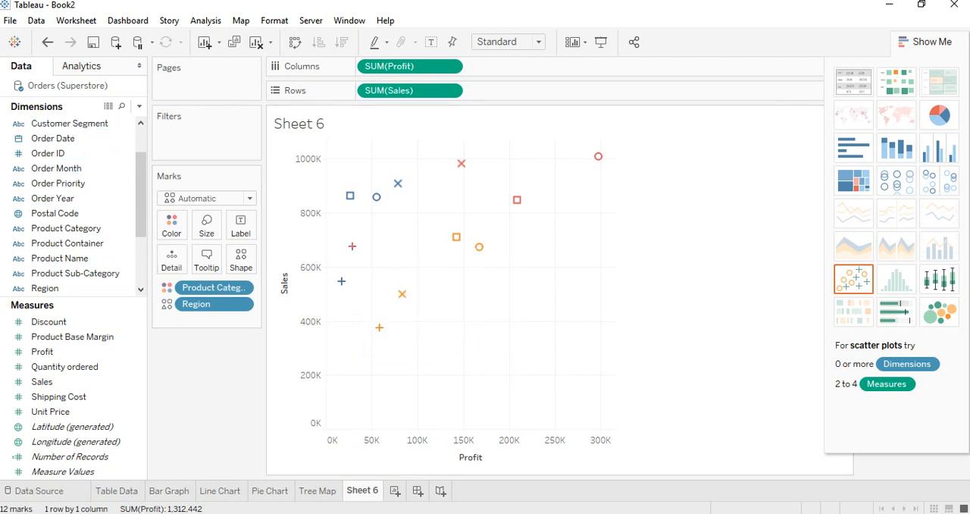
pyautogui.click(81, 66)
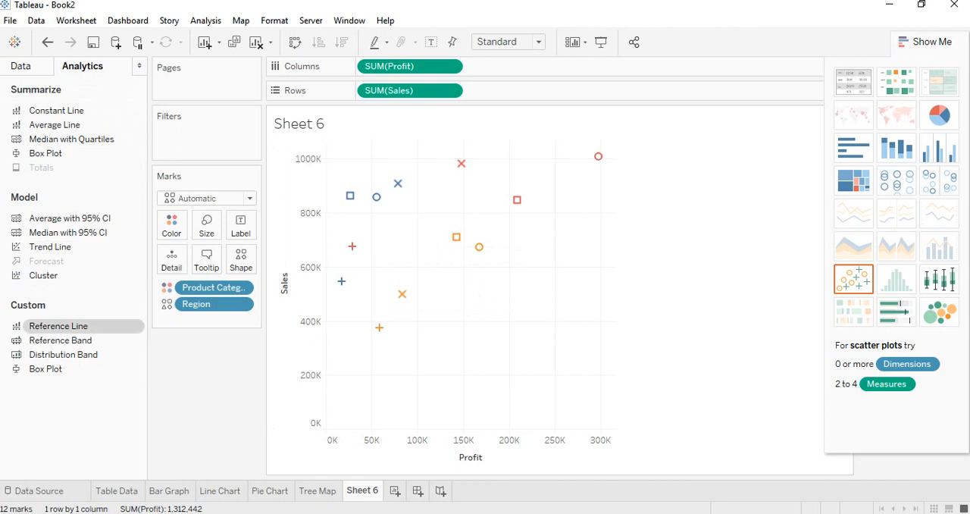
pyautogui.moveTo(50, 247); pyautogui.dragTo(407, 167)
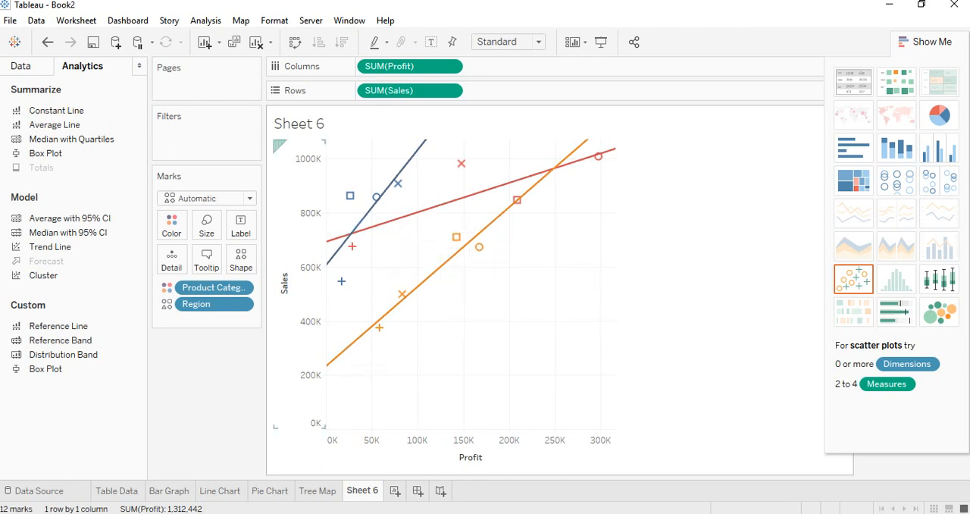
# Rename the scatter plot sheet as Scatter Plot, and check the course outline in Word for the next chart
pyautogui.rightClick(360, 491)
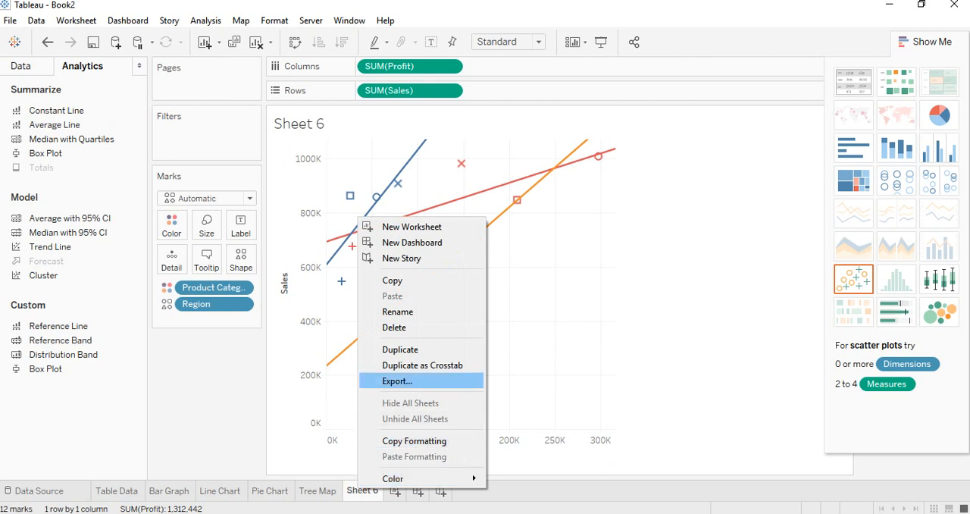
pyautogui.press('Return')
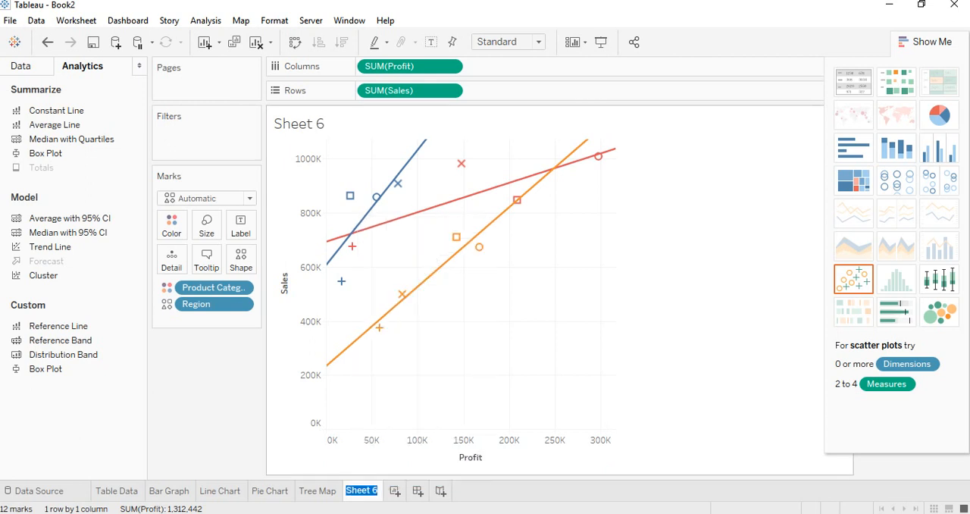
pyautogui.write('Scatter Plot')
pyautogui.press('Return')
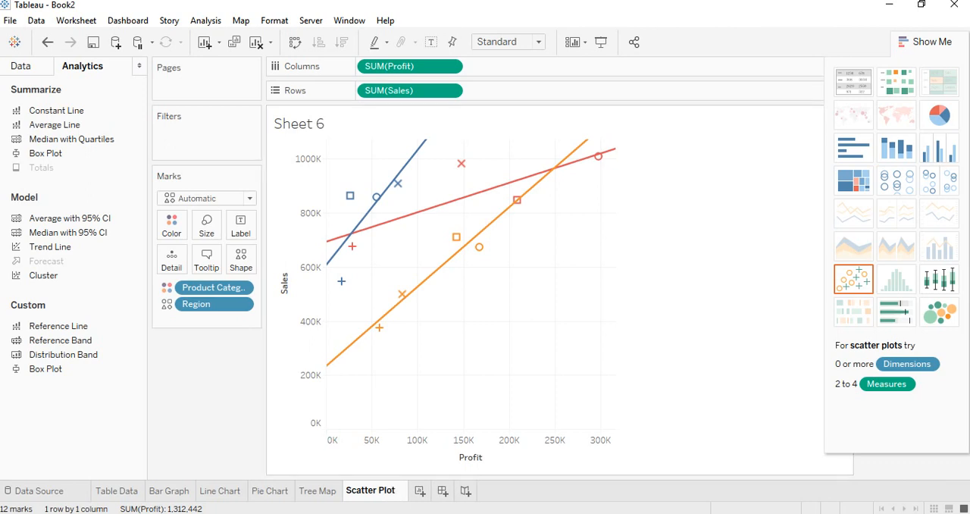
pyautogui.hotkey('alt', 'Tab')
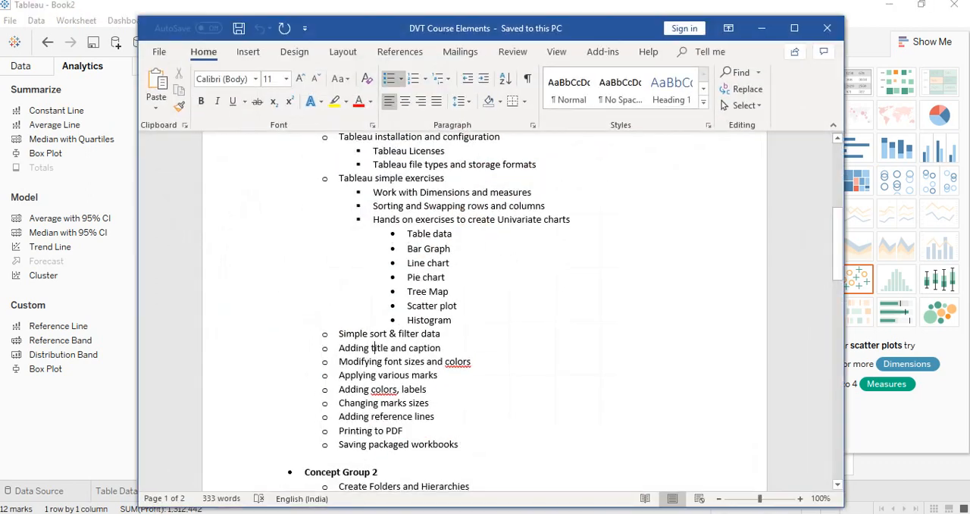
pyautogui.hotkey('alt', 'Tab')
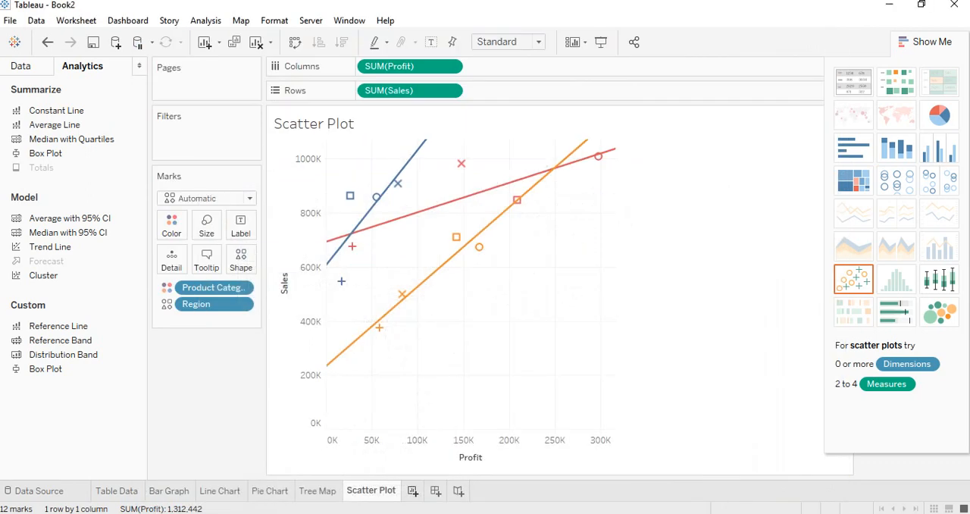
# Create a histogram of Sales on a new worksheet
pyautogui.click(413, 491)
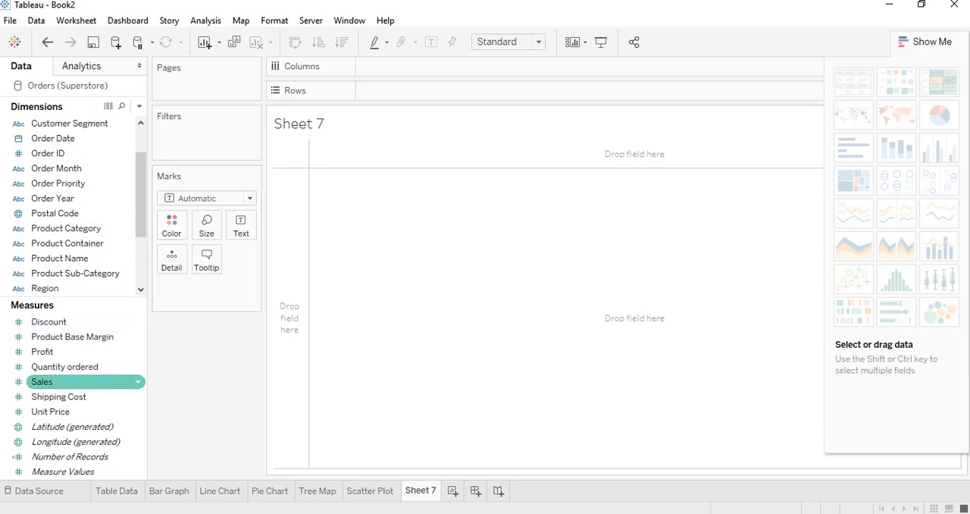
pyautogui.moveTo(45, 381); pyautogui.dragTo(425, 66)
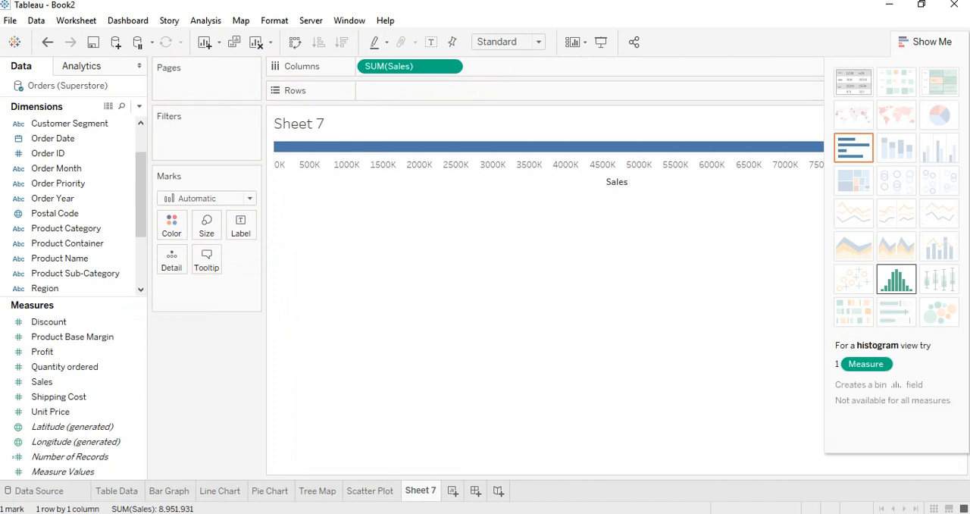
pyautogui.click(896, 279)
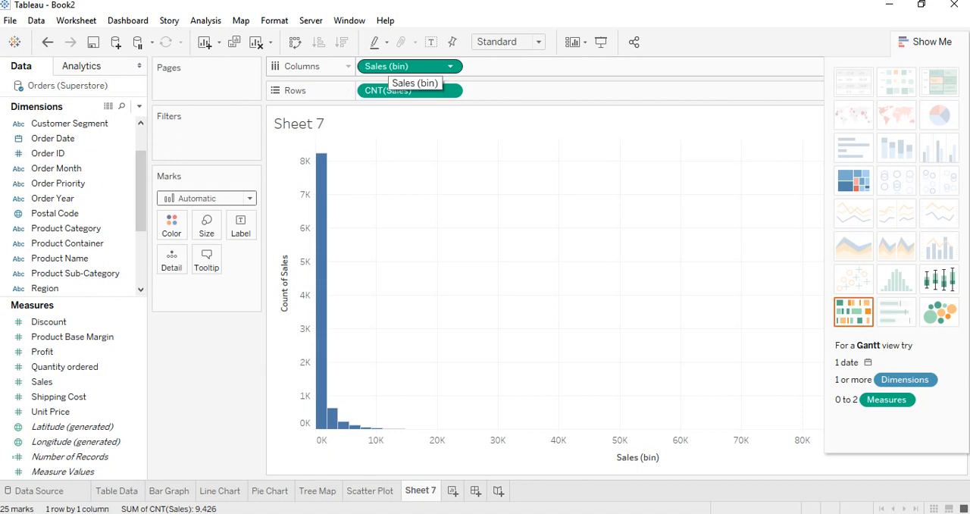
# Replace the Sales histogram with a histogram of Profit, colored by Product Category
pyautogui.moveTo(409, 66); pyautogui.dragTo(413, 7)
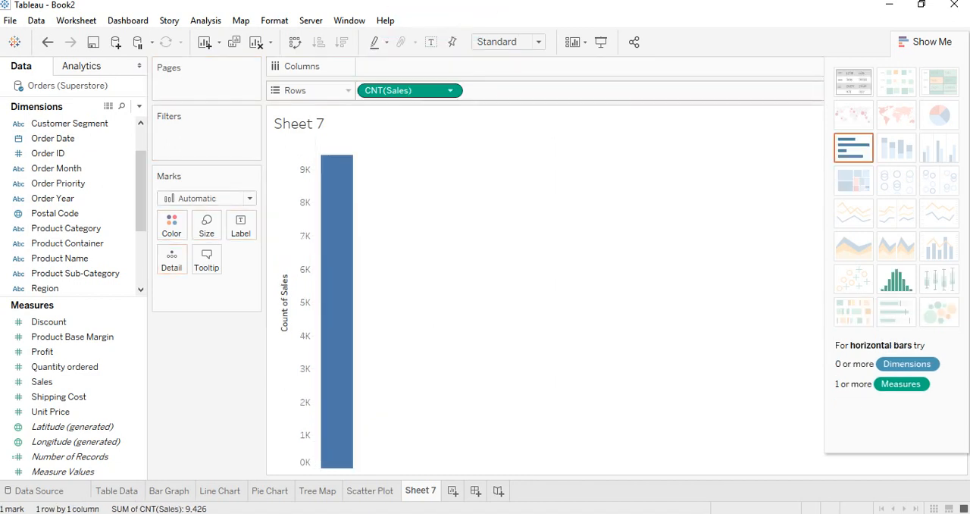
pyautogui.moveTo(409, 90); pyautogui.dragTo(449, 18)
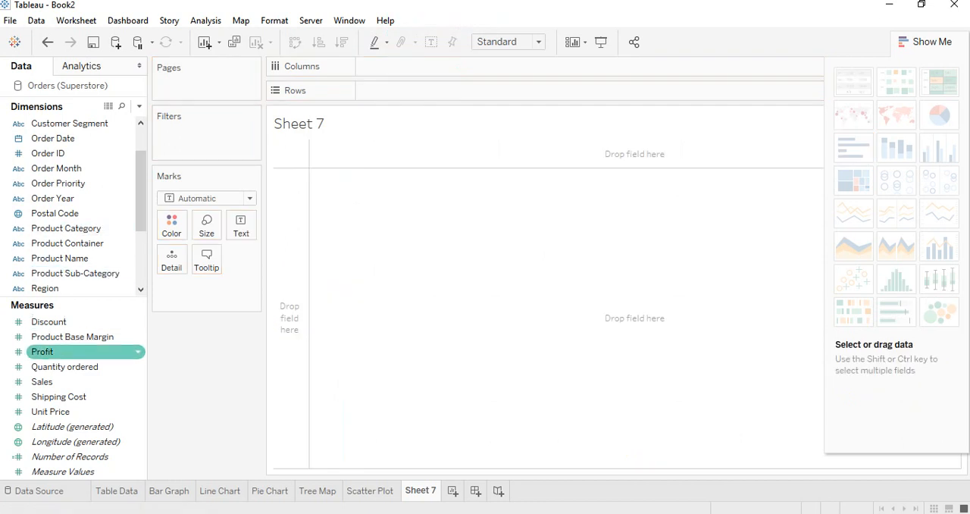
pyautogui.moveTo(42, 352)
pyautogui.mouseDown()
pyautogui.moveTo(189, 261)
pyautogui.moveTo(391, 67)
pyautogui.moveTo(410, 66)
pyautogui.mouseUp()
pyautogui.click(854, 311)
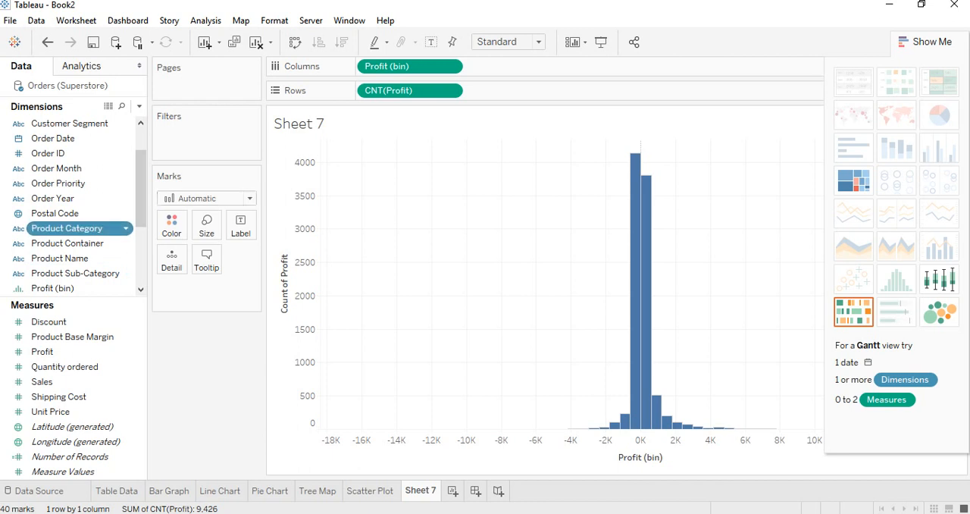
pyautogui.moveTo(69, 228); pyautogui.dragTo(172, 226)
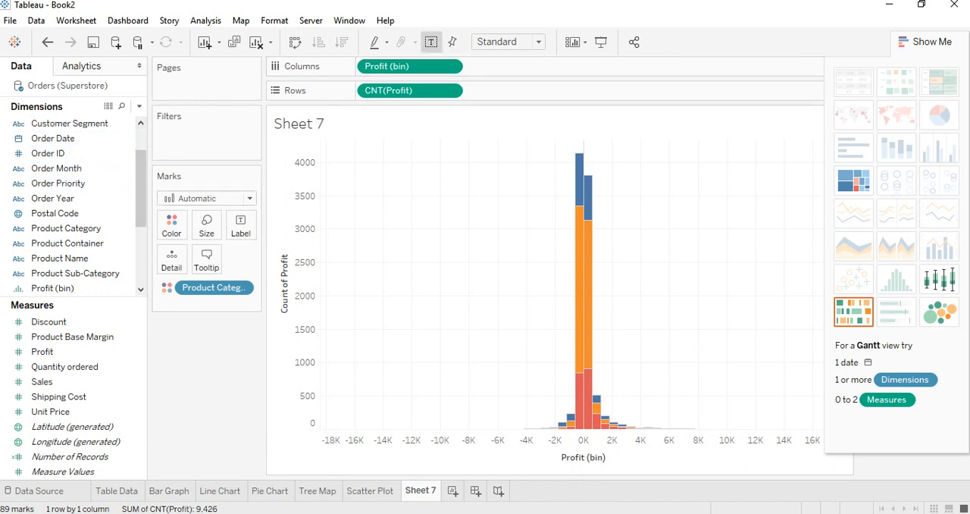
# Try mark labels and Product Category labels on the histogram bars, and restore Product Category as color only
pyautogui.click(431, 41)
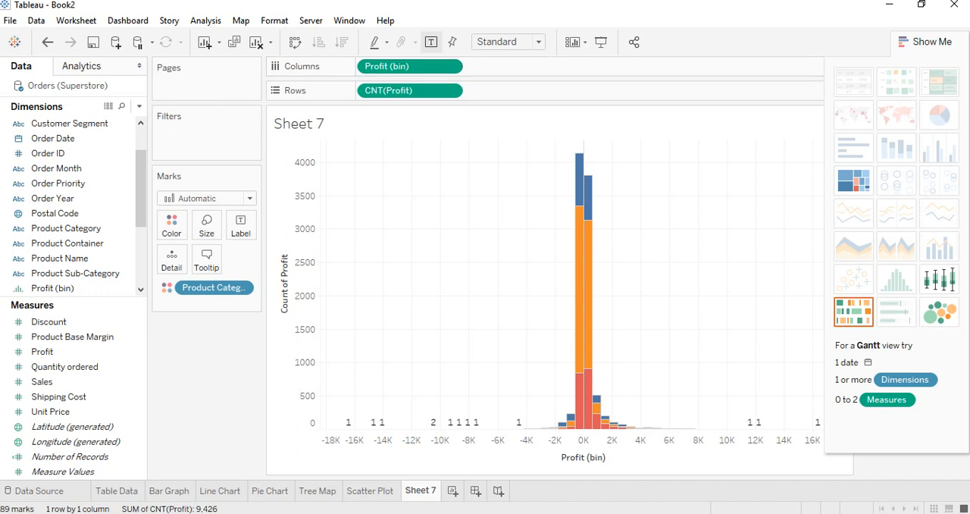
pyautogui.click(432, 42)
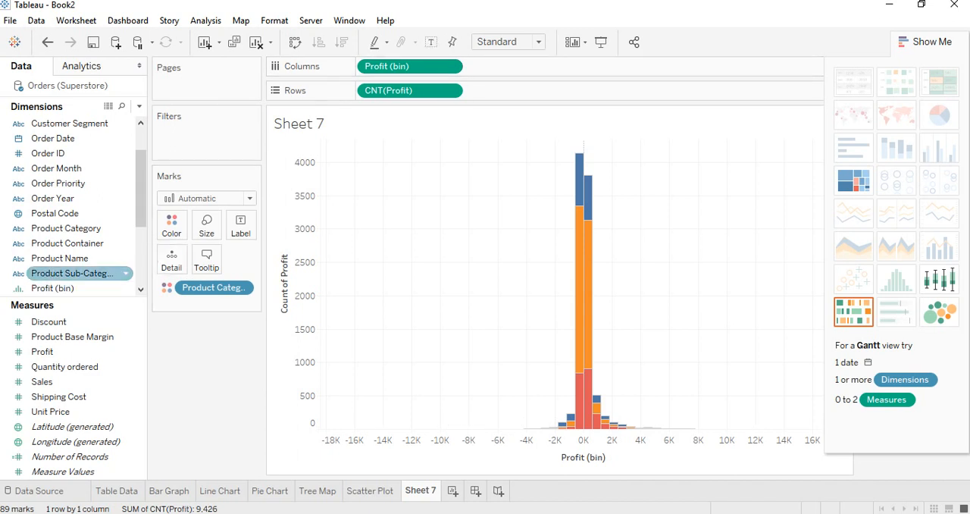
pyautogui.moveTo(66, 228); pyautogui.dragTo(241, 226)
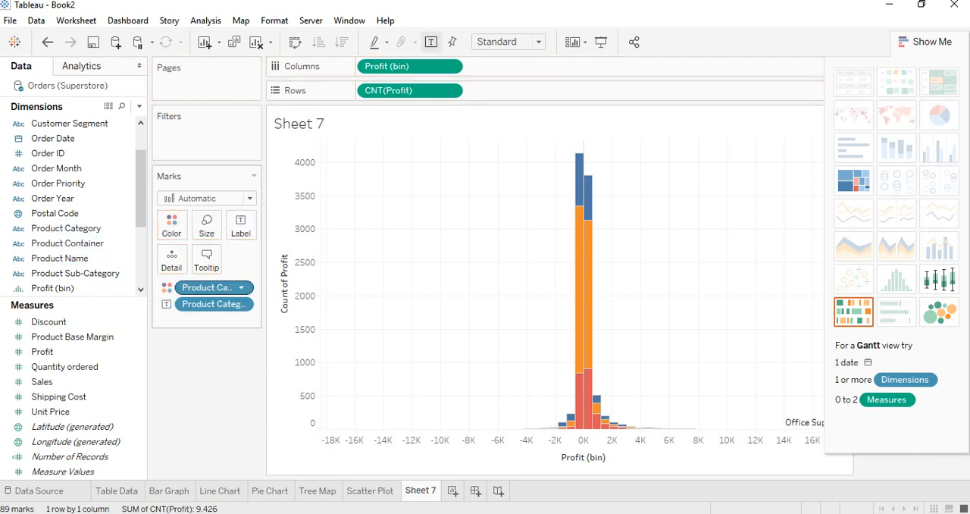
pyautogui.moveTo(209, 287); pyautogui.dragTo(205, 359)
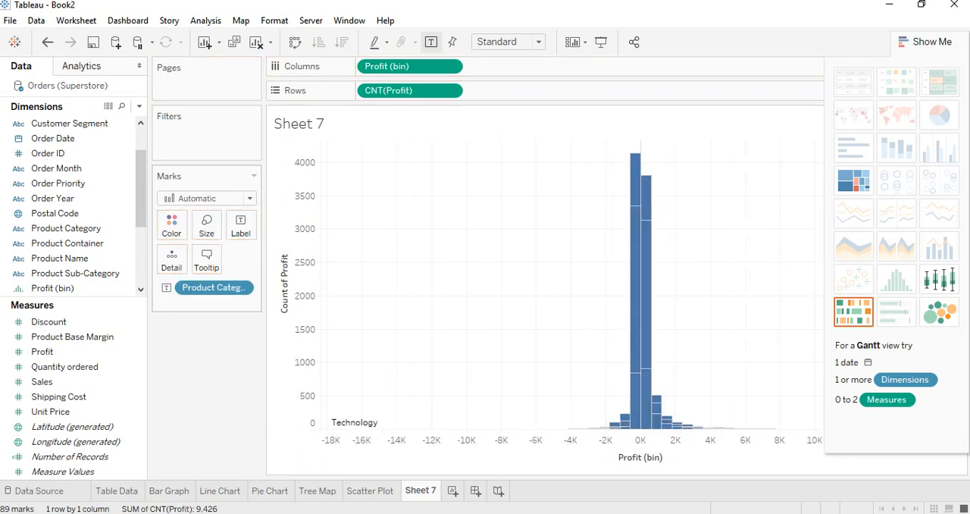
pyautogui.moveTo(208, 288); pyautogui.dragTo(172, 226)
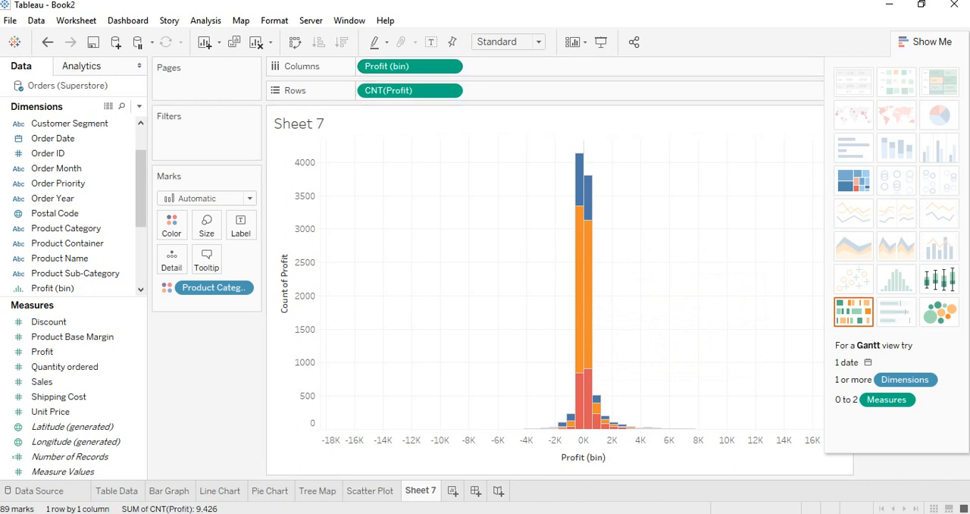
# Hide the chart suggestions covering the Product Category legend, and rename the sheet as Histogram
pyautogui.click(926, 42)
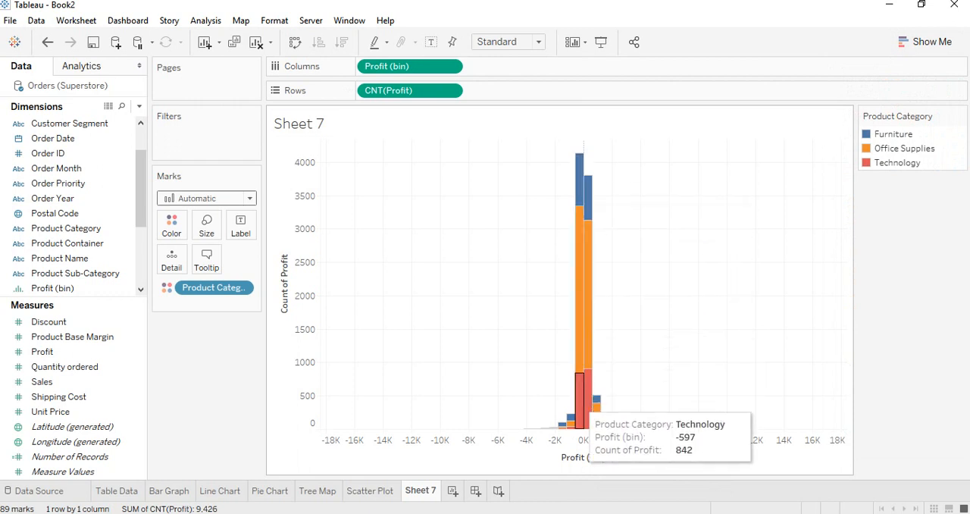
pyautogui.moveTo(580, 180)
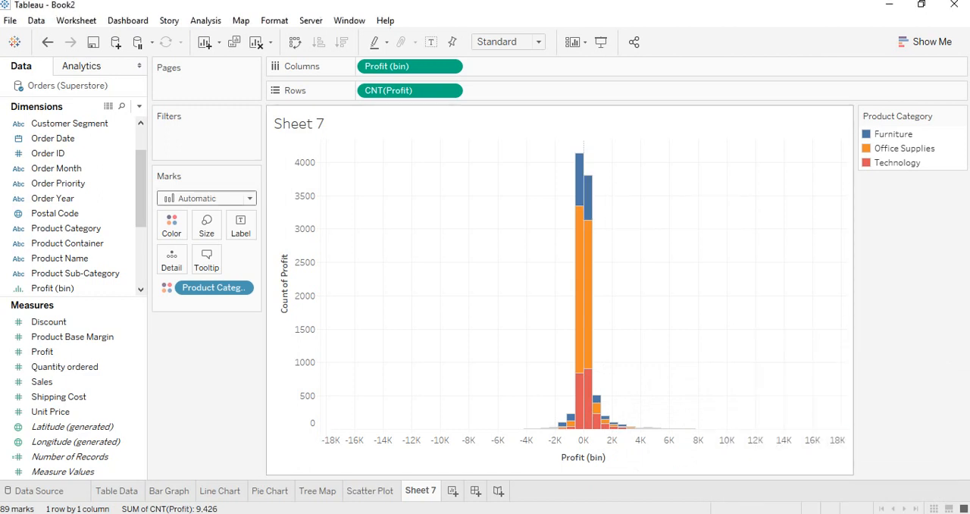
pyautogui.rightClick(430, 490)
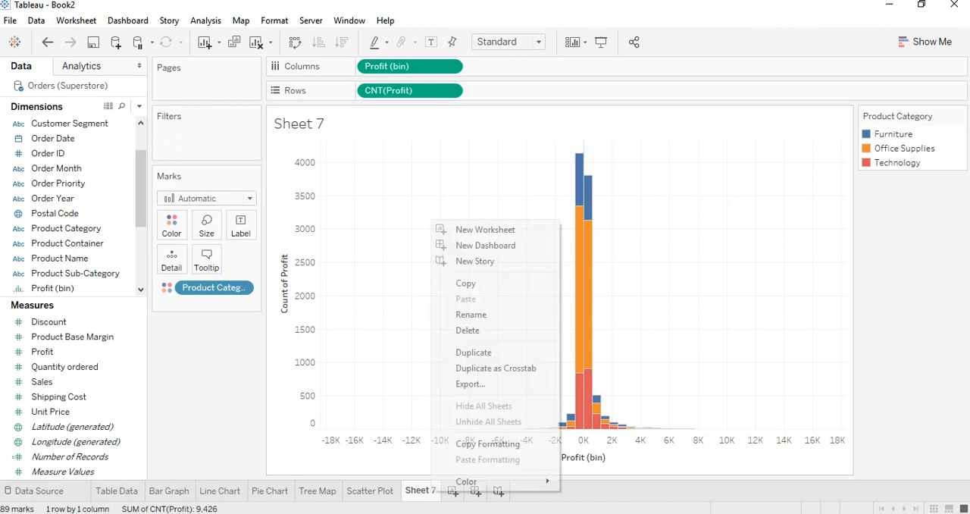
pyautogui.click(470, 314)
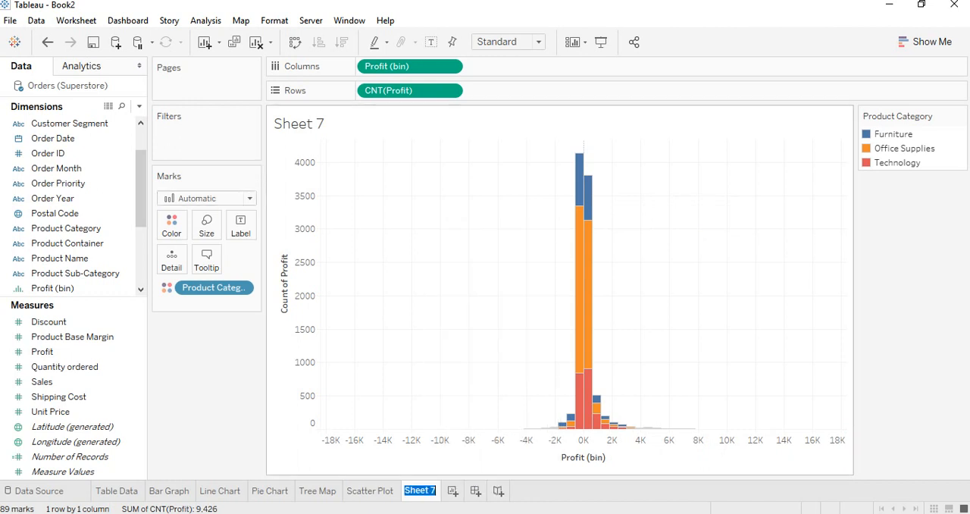
pyautogui.write('Hisogra')
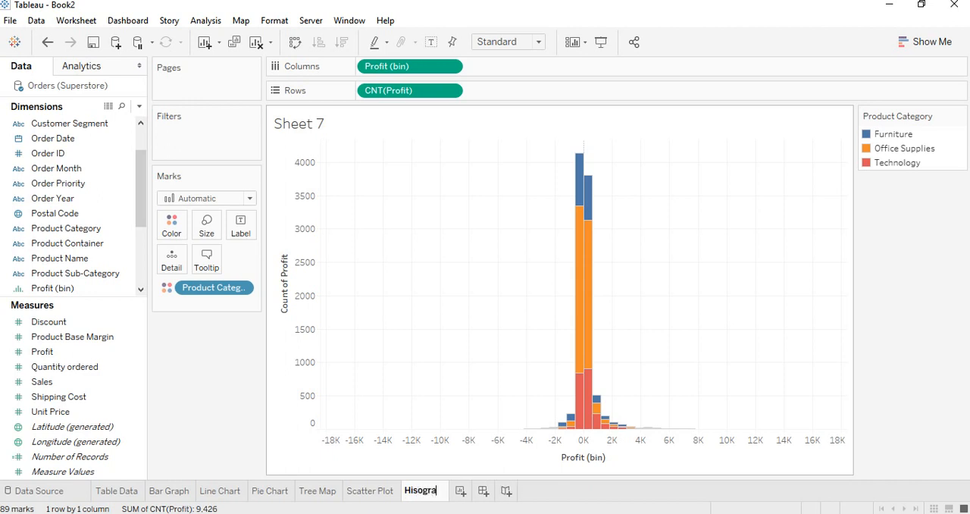
pyautogui.press('BackSpace')
pyautogui.press('BackSpace')
pyautogui.press('BackSpace')
pyautogui.press('BackSpace')
pyautogui.write('togram')
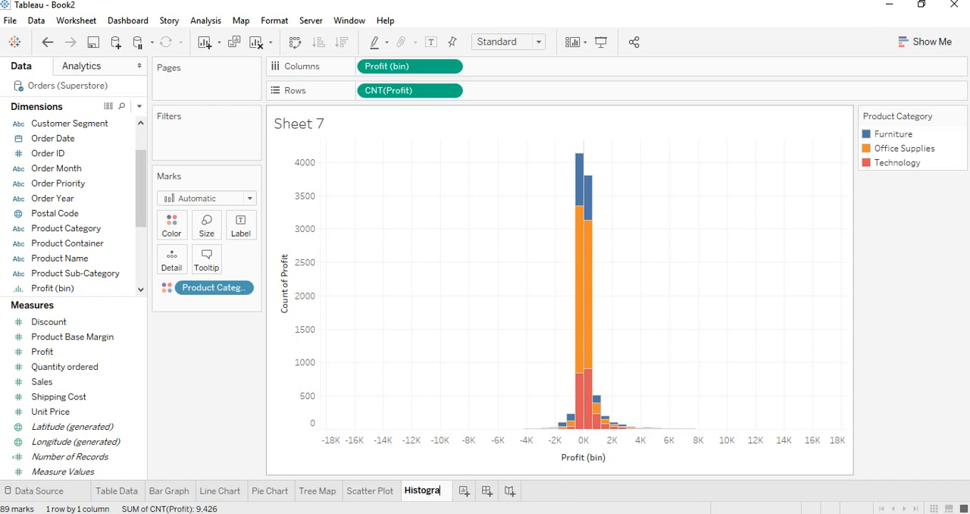
pyautogui.press('Return')
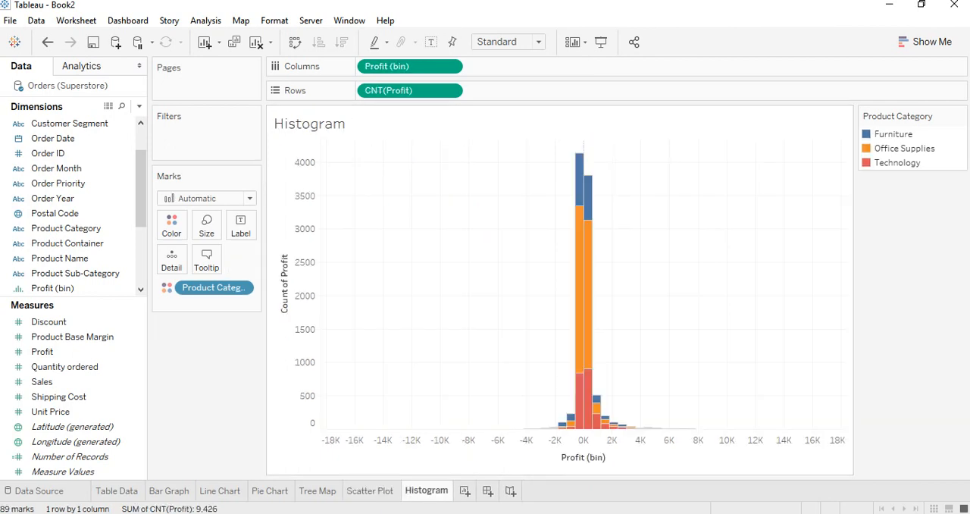
# Check the course outline in Word, and build a labelled bar chart of Sales by Order Year on a new Tableau worksheet
pyautogui.hotkey('alt', 'Tab')
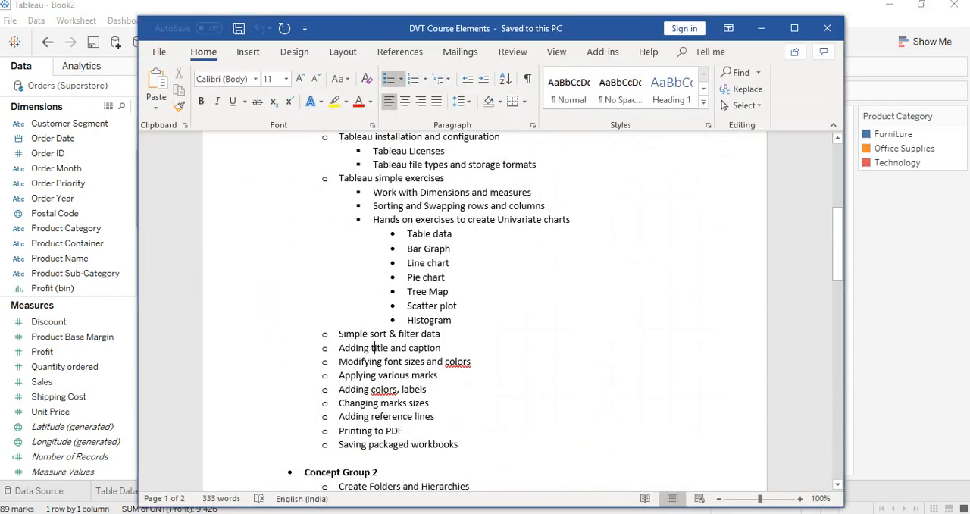
pyautogui.hotkey('alt', 'Tab')
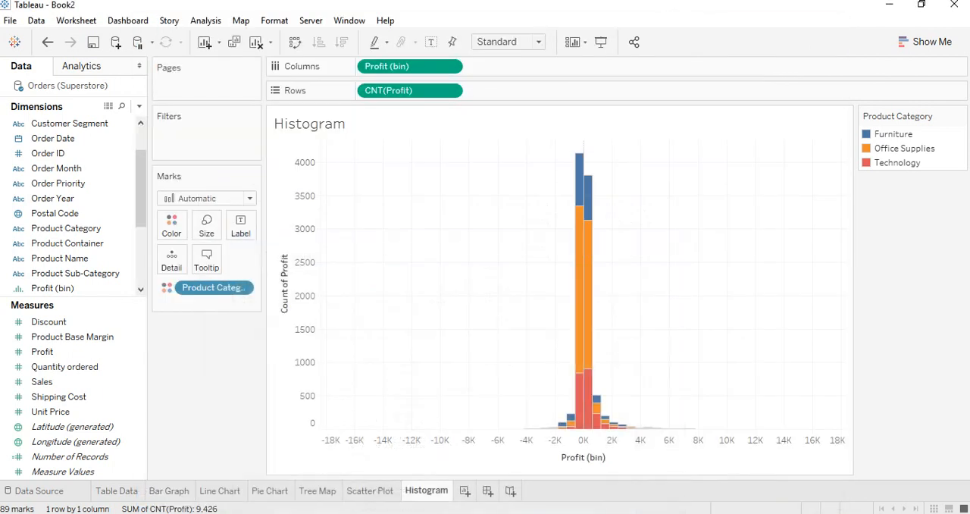
pyautogui.click(466, 490)
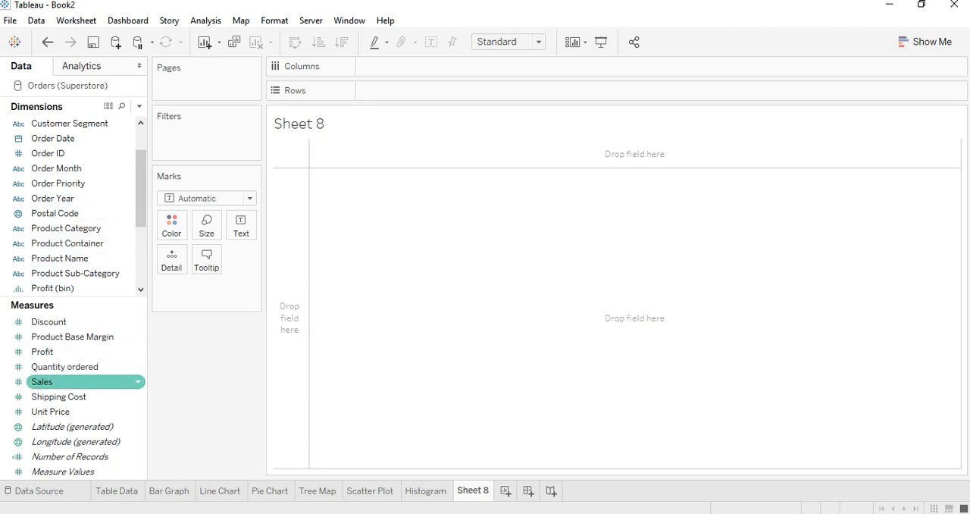
pyautogui.moveTo(46, 381); pyautogui.dragTo(461, 93)
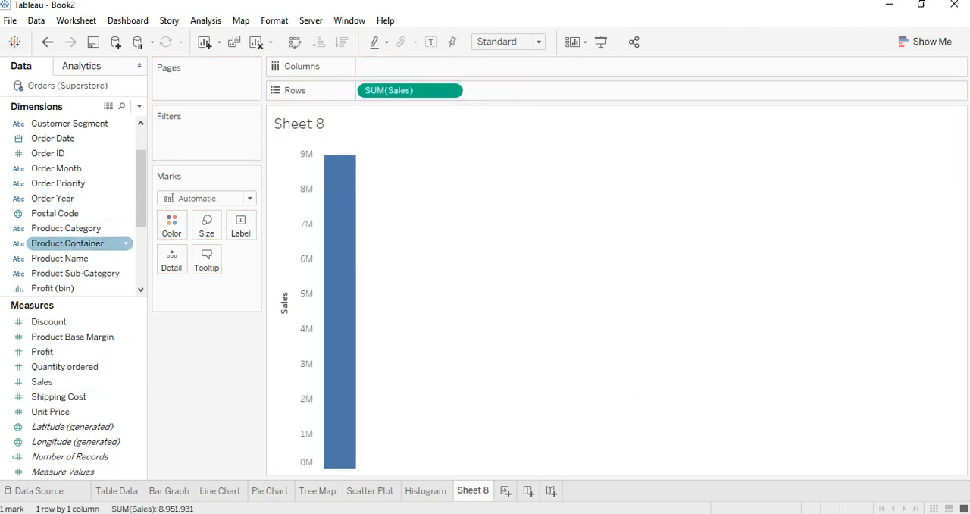
pyautogui.moveTo(53, 198); pyautogui.dragTo(364, 67)
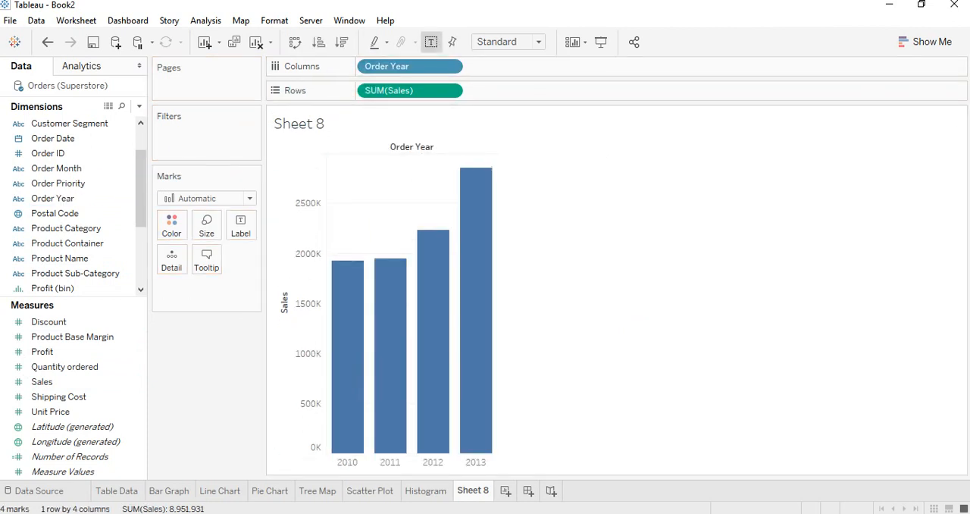
pyautogui.click(430, 42)
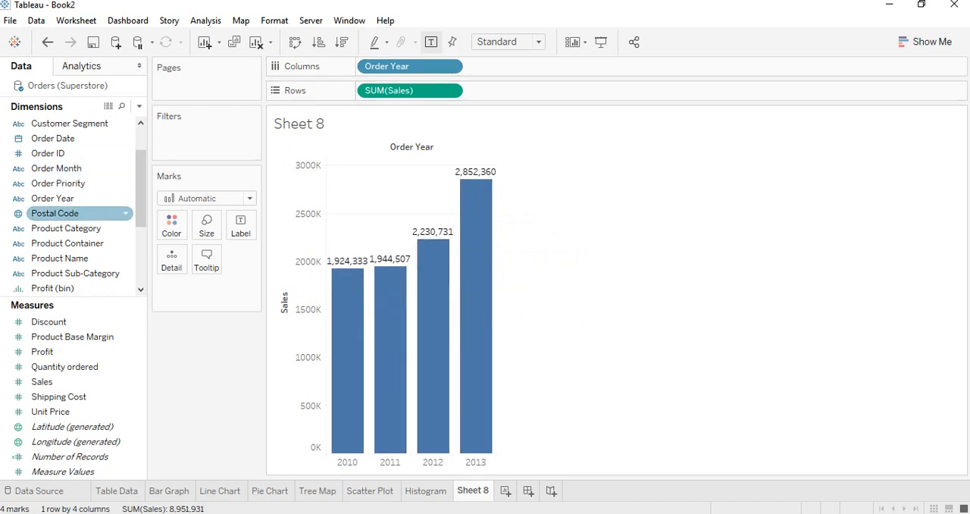
# Add an Order Year filter with all years included, and show its filter control beside the chart
pyautogui.moveTo(53, 198); pyautogui.dragTo(188, 139)
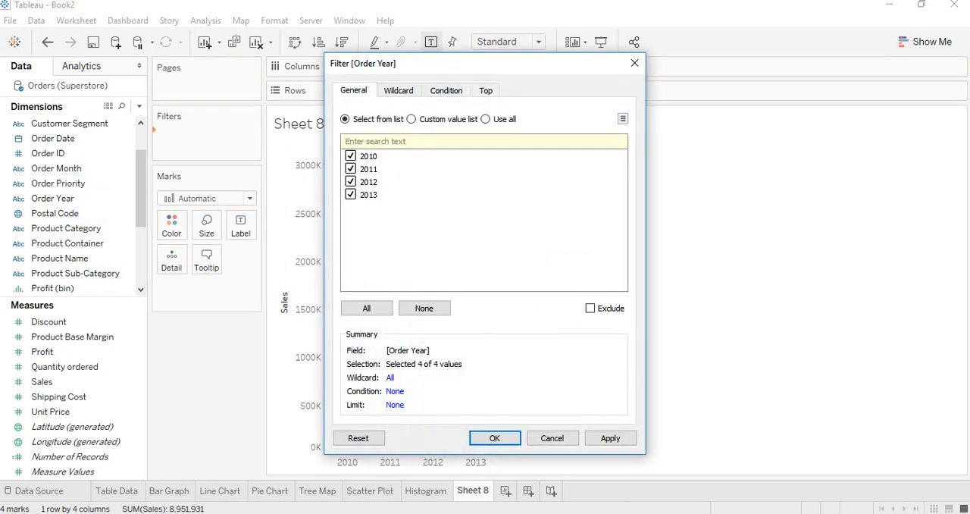
pyautogui.click(611, 438)
pyautogui.press('Return')
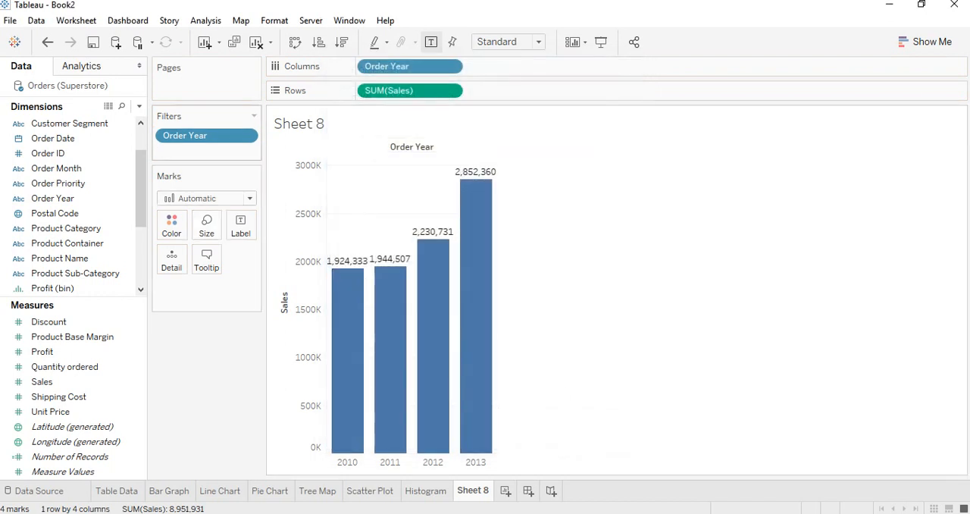
pyautogui.rightClick(199, 136)
pyautogui.click(230, 163)
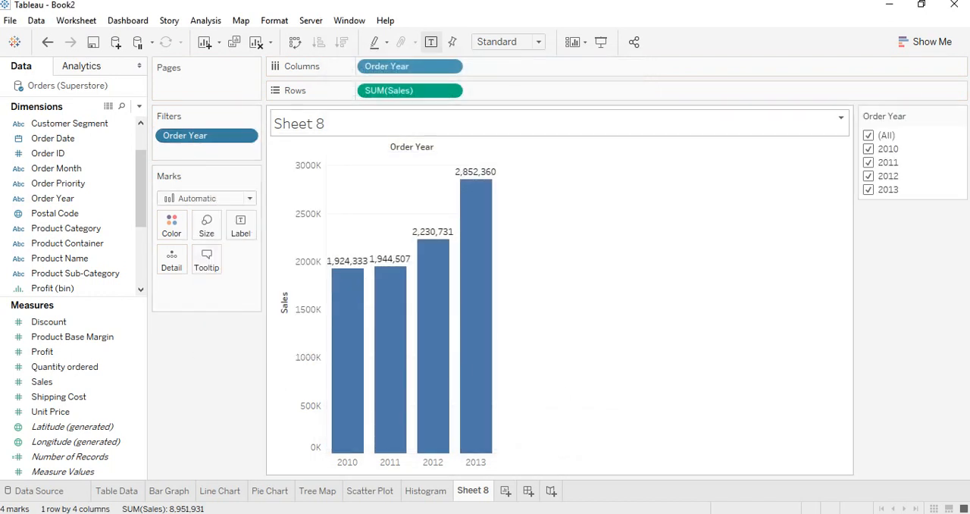
# Filter out the years 2010, 2011 and 2012 so only 2013 is charted, and undo these exclusions
pyautogui.click(868, 150)
pyautogui.click(869, 163)
pyautogui.click(869, 177)
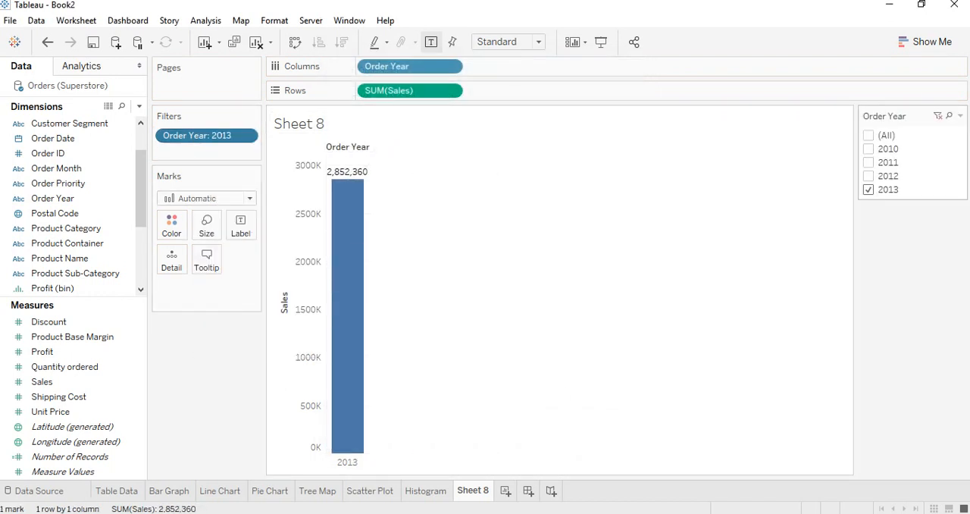
pyautogui.hotkey('ctrl', 'z')
pyautogui.hotkey('ctrl', 'z')
pyautogui.hotkey('ctrl', 'z')
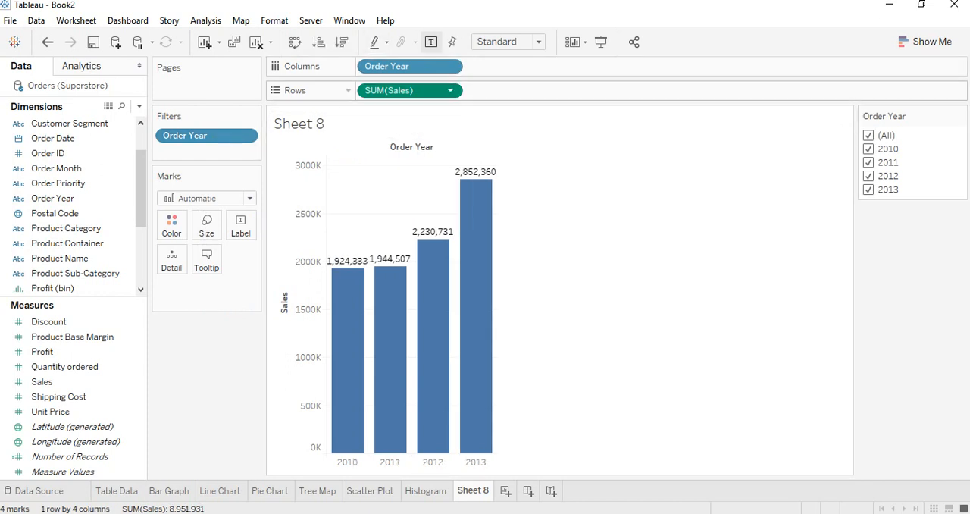
# Sort the Order Year bars by Sales in ascending order and switch them to descending order
pyautogui.click(319, 42)
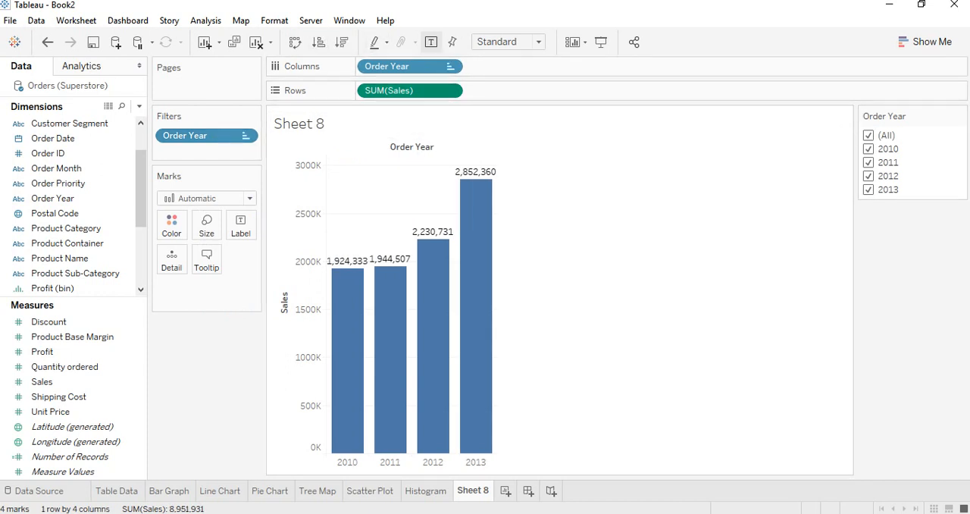
pyautogui.click(342, 43)
pyautogui.click(319, 42)
pyautogui.click(342, 42)
pyautogui.click(450, 90)
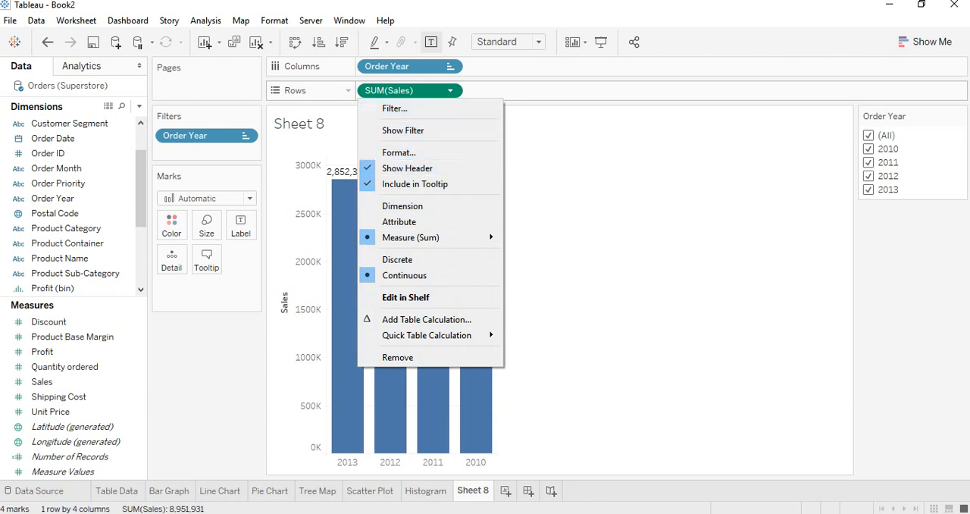
pyautogui.click(492, 68)
pyautogui.click(451, 90)
pyautogui.press('Escape')
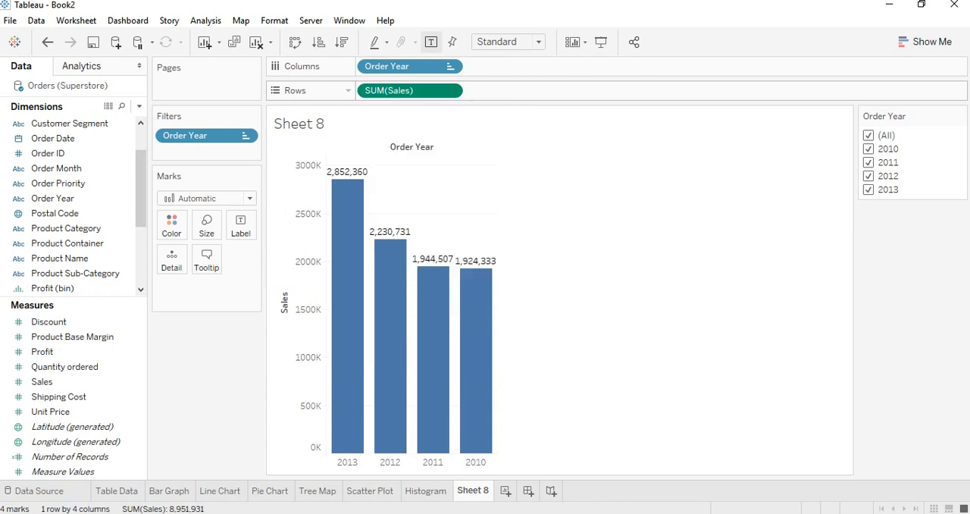
# Toggle the Order Year sort between ascending and descending Sales again, ending on descending
pyautogui.click(318, 42)
pyautogui.click(342, 42)
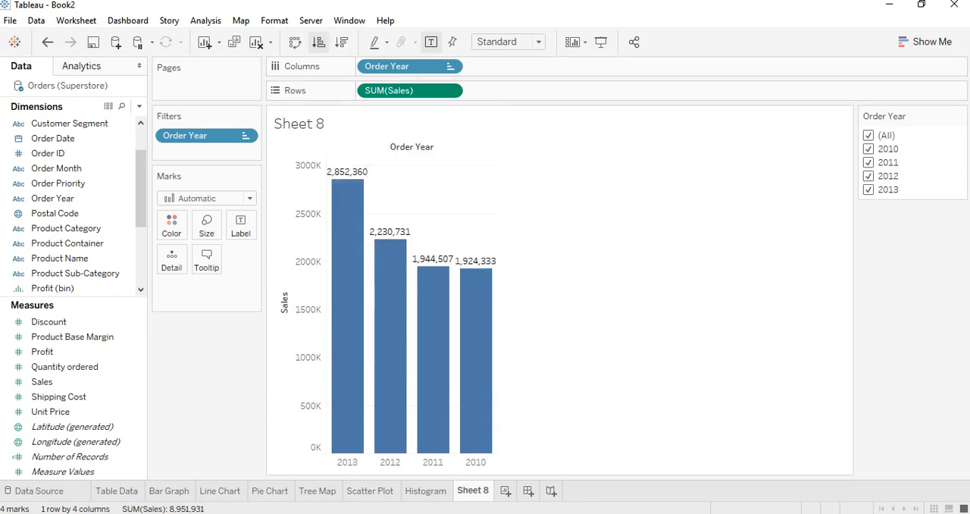
pyautogui.click(319, 42)
pyautogui.click(341, 42)
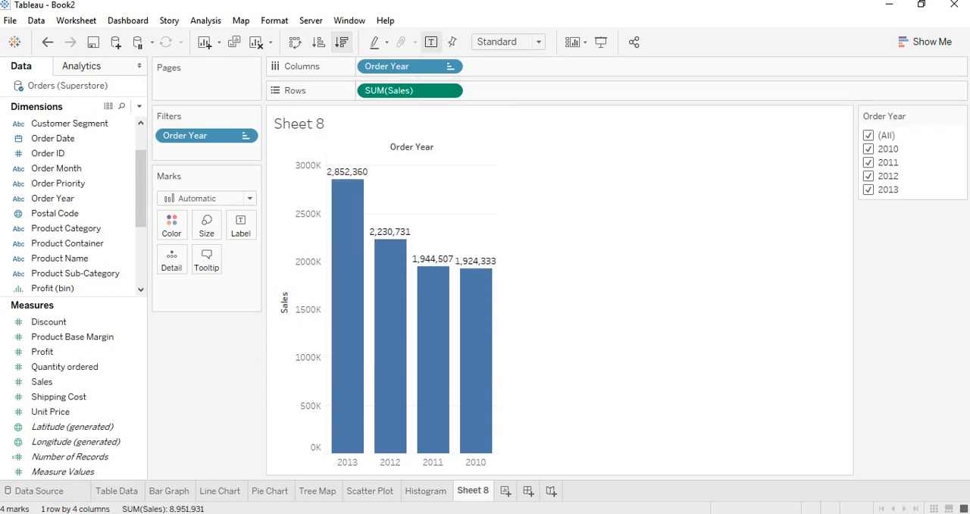
# Sort the Order Year bars by Sales in ascending order, and check the Word course outline for the following topic
pyautogui.click(318, 42)
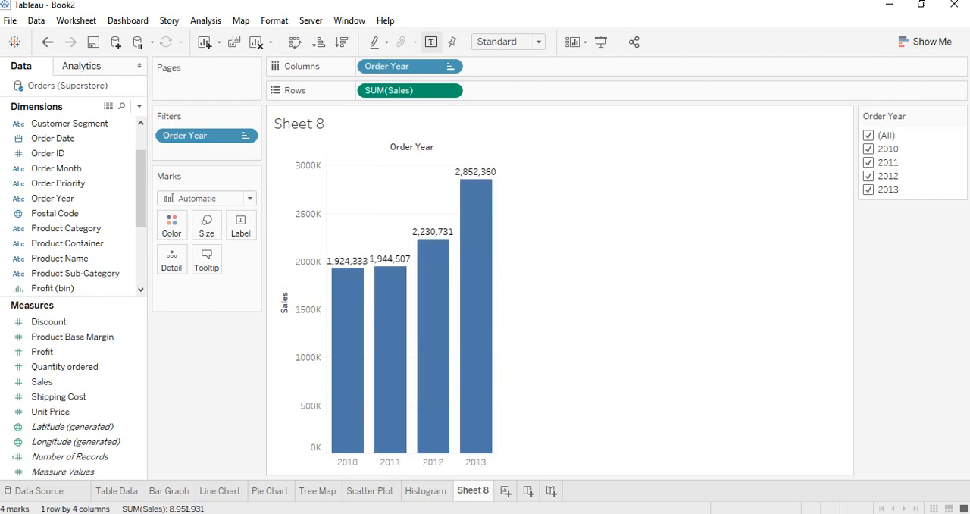
pyautogui.moveTo(399, 513)
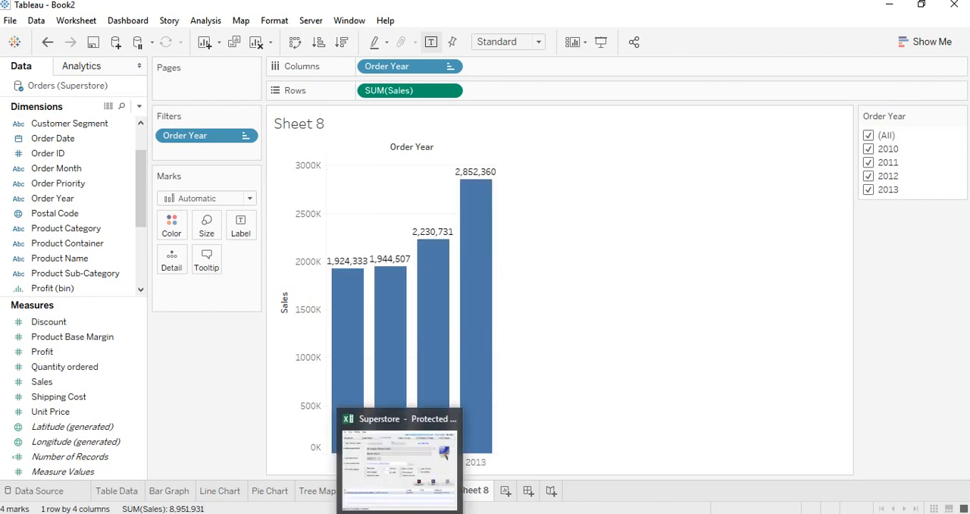
pyautogui.click(413, 513)
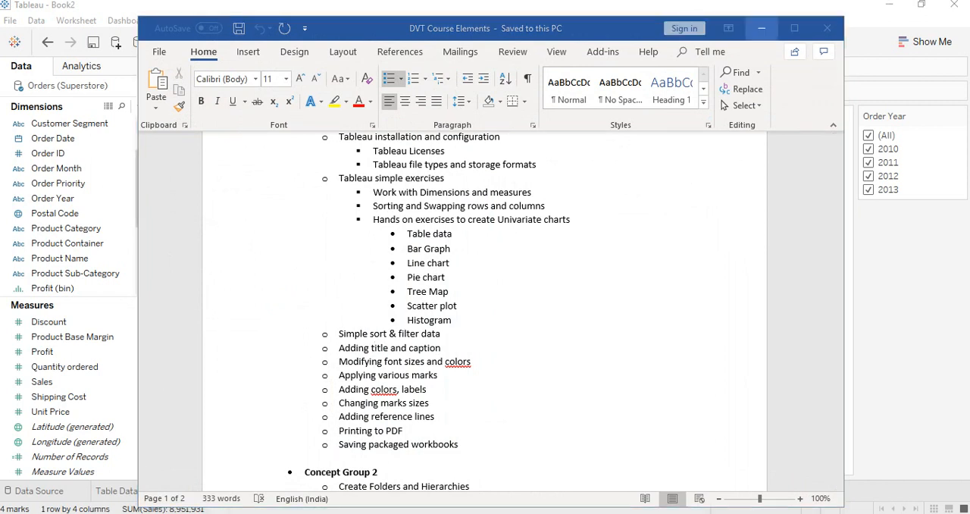
pyautogui.click(761, 28)
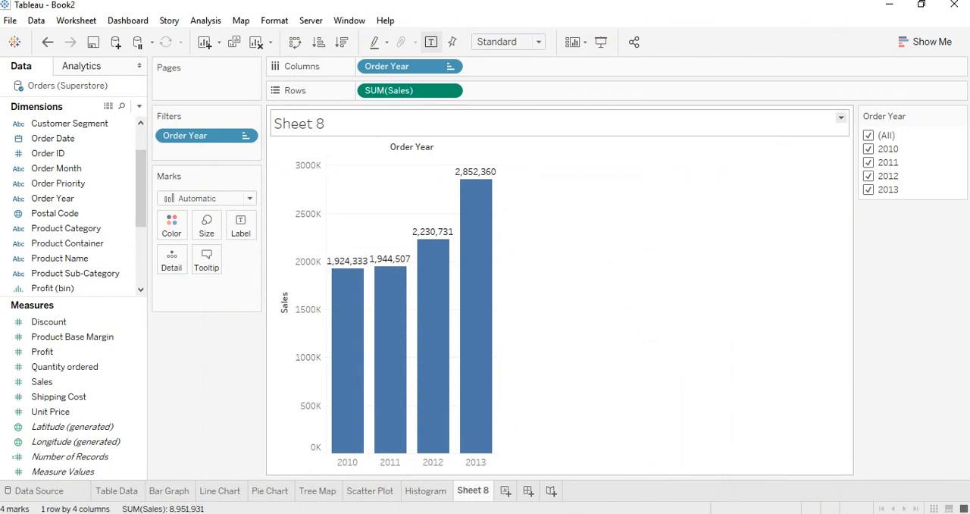
# Replace the sheet name placeholder in the chart title with "Simple Bar Graph"
pyautogui.click(841, 117)
pyautogui.click(885, 128)
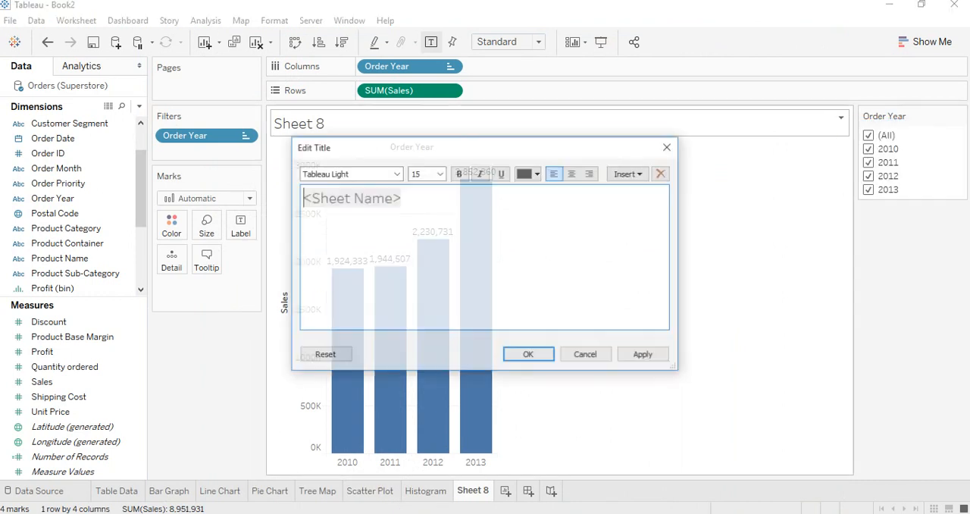
pyautogui.hotkey('ctrl', 'a')
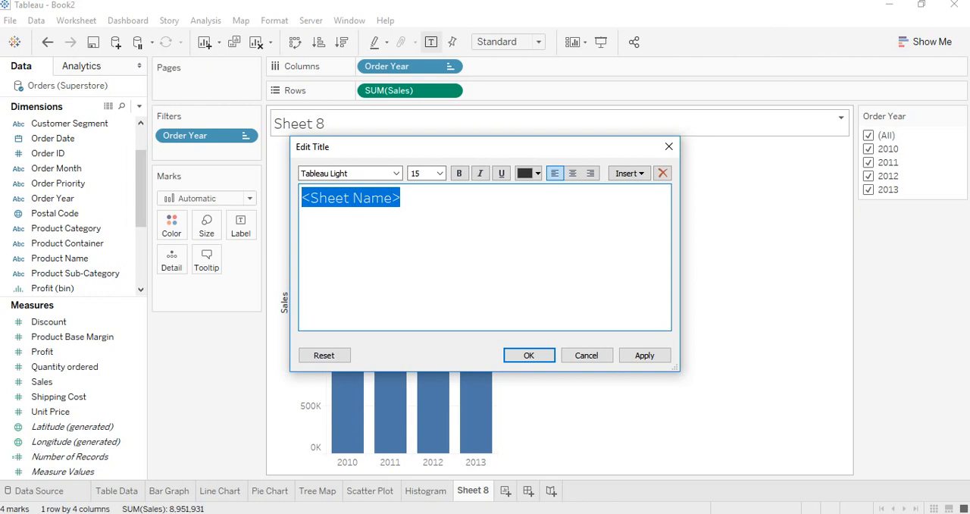
pyautogui.write('Simple')
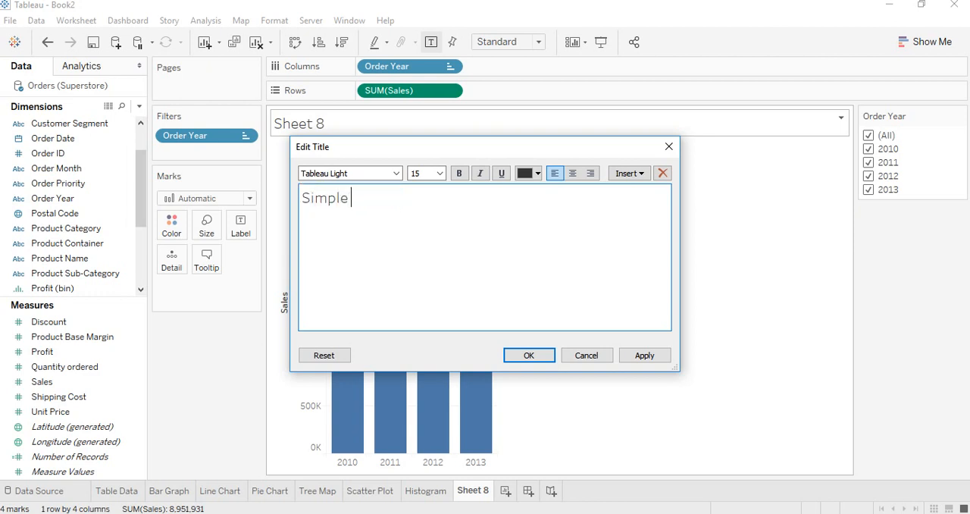
pyautogui.write(' Bar Graph')
pyautogui.click(529, 355)
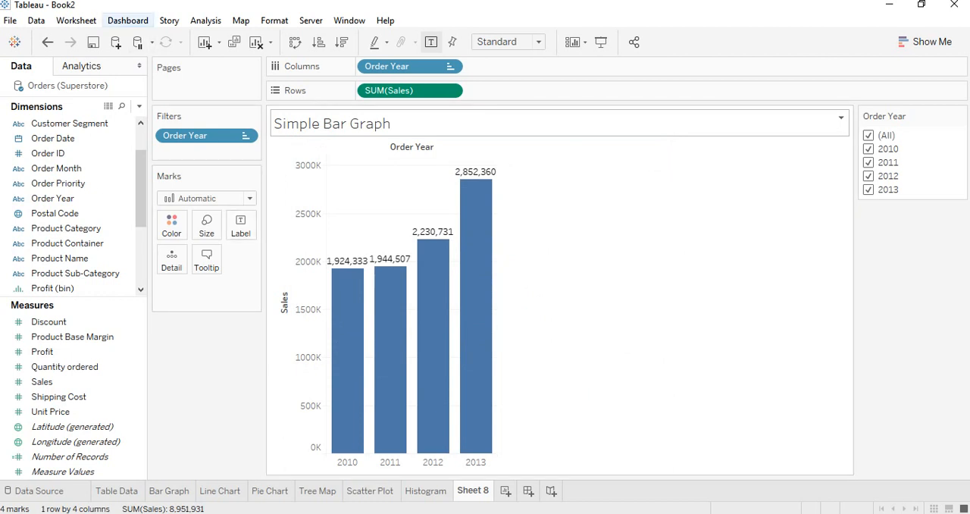
# Show the caption for the Simple Bar Graph worksheet
pyautogui.click(128, 20)
pyautogui.moveTo(75, 20)
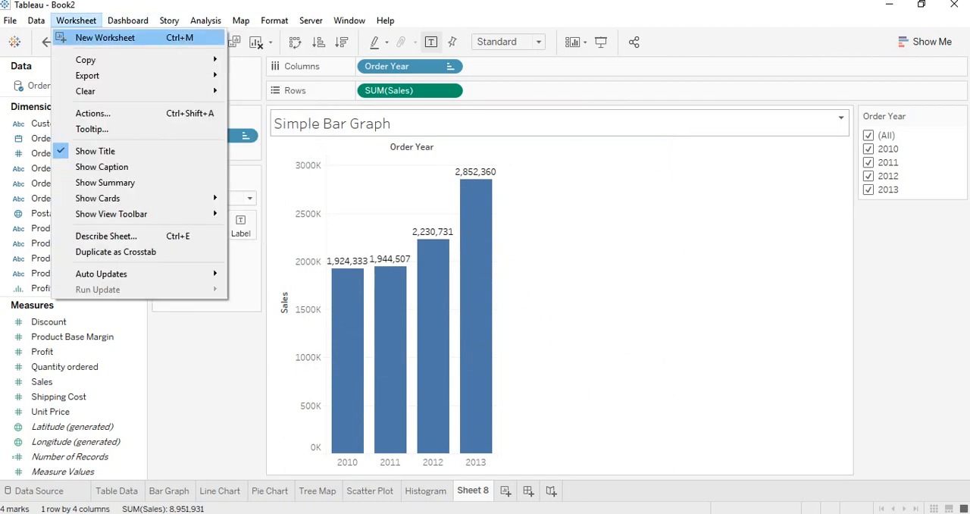
pyautogui.click(101, 166)
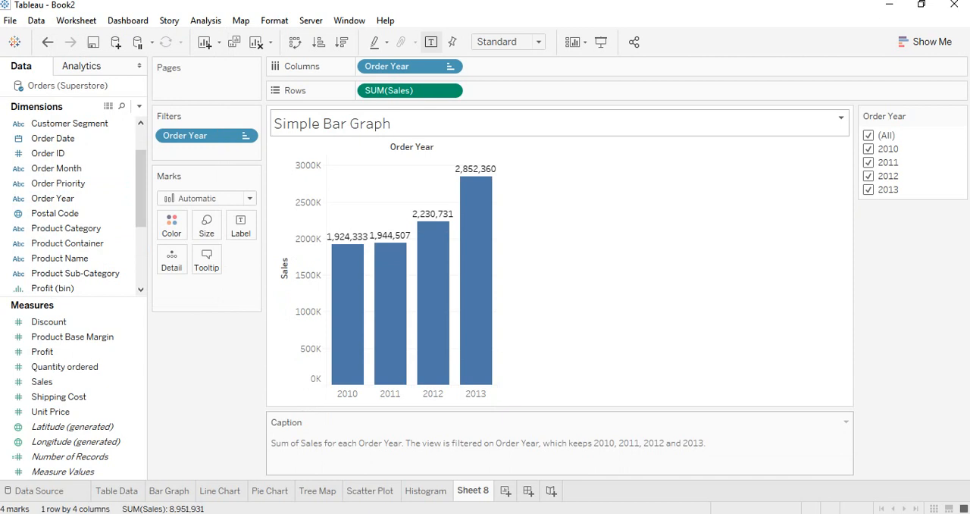
# Format the entire caption text with font size 15 and a red color
pyautogui.click(846, 422)
pyautogui.click(792, 438)
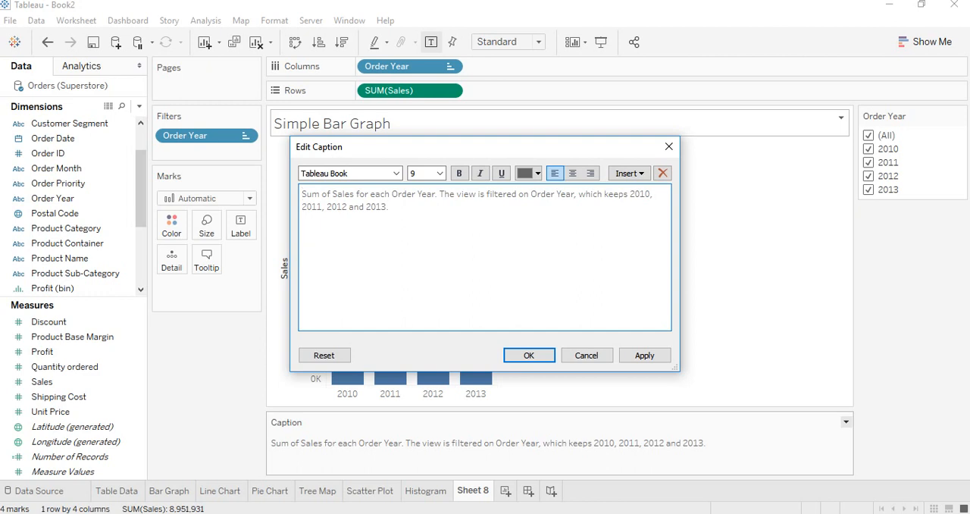
pyautogui.moveTo(390, 207); pyautogui.dragTo(301, 194)
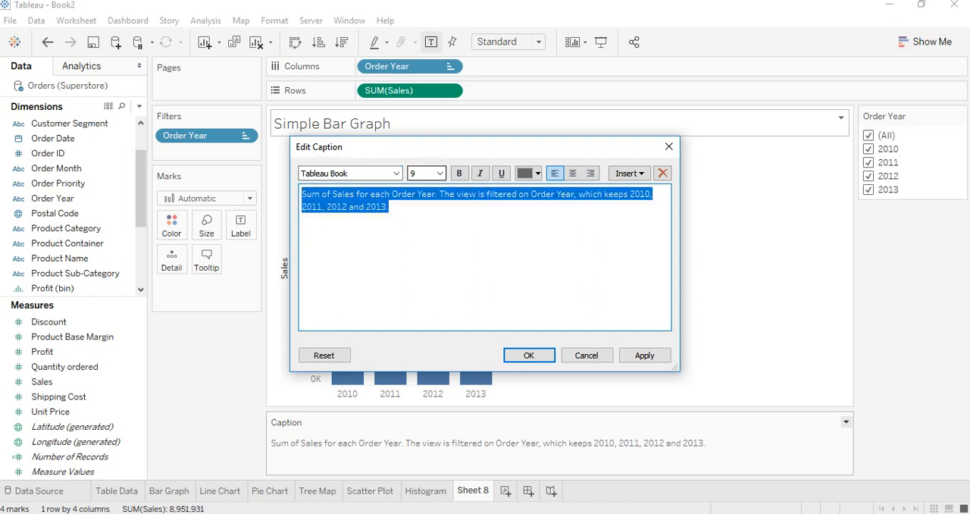
pyautogui.click(440, 173)
pyautogui.click(424, 254)
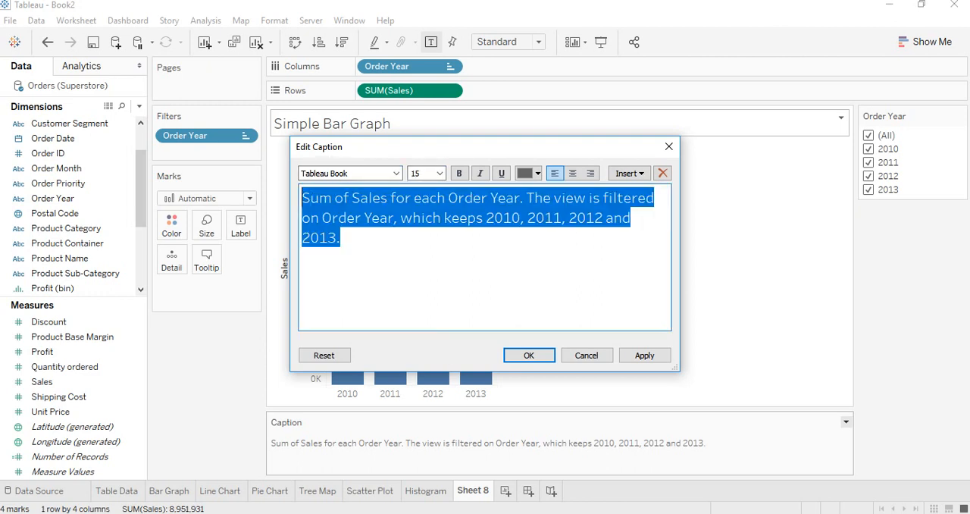
pyautogui.click(530, 173)
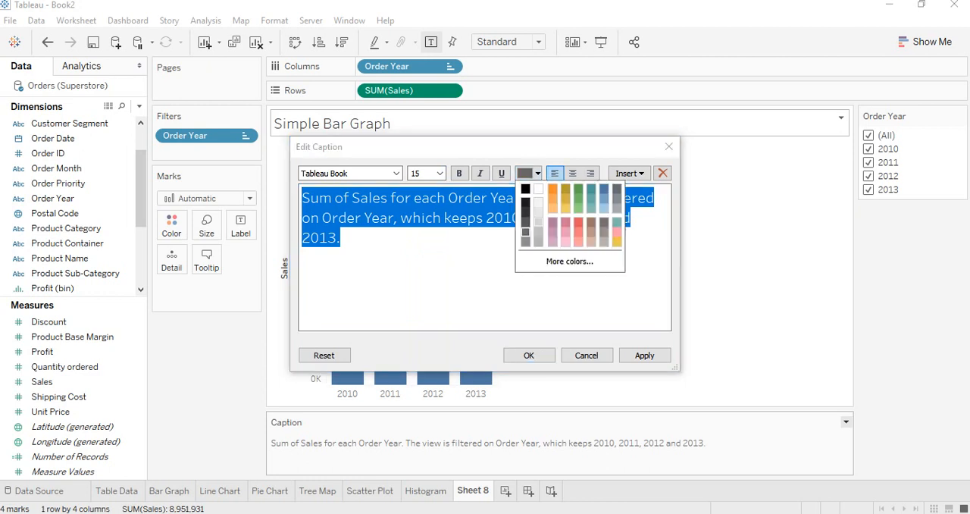
pyautogui.click(578, 221)
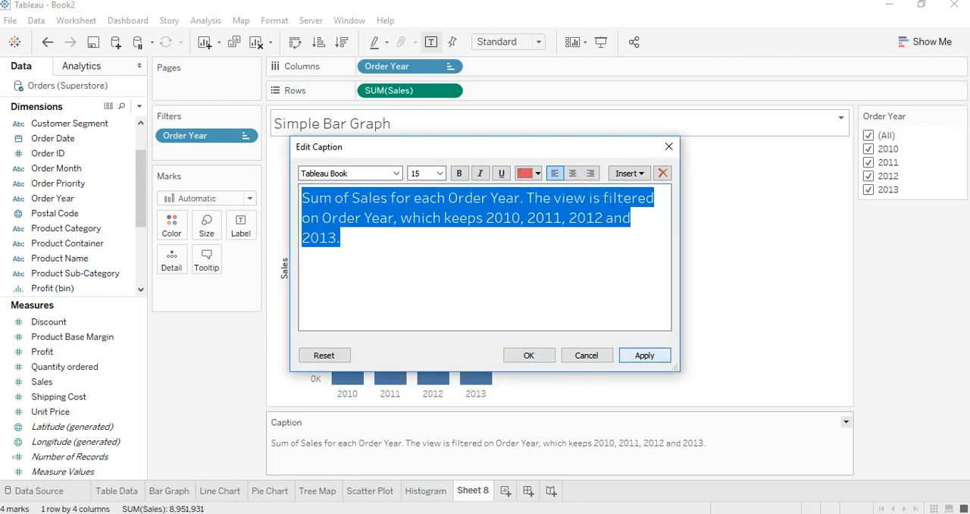
pyautogui.click(644, 355)
pyautogui.click(528, 355)
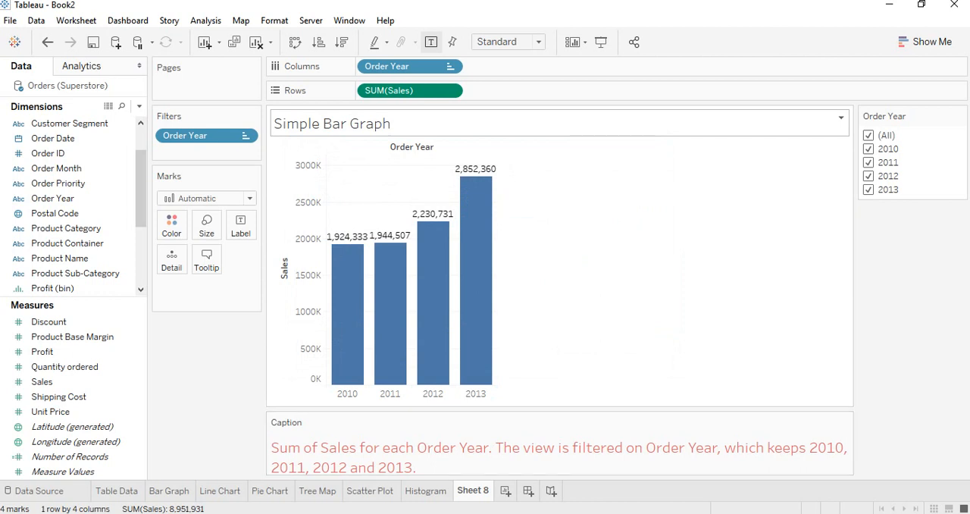
# Preview the bar graph and its caption in presentation mode, and return to the worksheet
pyautogui.click(890, 5)
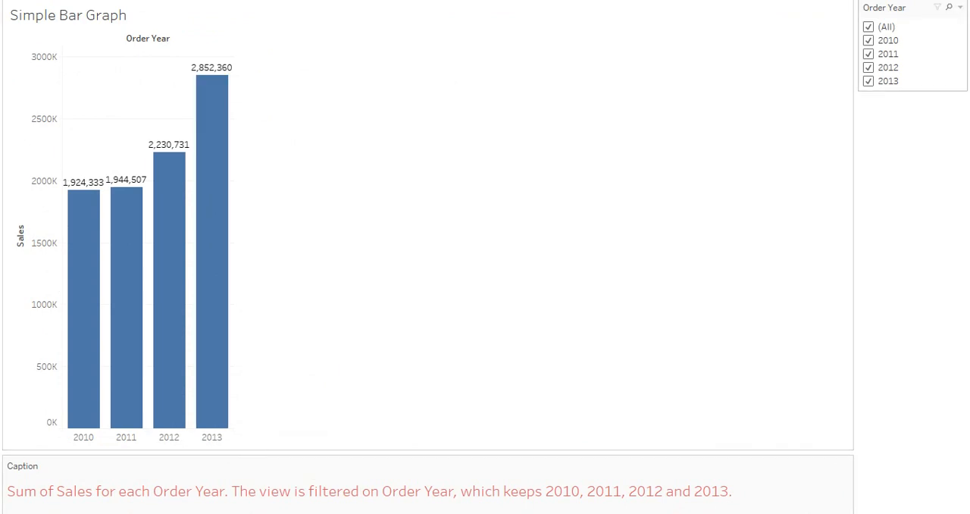
pyautogui.press('Escape')
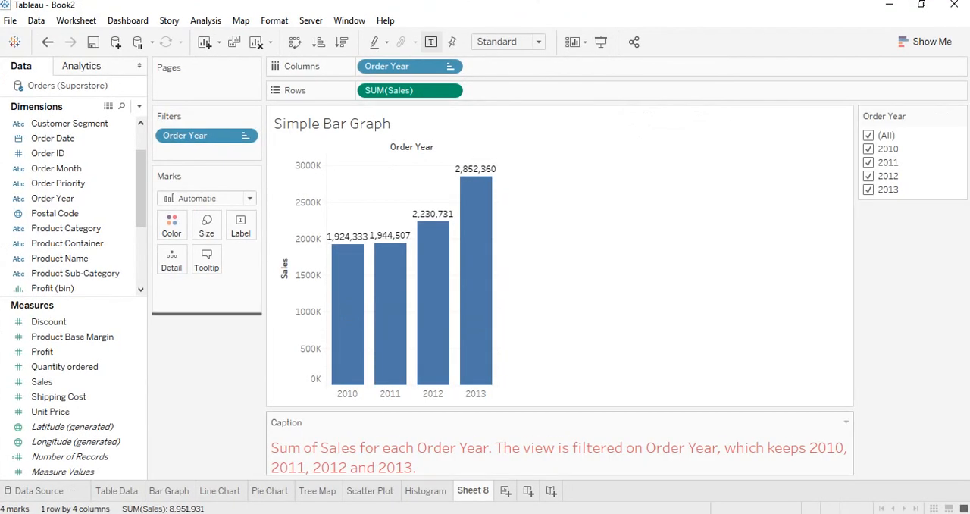
# Try the caption below the Marks card, preview it in presentation mode, and move it back beneath the chart
pyautogui.moveTo(303, 423); pyautogui.dragTo(207, 313)
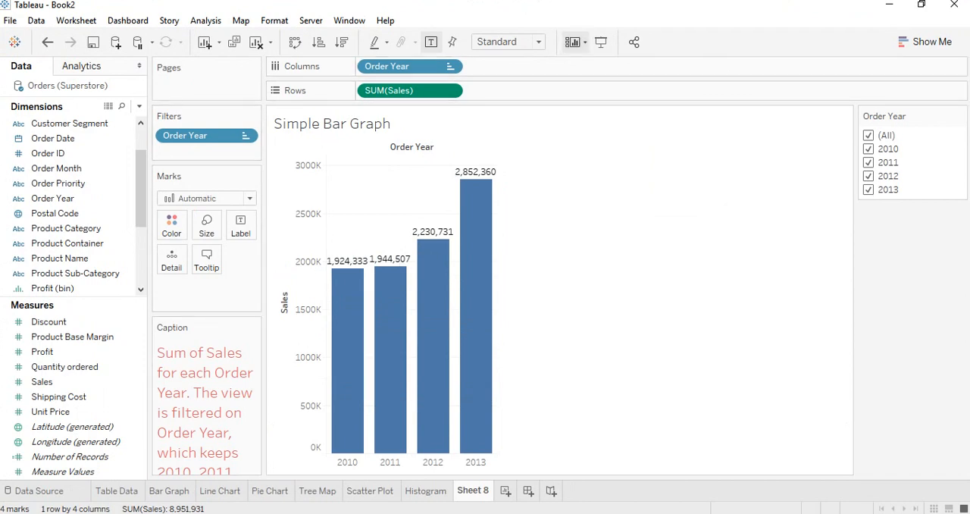
pyautogui.click(601, 42)
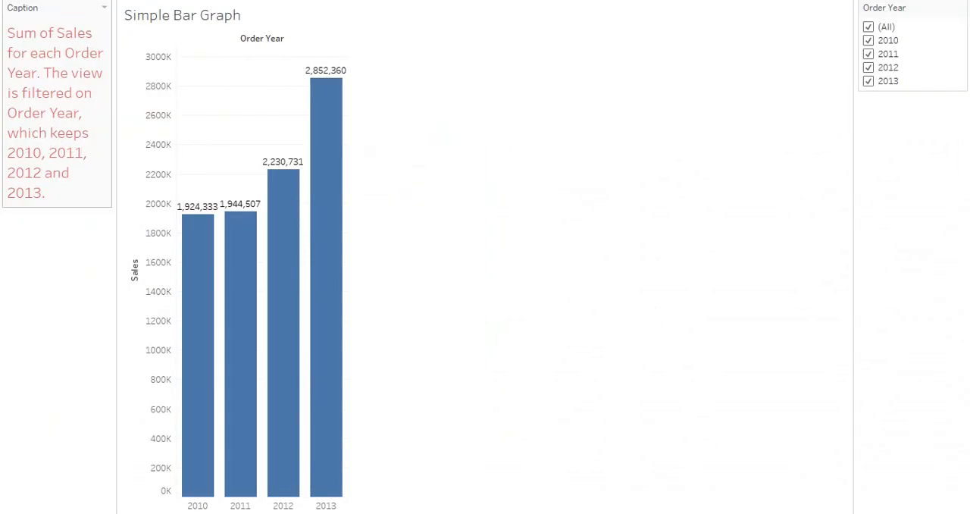
pyautogui.press('Escape')
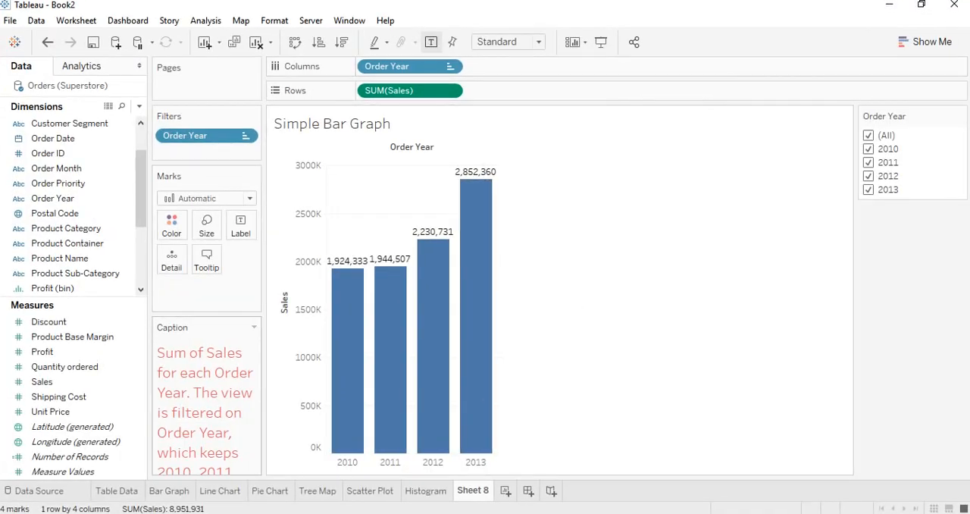
pyautogui.moveTo(198, 328); pyautogui.dragTo(457, 461)
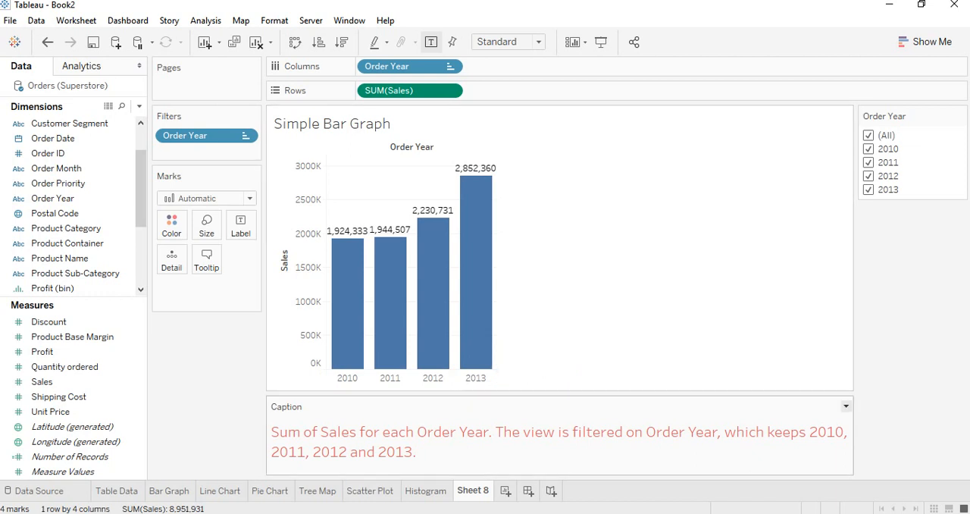
pyautogui.click(847, 407)
pyautogui.click(791, 422)
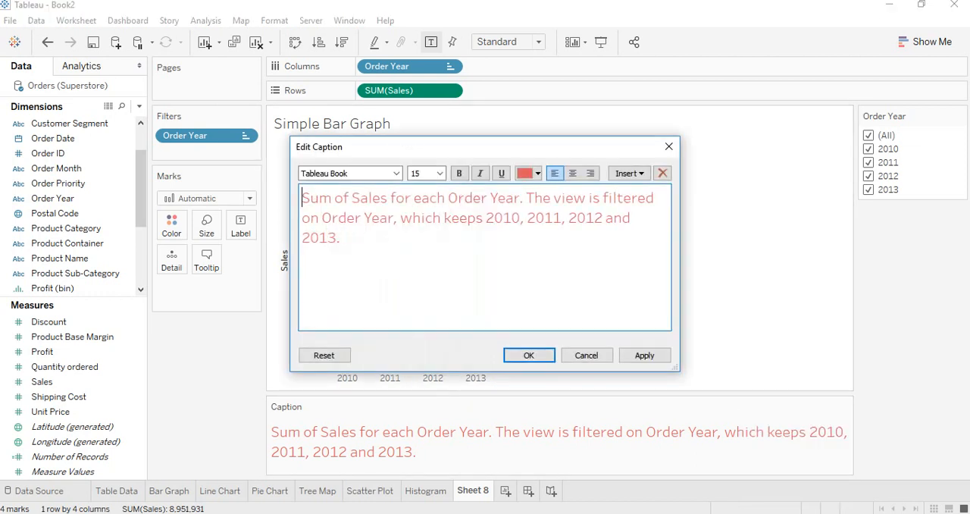
pyautogui.click(587, 356)
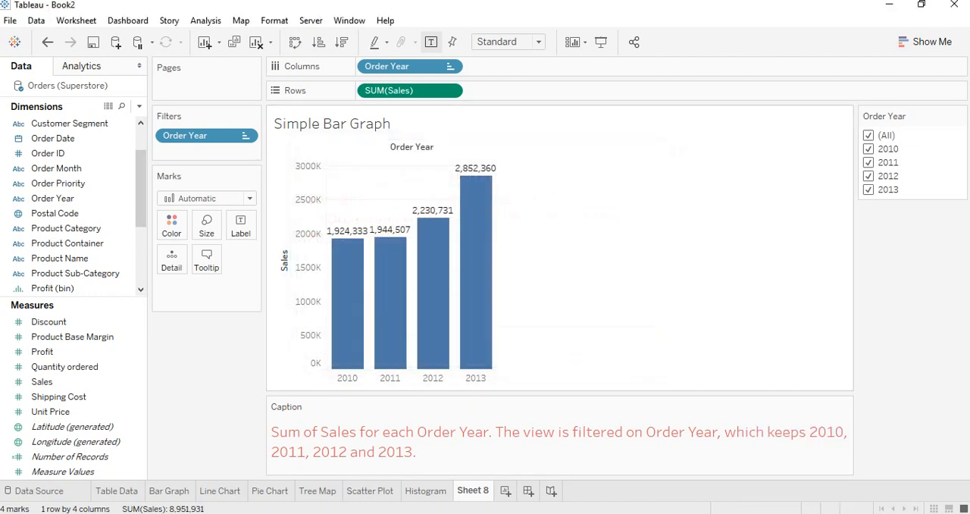
# Switch to the Word course outline to review the remaining Tableau topics, and return to Tableau
pyautogui.hotkey('alt', 'Tab')
pyautogui.scroll(-1, 373, 347)
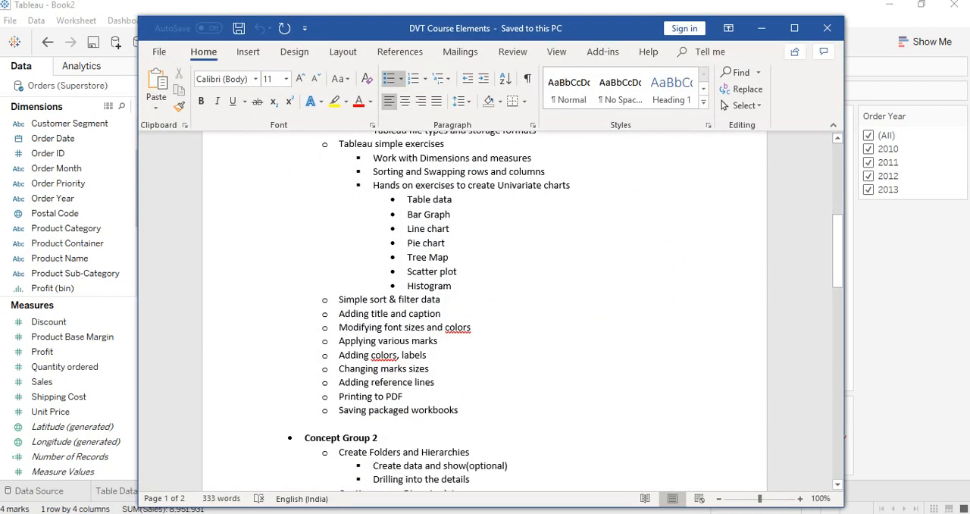
pyautogui.click(365, 513)
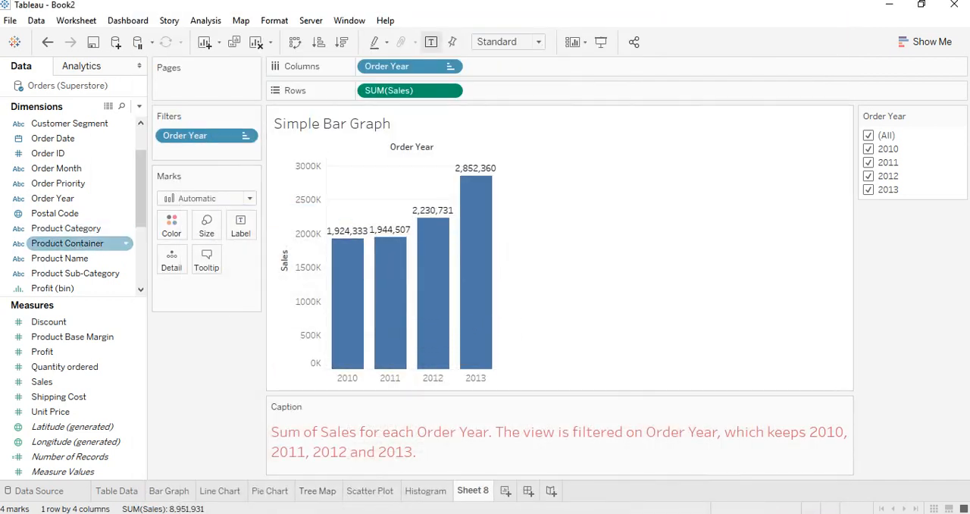
# Add a reference line for the average of SUM(Sales) across the entire table, labeled with its computation
pyautogui.click(82, 66)
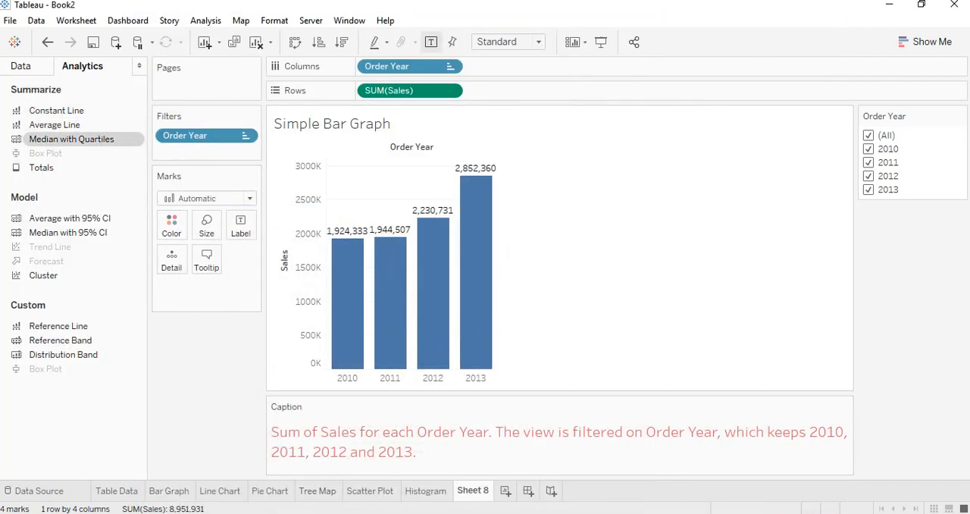
pyautogui.moveTo(58, 326); pyautogui.dragTo(398, 168)
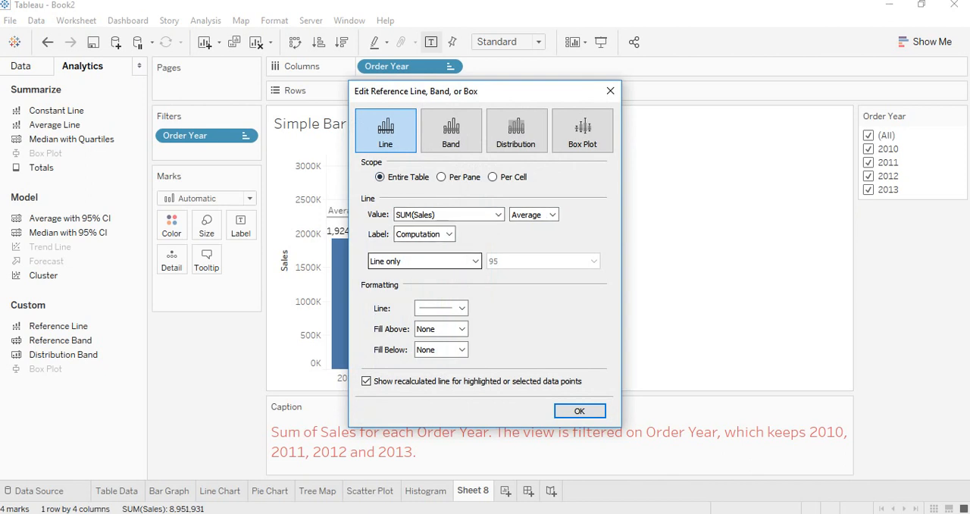
pyautogui.click(579, 410)
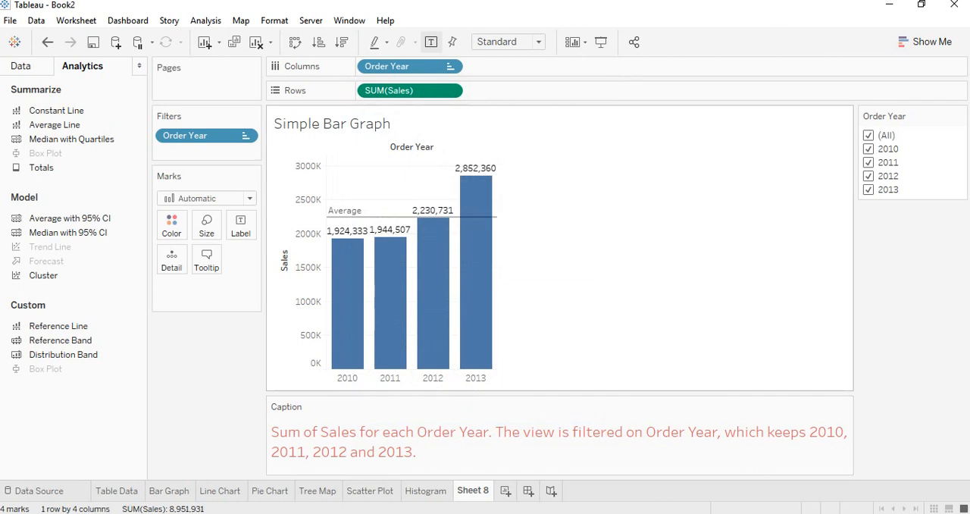
# Format the average reference line as a dotted line with the thinnest weight, and inspect it on the chart
pyautogui.rightClick(379, 217)
pyautogui.click(410, 226)
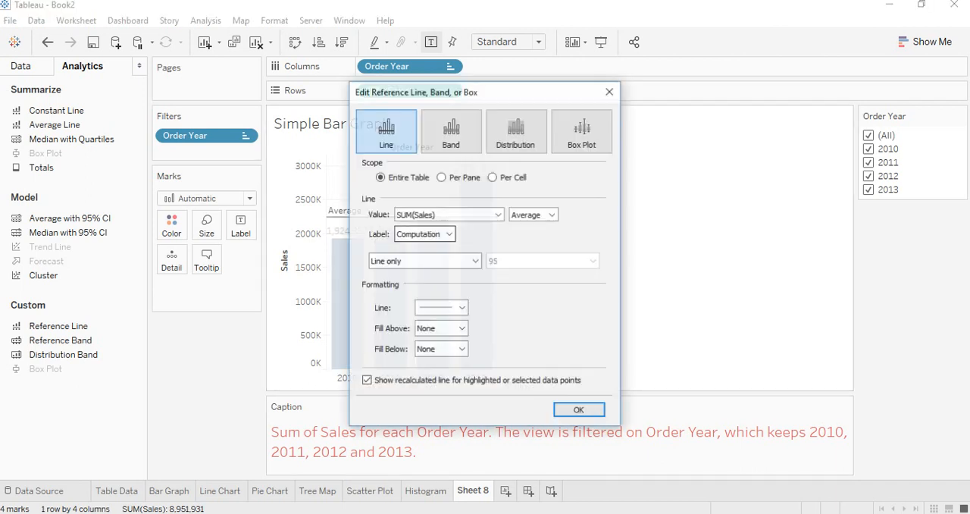
pyautogui.click(441, 307)
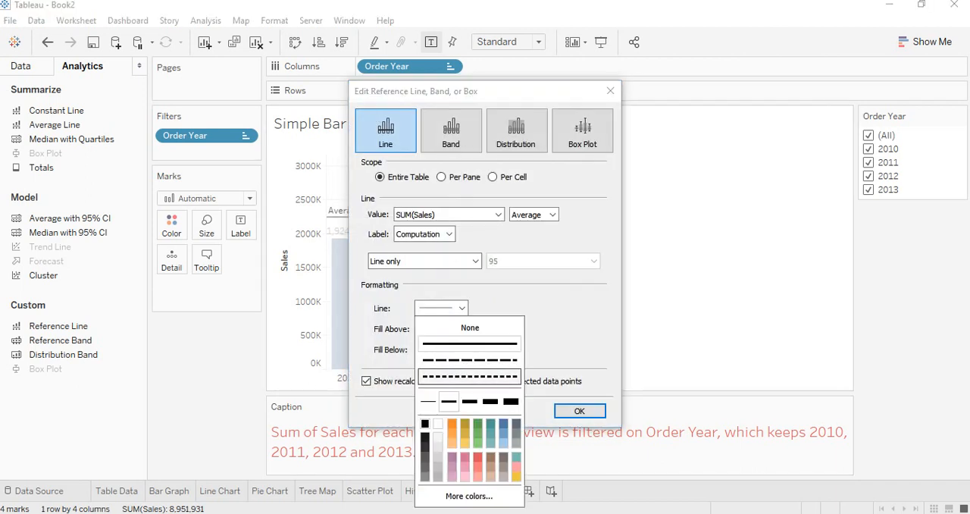
pyautogui.click(470, 376)
pyautogui.click(428, 402)
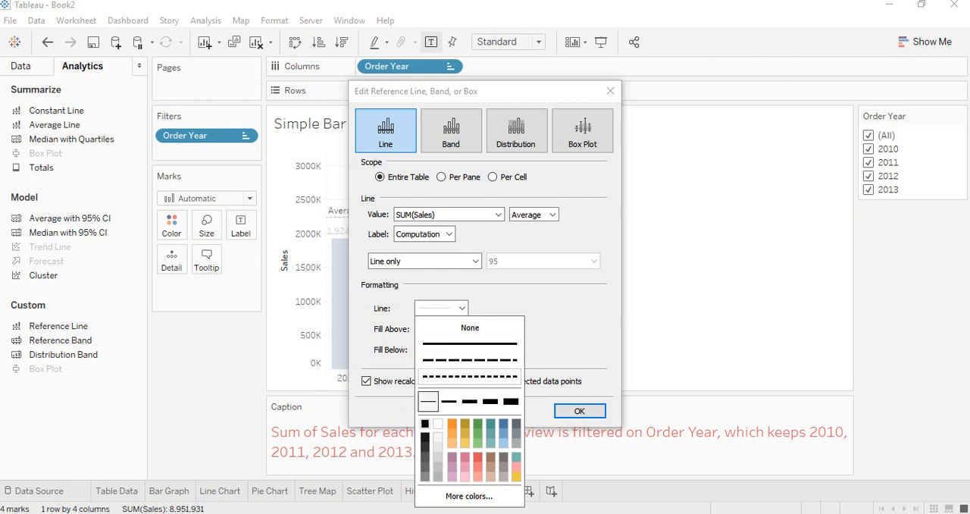
pyautogui.click(579, 410)
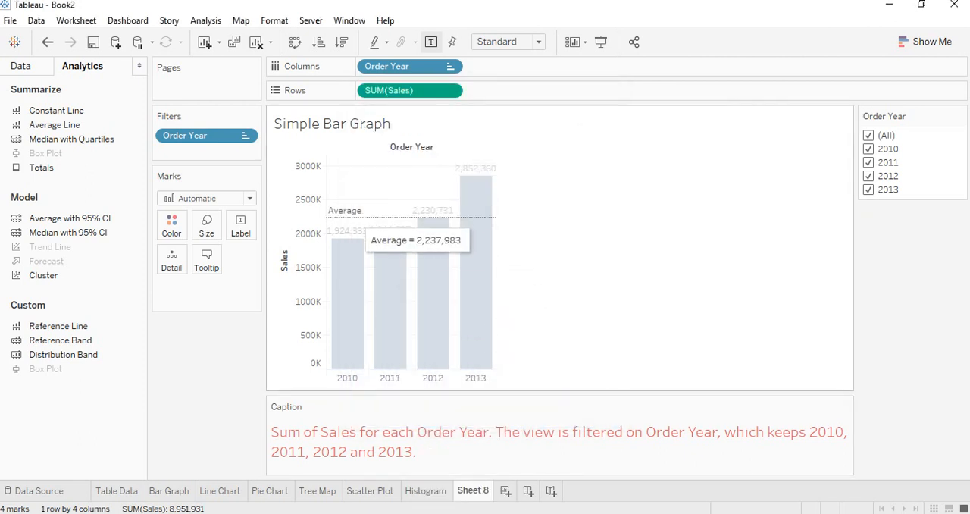
pyautogui.click(382, 217)
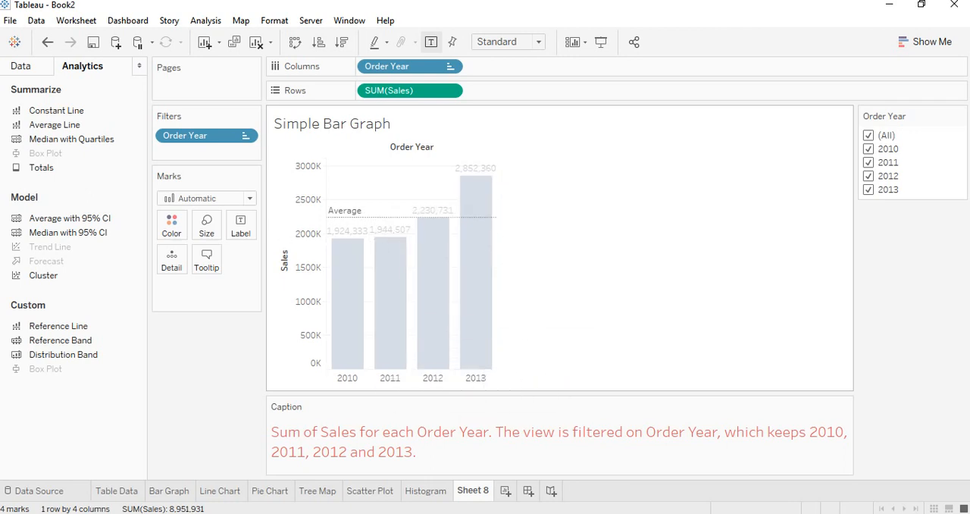
pyautogui.click(557, 324)
# Check the Word course outline, return to Tableau, and set up an A4 portrait PDF print of the active sheet
pyautogui.hotkey('alt', 'Tab')
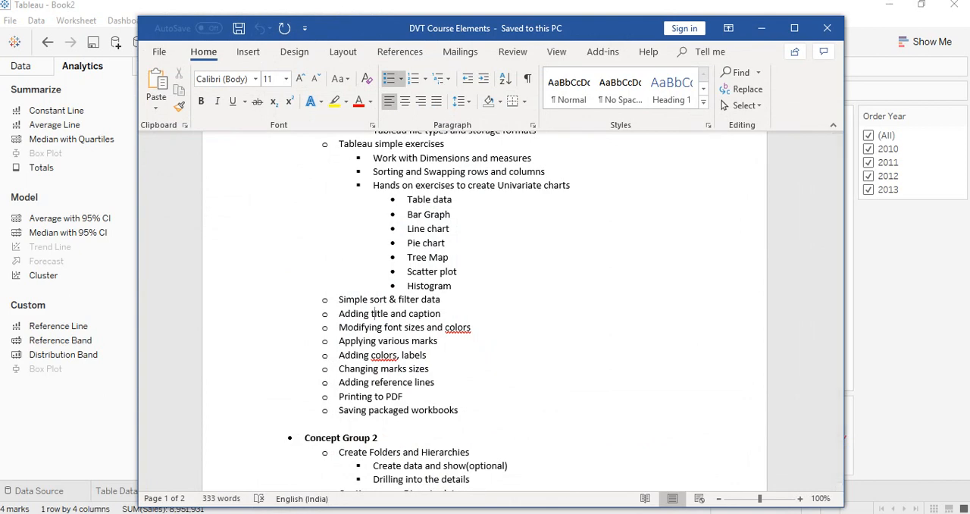
pyautogui.hotkey('alt', 'Tab')
pyautogui.hotkey('alt', 'f')
pyautogui.press('Down')
pyautogui.press('Down')
pyautogui.press('Down')
pyautogui.press('Down')
pyautogui.press('Down')
pyautogui.press('Down')
pyautogui.press('Down')
pyautogui.press('Down')
pyautogui.press('Down')
pyautogui.press('Down')
pyautogui.press('Down')
pyautogui.press('Down')
pyautogui.press('Down')
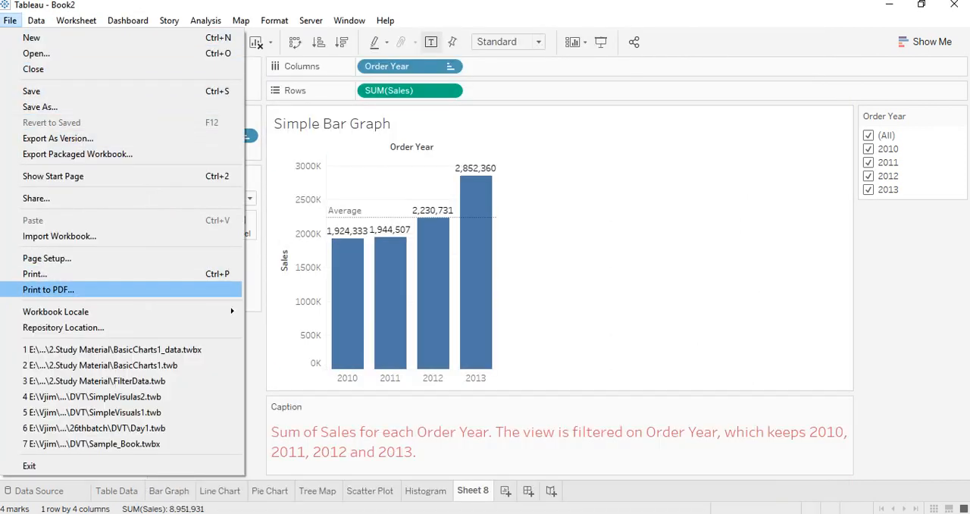
pyautogui.press('Return')
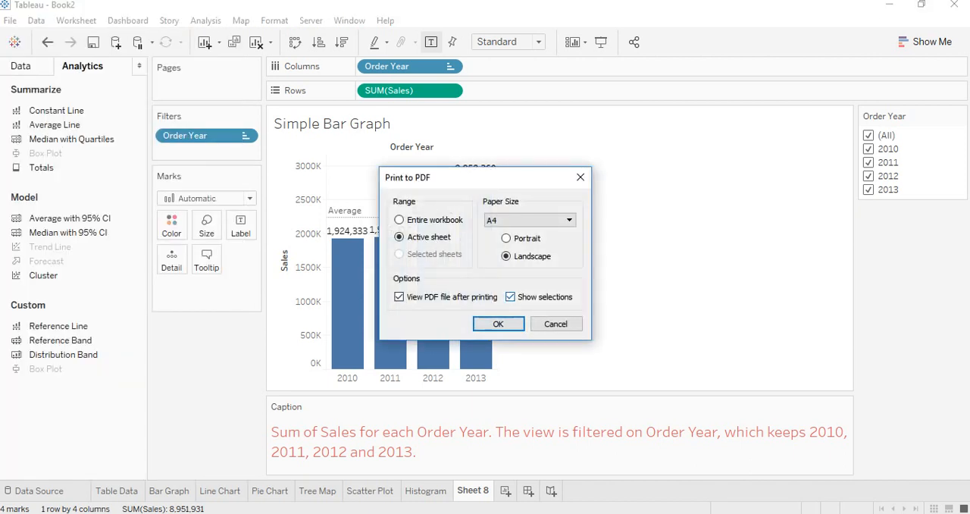
pyautogui.click(506, 238)
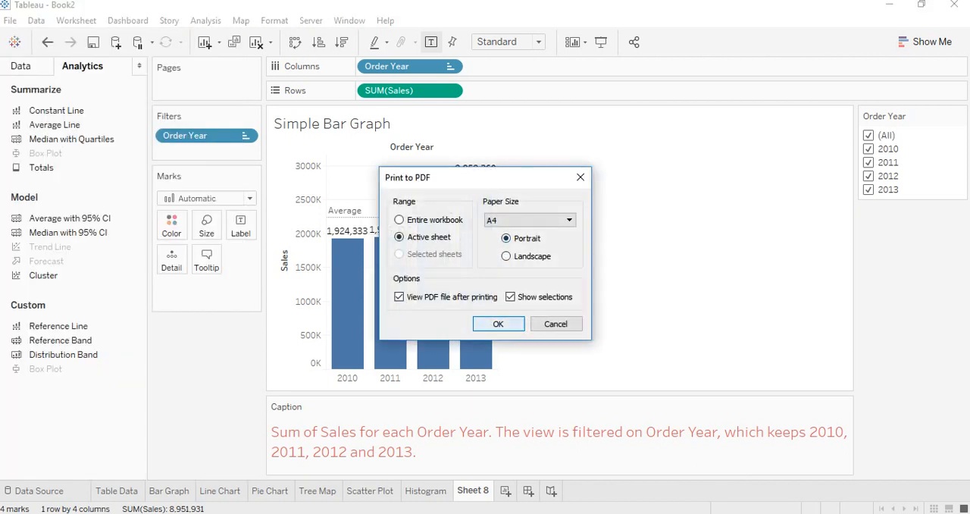
pyautogui.press('Return')
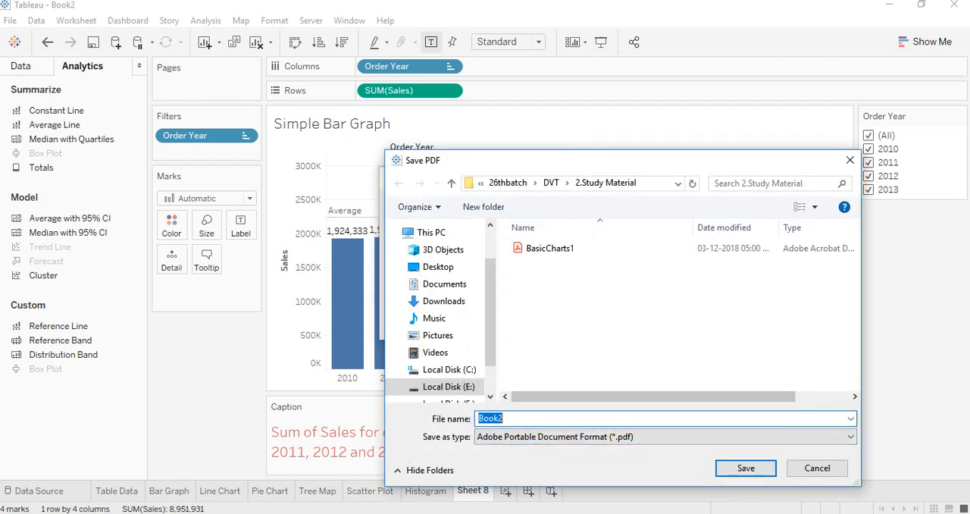
# Save the PDF as "simple bar graph" in the 2.Study Material folder
pyautogui.write('simple')
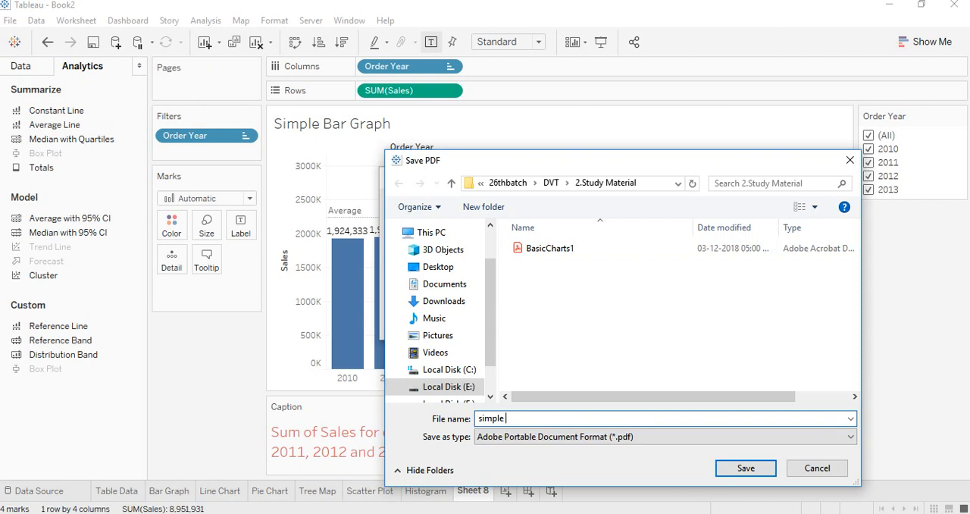
pyautogui.write(' bar graph')
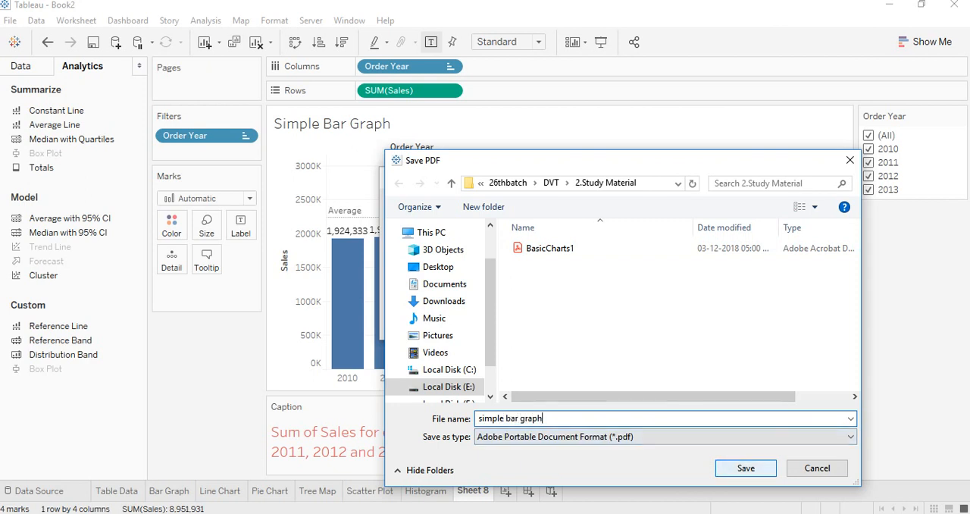
pyautogui.click(746, 469)
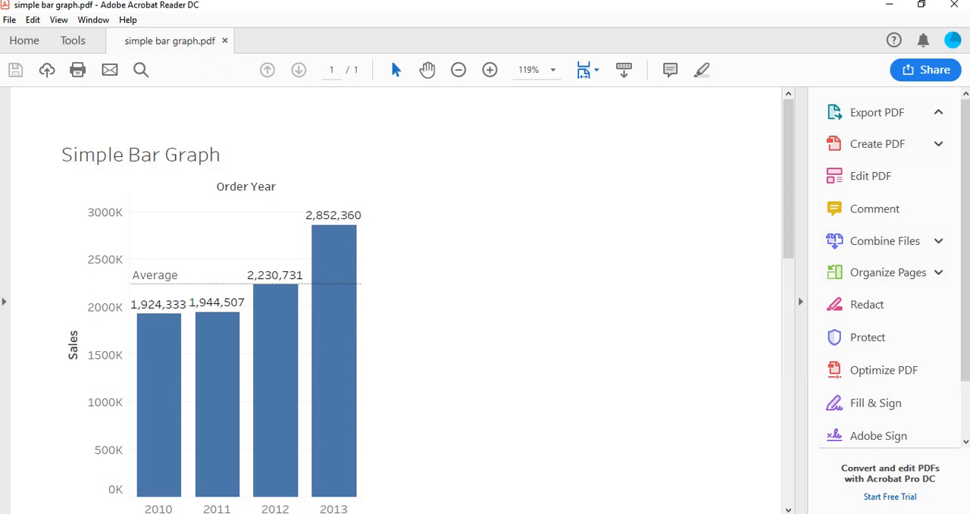
# Review the bar chart and caption in the exported PDF in Acrobat Reader, and return to Tableau
pyautogui.scroll(-1, 396, 300)
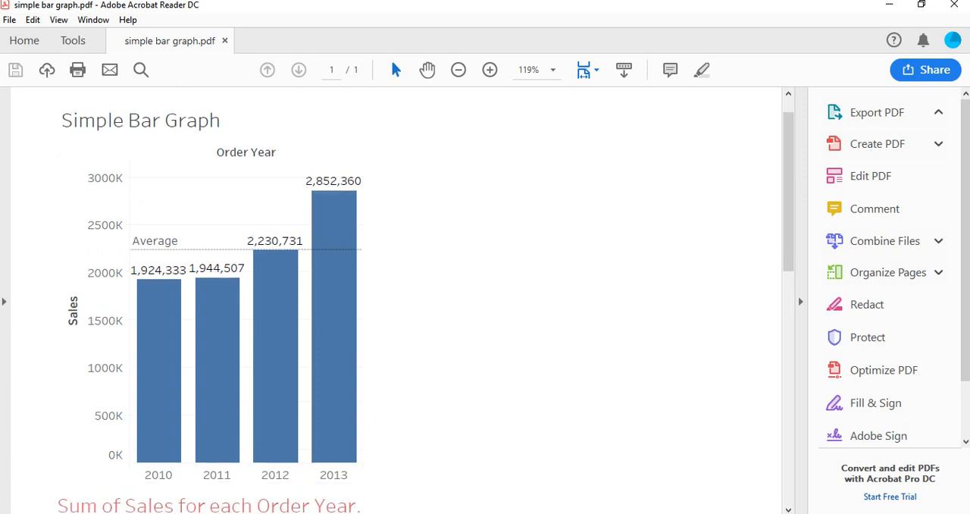
pyautogui.scroll(-10, 395, 300)
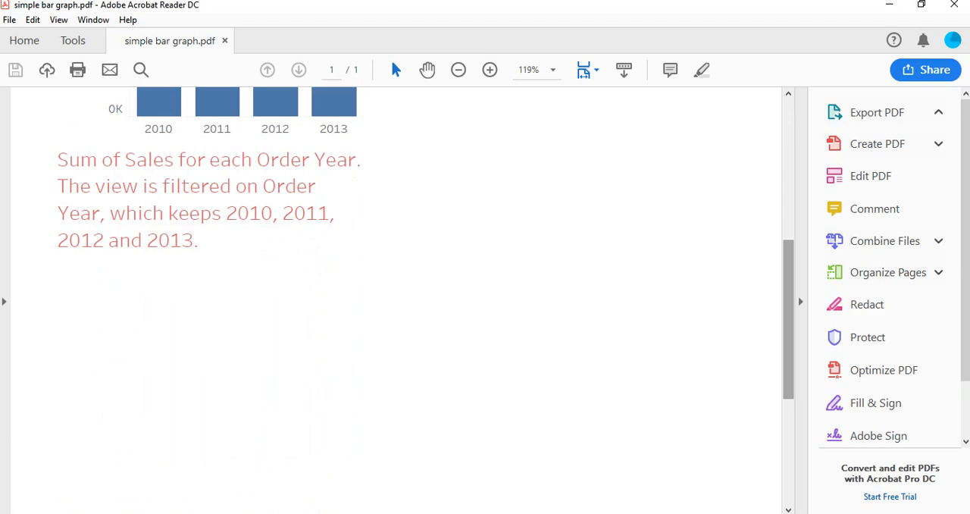
pyautogui.scroll(11, 395, 300)
pyautogui.hotkey('alt', 'Tab')
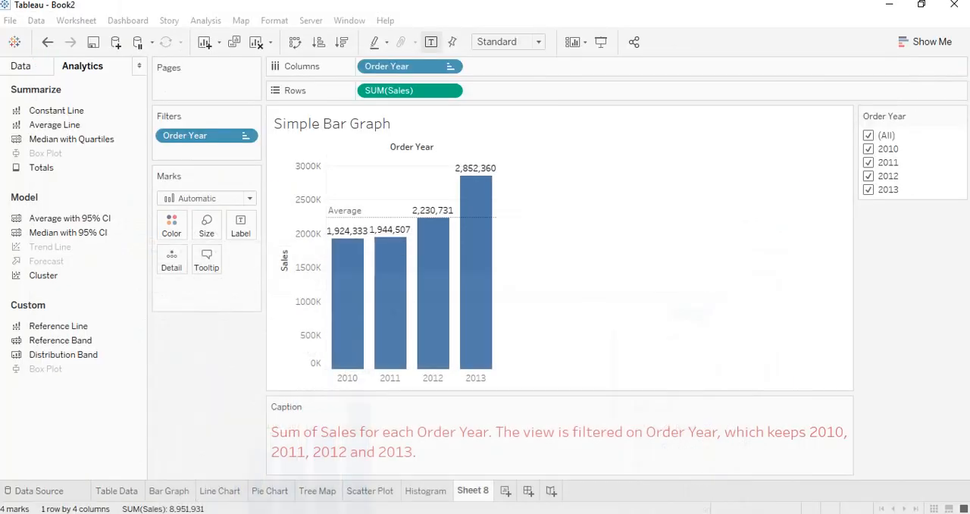
# Start saving the workbook under a new name, choosing the 2.Study Material folder under E:, Vjim, Acad 2018_2020, 26thbatch, DVT
pyautogui.click(10, 21)
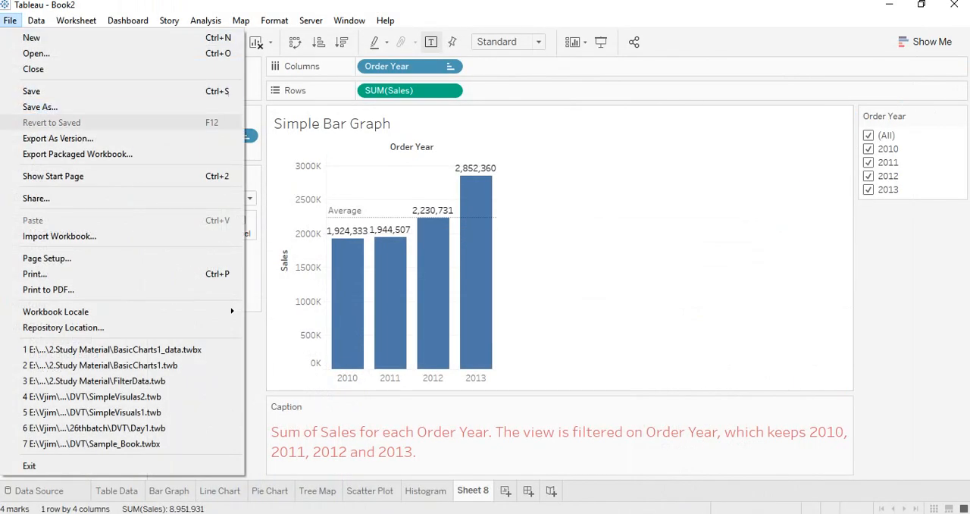
pyautogui.click(40, 107)
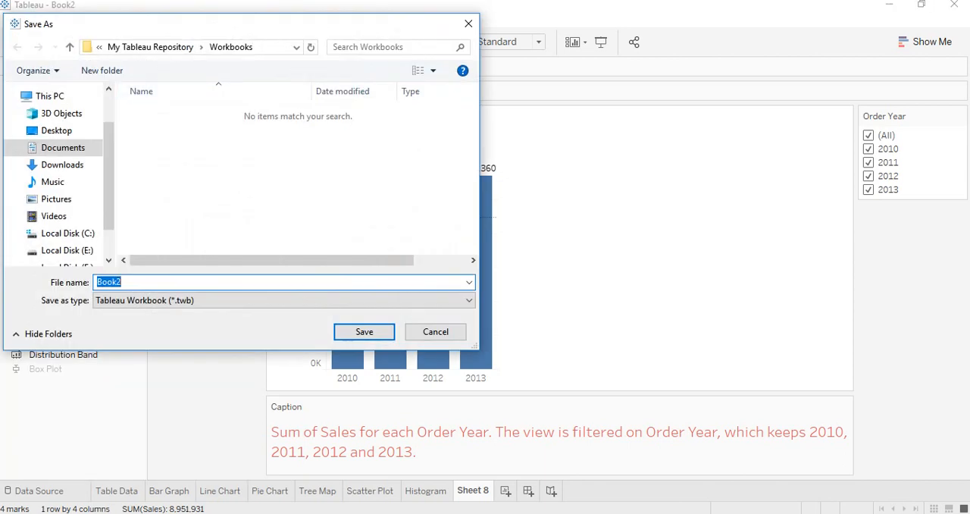
pyautogui.click(67, 250)
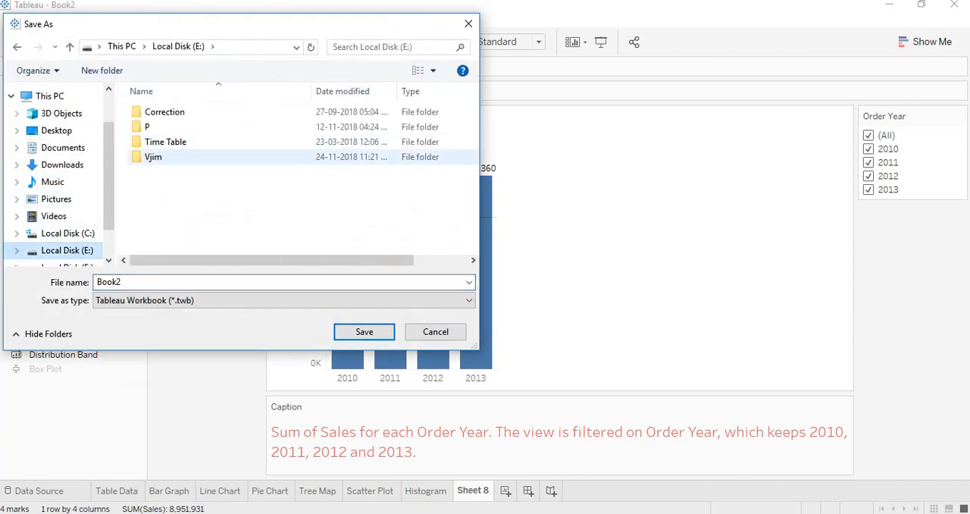
pyautogui.doubleClick(153, 157)
pyautogui.doubleClick(167, 126)
pyautogui.doubleClick(163, 111)
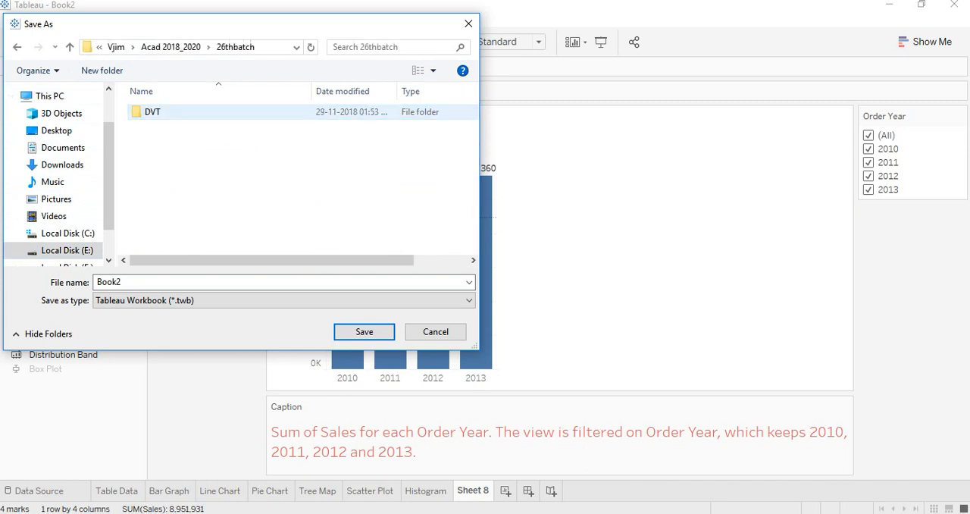
pyautogui.doubleClick(163, 111)
pyautogui.doubleClick(174, 126)
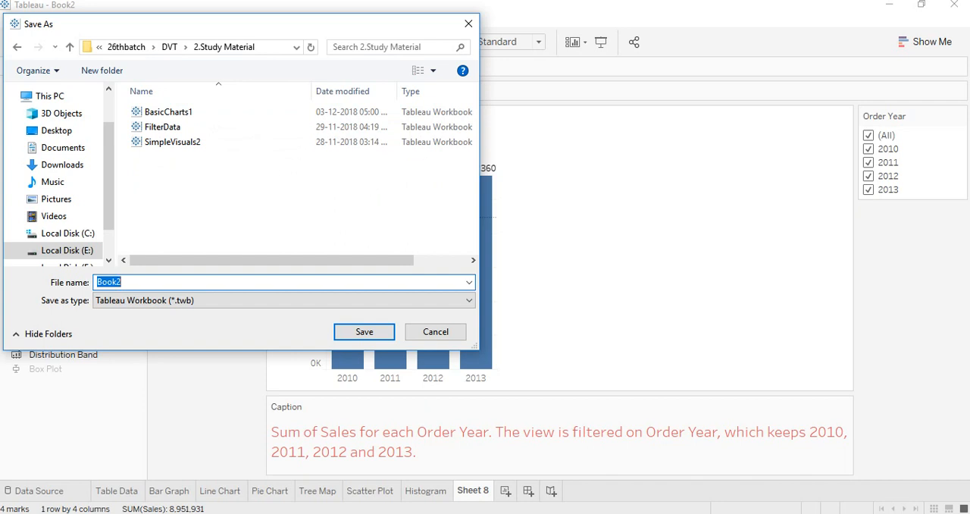
# Name the workbook "Basic Chart1" and save it as a Tableau Workbook (*.twb)
pyautogui.write('Basi')
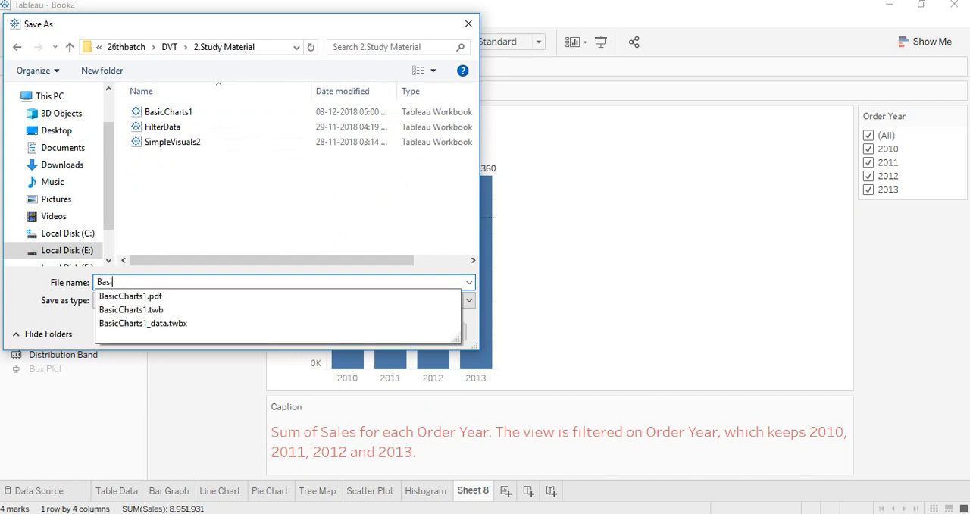
pyautogui.write('c Chart')
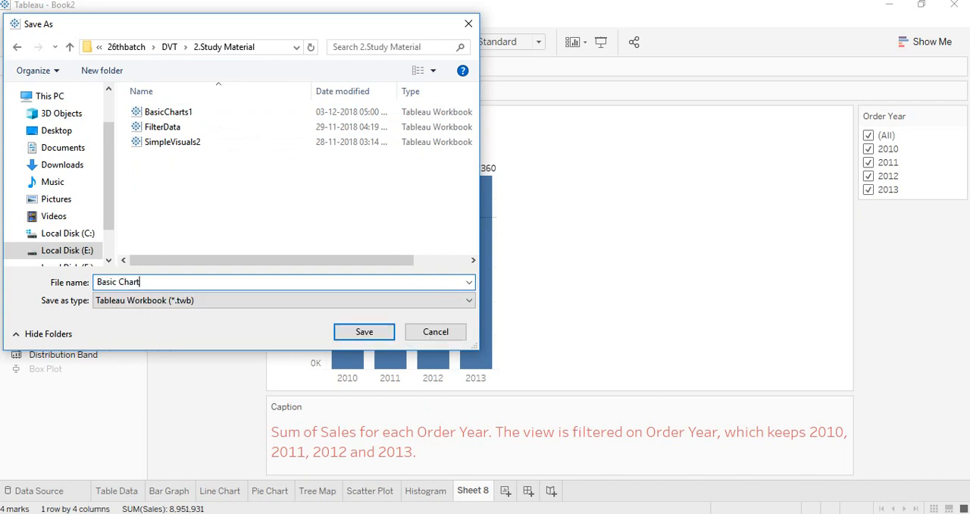
pyautogui.write('1')
pyautogui.click(284, 300)
pyautogui.click(284, 300)
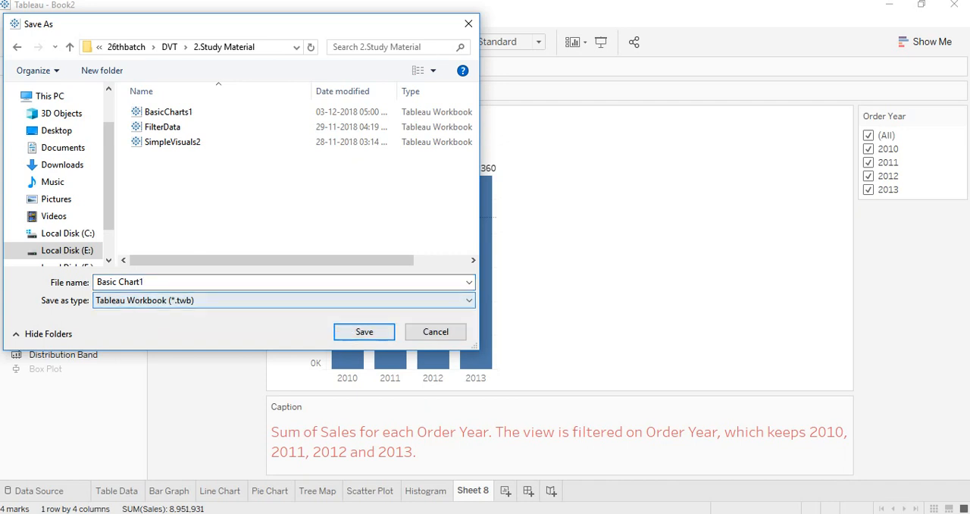
pyautogui.click(365, 332)
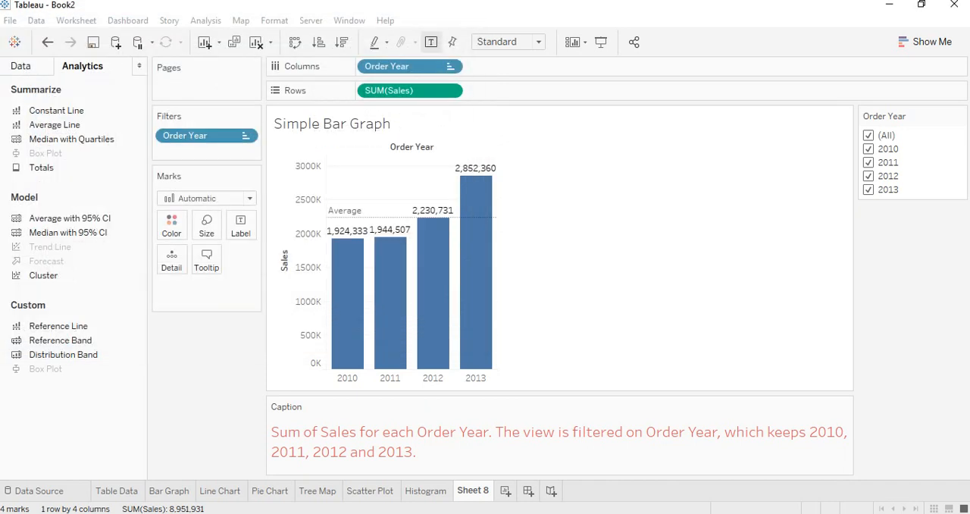
# Save a copy as a Tableau Packaged Workbook (*.twbx) named "Basic Chart2_data" in the same folder
pyautogui.click(10, 20)
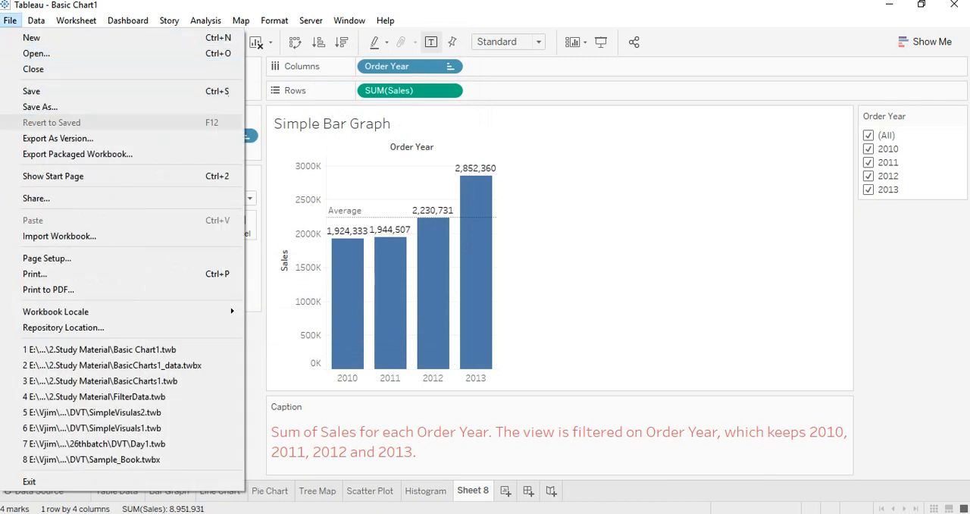
pyautogui.click(40, 107)
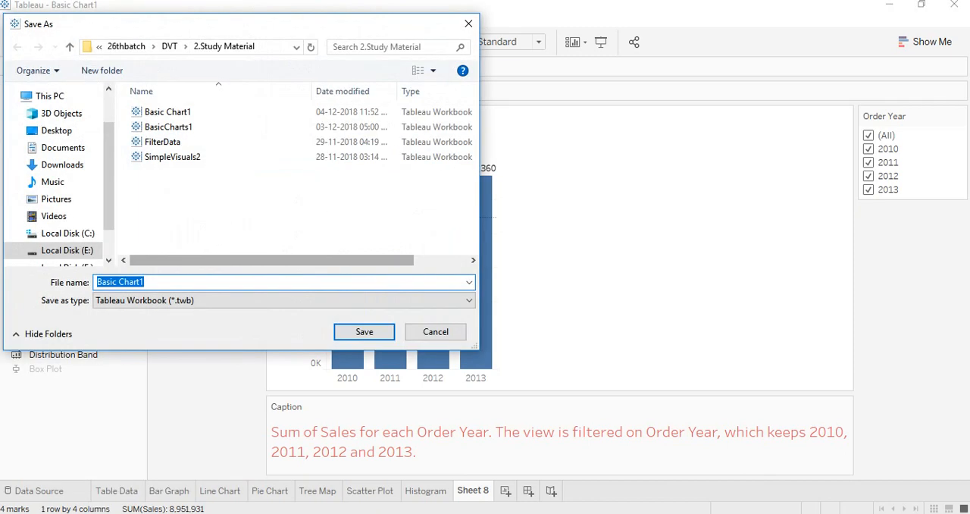
pyautogui.click(283, 301)
pyautogui.click(227, 325)
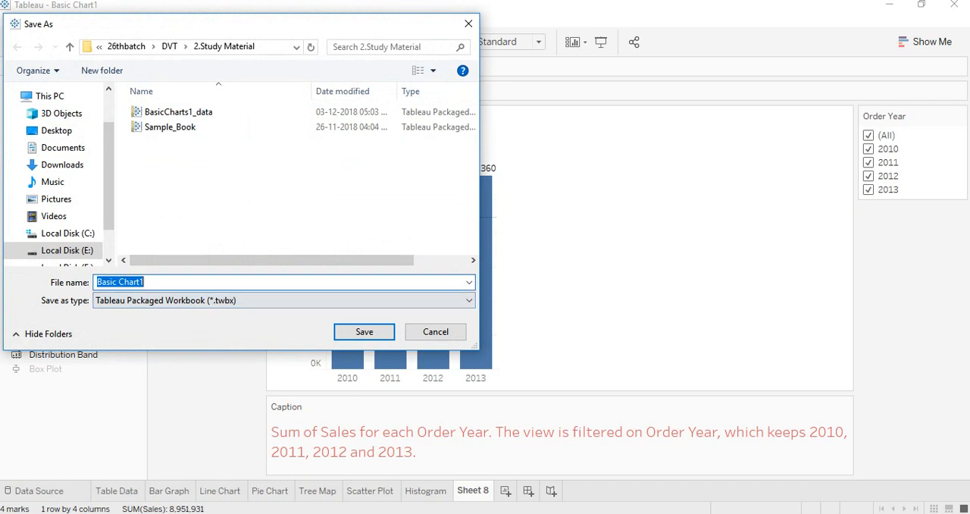
pyautogui.click(146, 282)
pyautogui.press('BackSpace')
pyautogui.write('2')
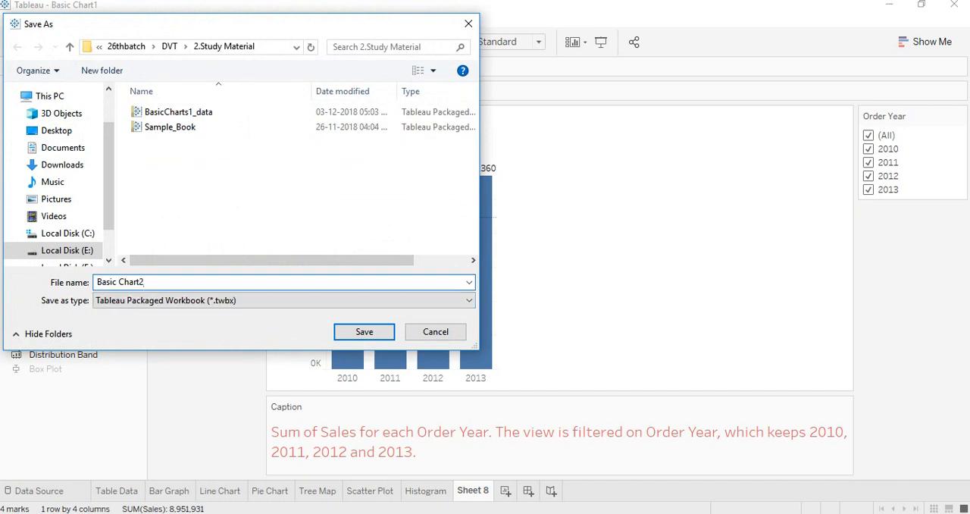
pyautogui.write('_data')
pyautogui.click(364, 331)
# Switch to File Explorer, open DVT's 2.Study Material folder, sort it newest first, and widen the date column and window to show file sizes
pyautogui.hotkey('alt', 'Tab')
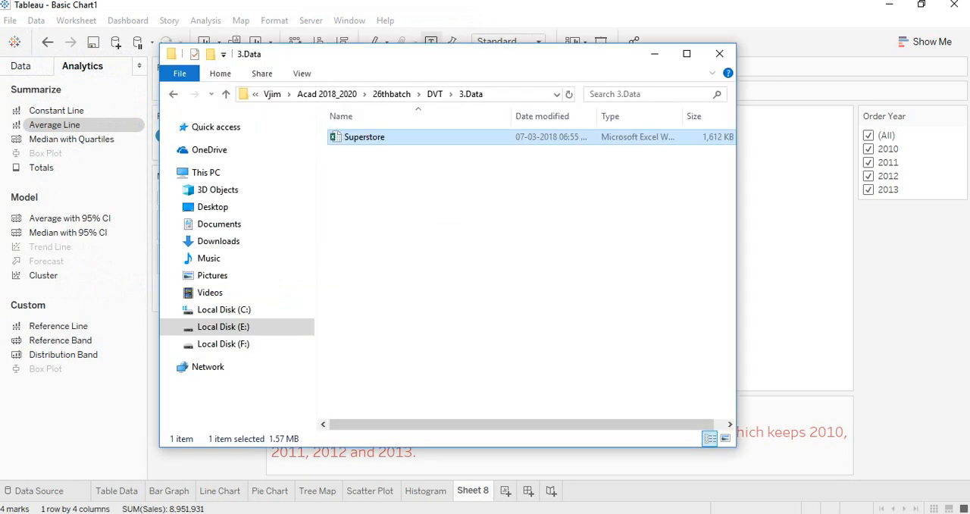
pyautogui.click(438, 94)
pyautogui.doubleClick(375, 151)
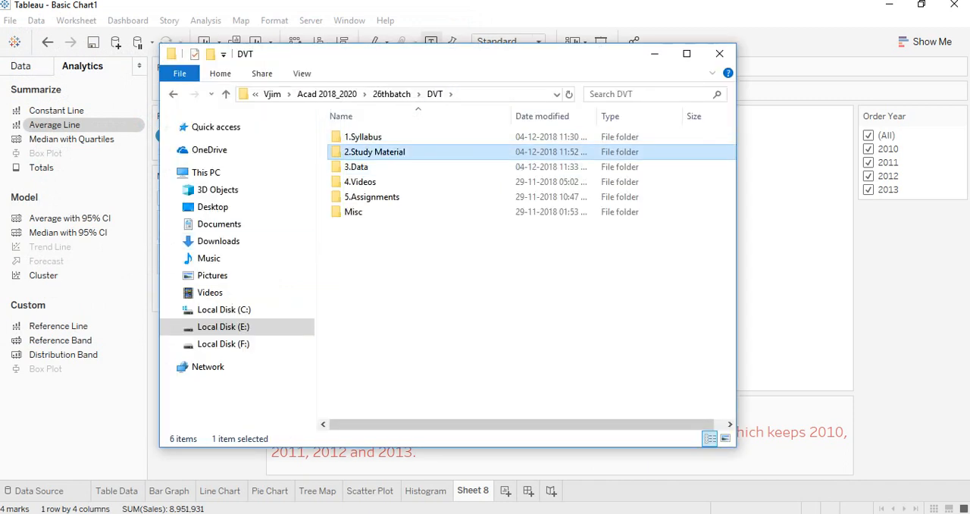
pyautogui.click(554, 116)
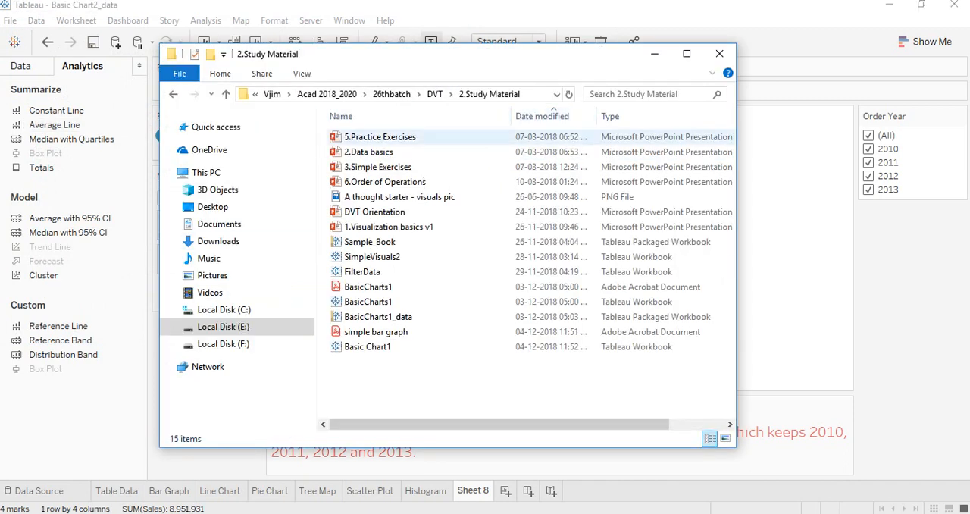
pyautogui.click(554, 115)
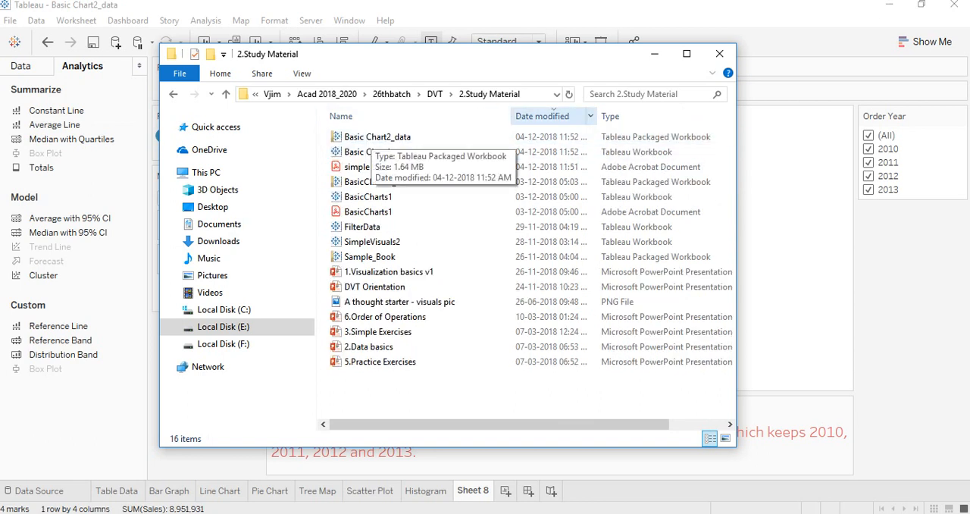
pyautogui.moveTo(598, 116); pyautogui.dragTo(646, 116)
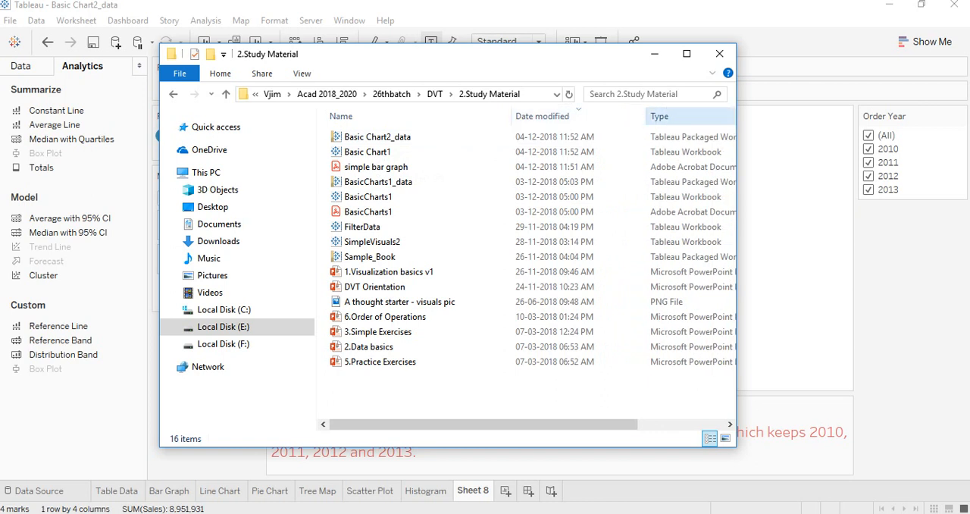
pyautogui.moveTo(736, 137); pyautogui.dragTo(885, 137)
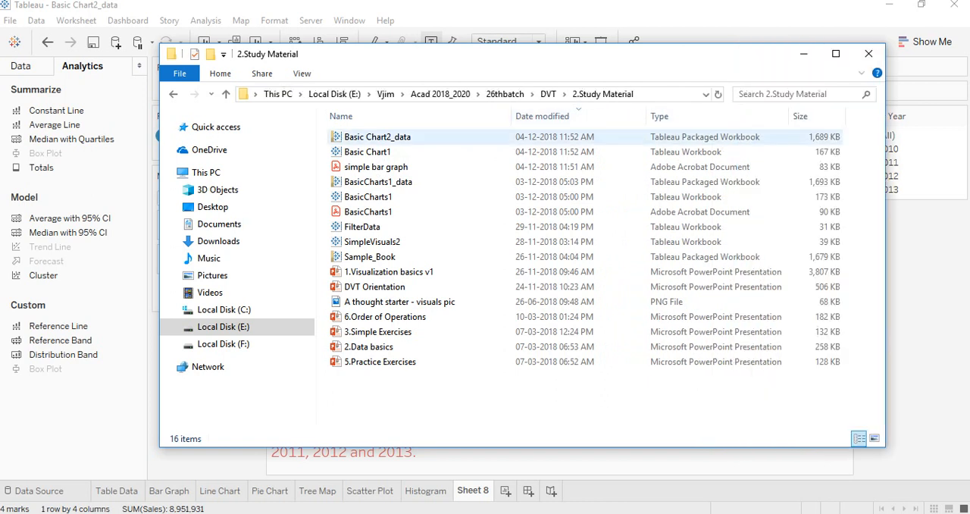
# Compare the file sizes of Basic Chart1 and Basic Chart2_data, and return to Tableau
pyautogui.click(352, 152)
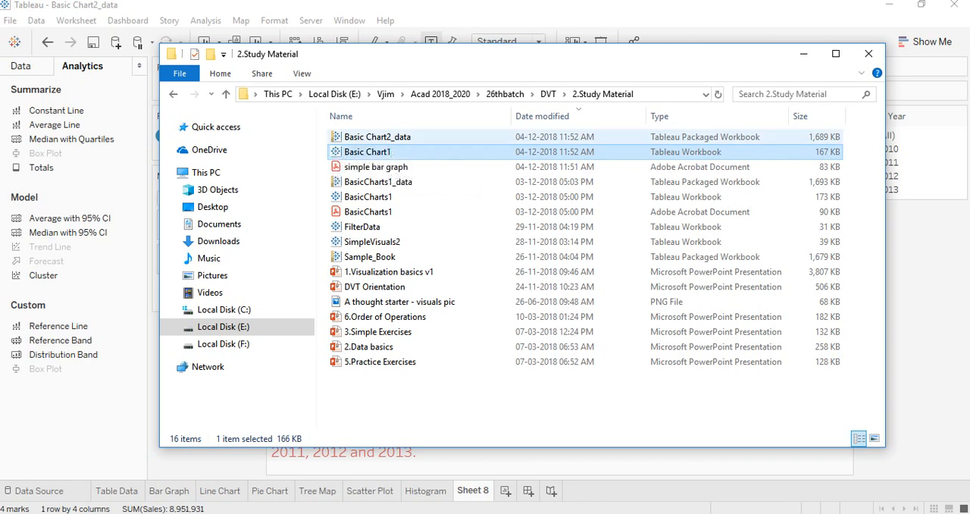
pyautogui.click(378, 137)
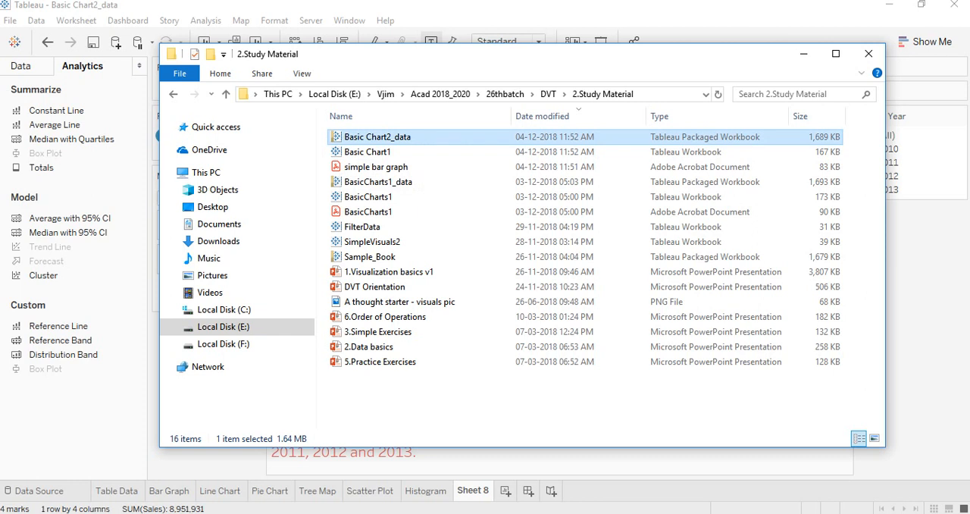
pyautogui.click(375, 151)
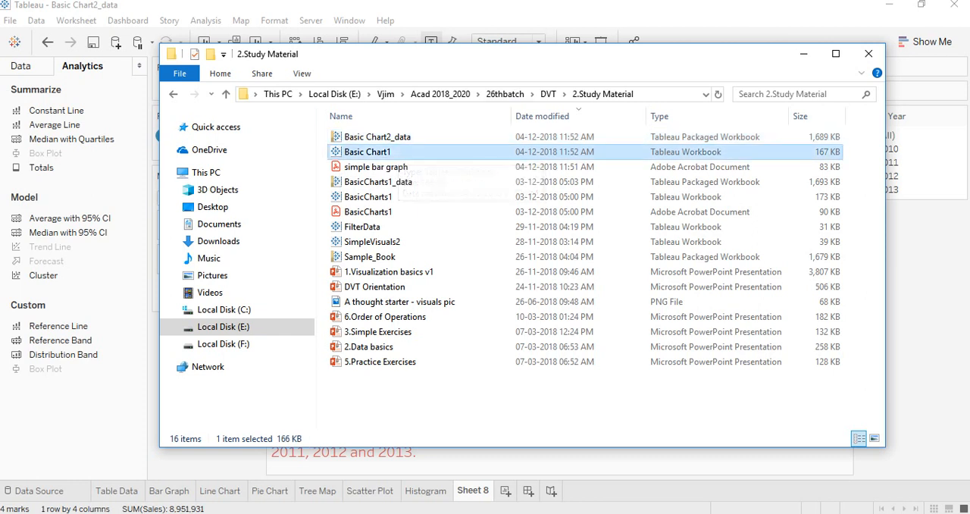
pyautogui.hotkey('alt', 'Tab')
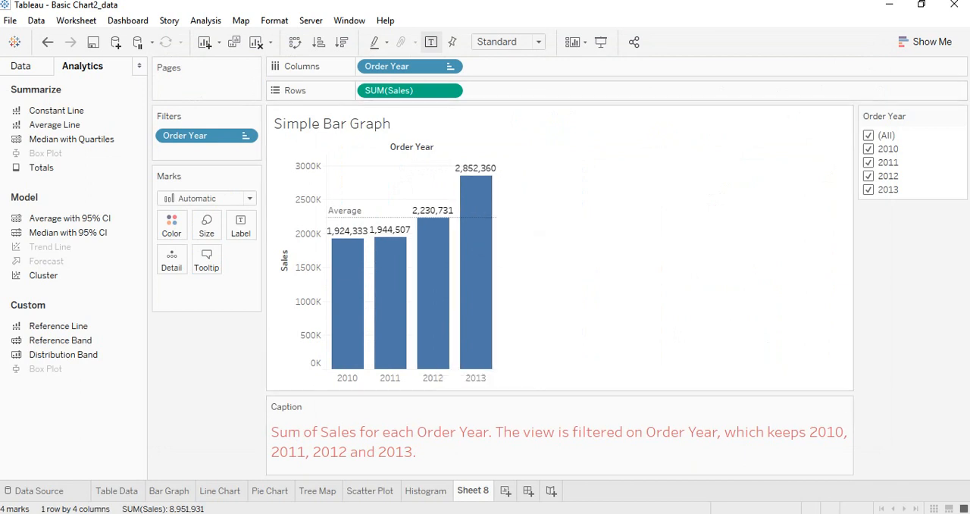
pyautogui.click(399, 513)
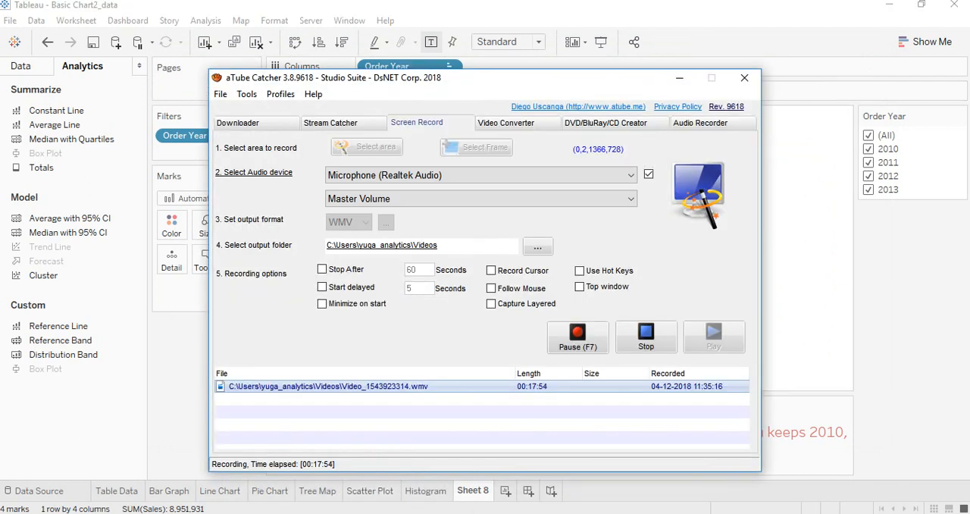